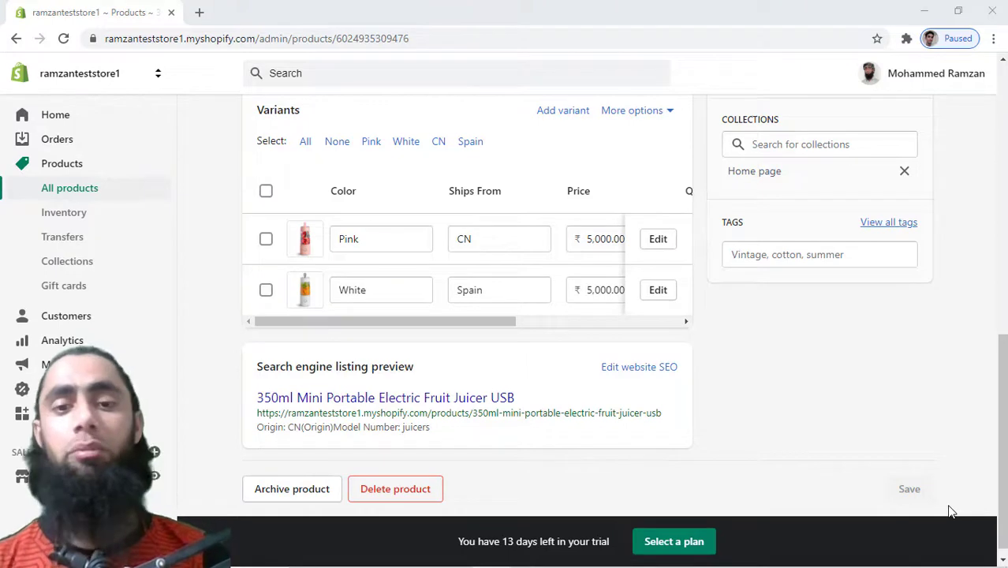
# - Open the 350ml Mini Portable Electric Fruit Juicer USB product from the store's product list
pyautogui.click(55, 113)
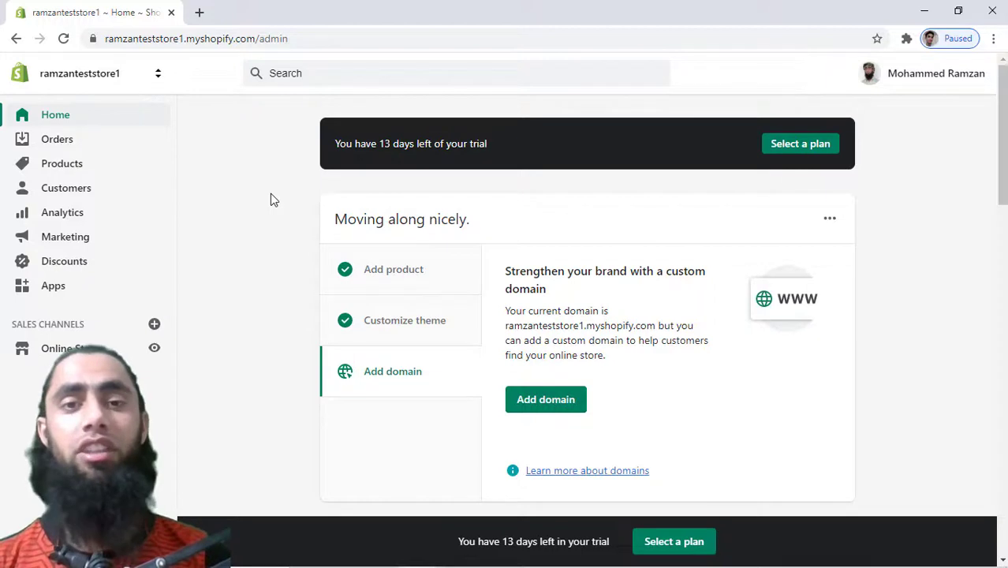
pyautogui.click(64, 168)
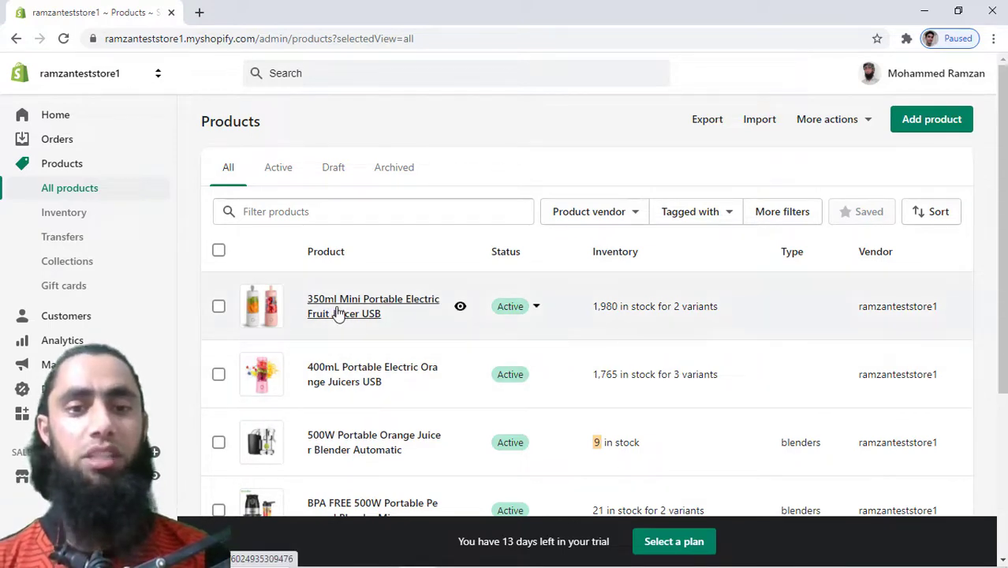
pyautogui.click(337, 314)
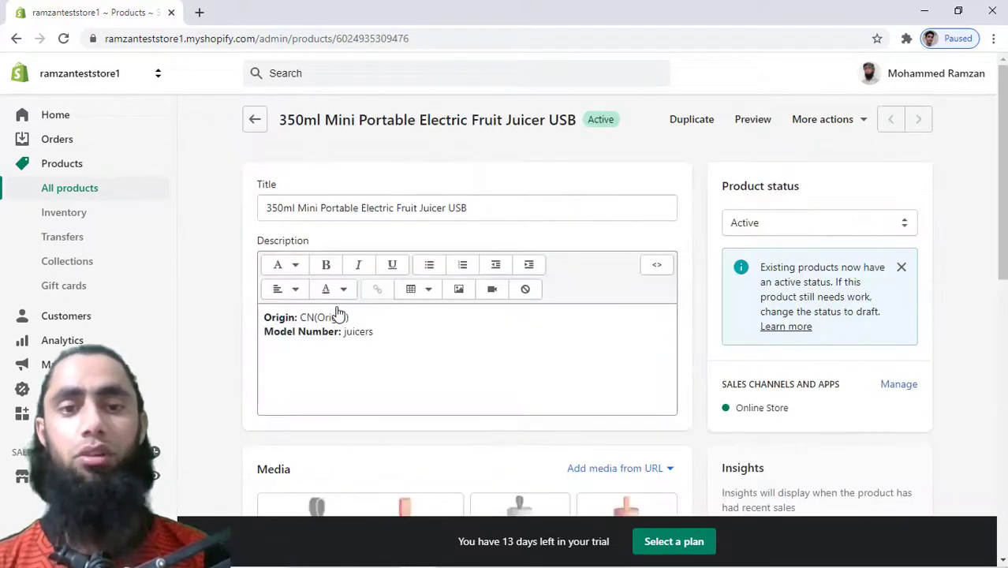
# - Set the juicer's product type to blenders in its organization details
pyautogui.click(483, 205)
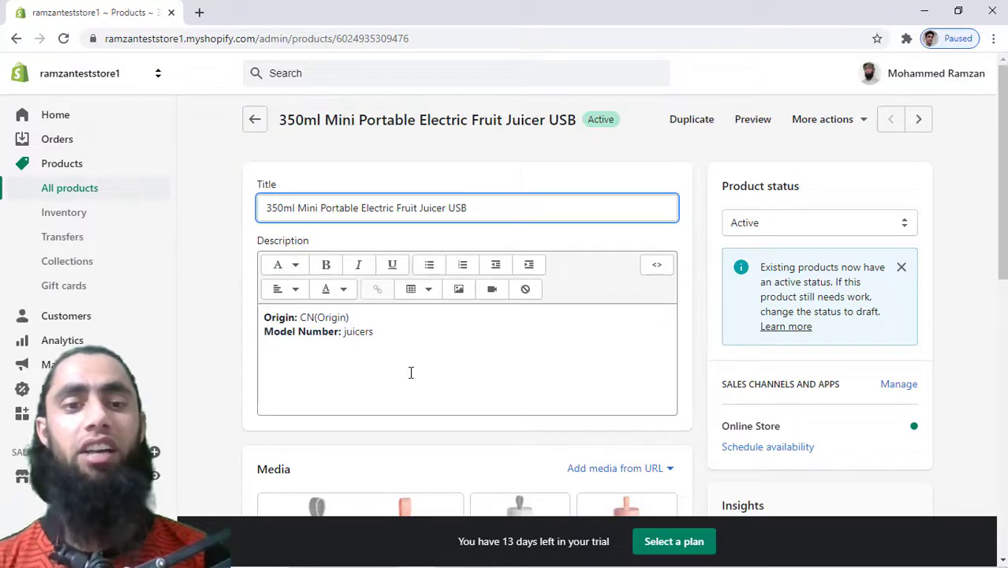
pyautogui.click(410, 373)
pyautogui.scroll(-3, 410, 372)
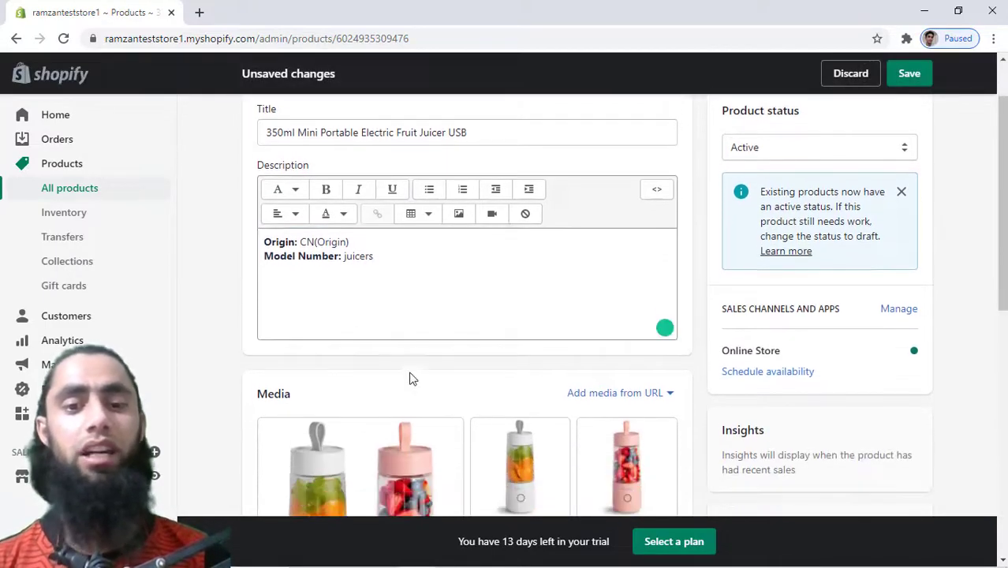
pyautogui.scroll(-1, 410, 378)
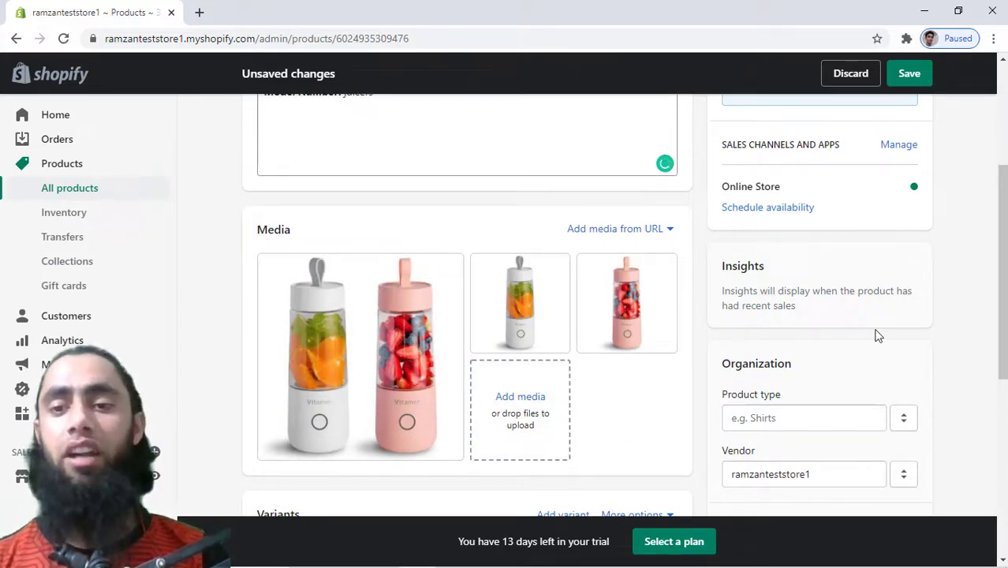
pyautogui.scroll(-2, 878, 334)
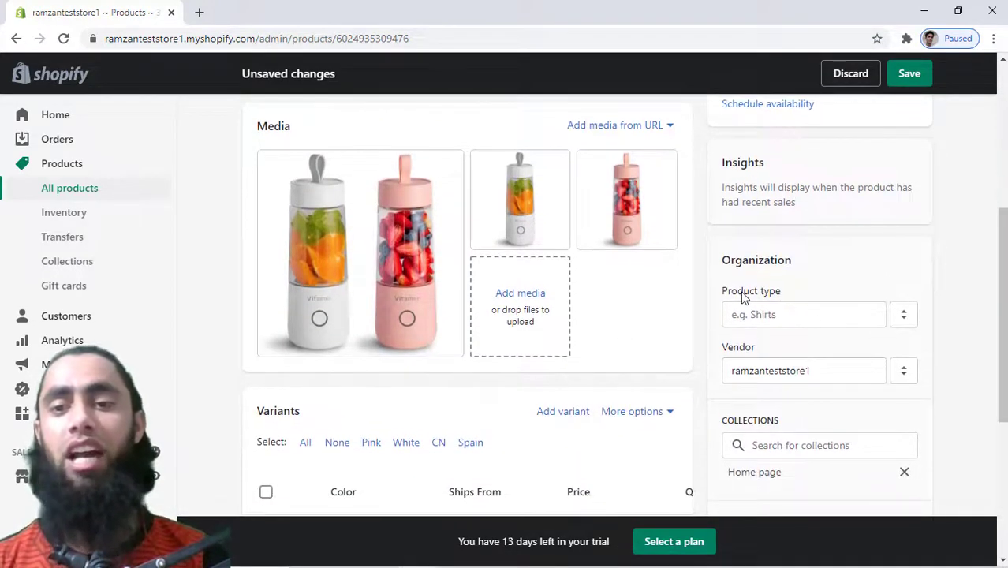
pyautogui.click(810, 315)
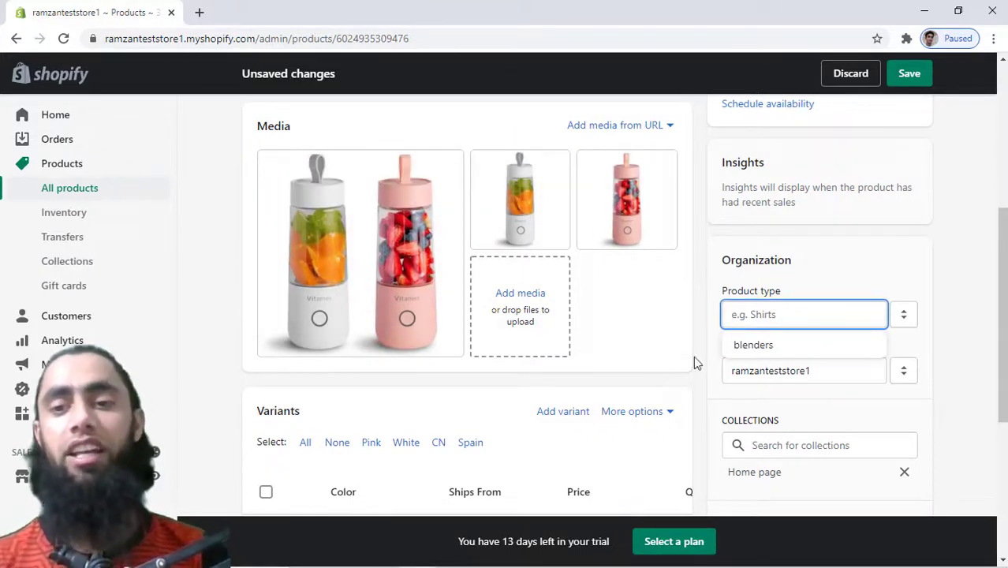
pyautogui.click(750, 345)
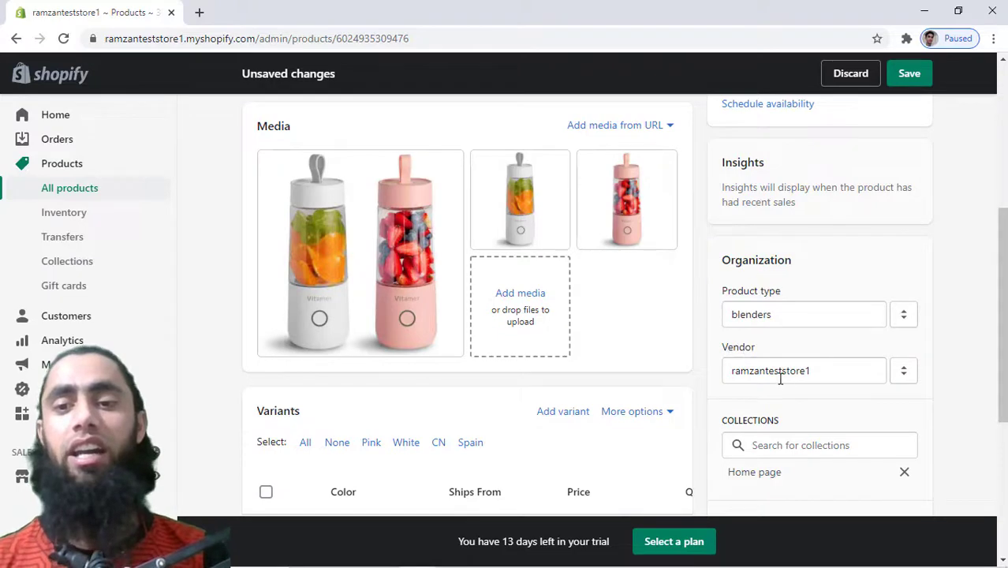
pyautogui.scroll(-2, 795, 402)
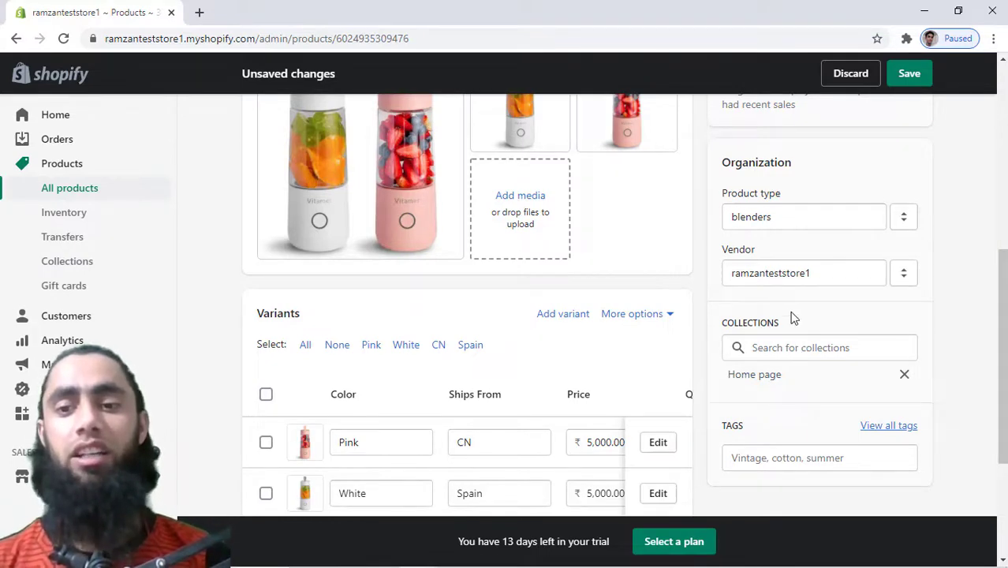
pyautogui.scroll(-1, 793, 317)
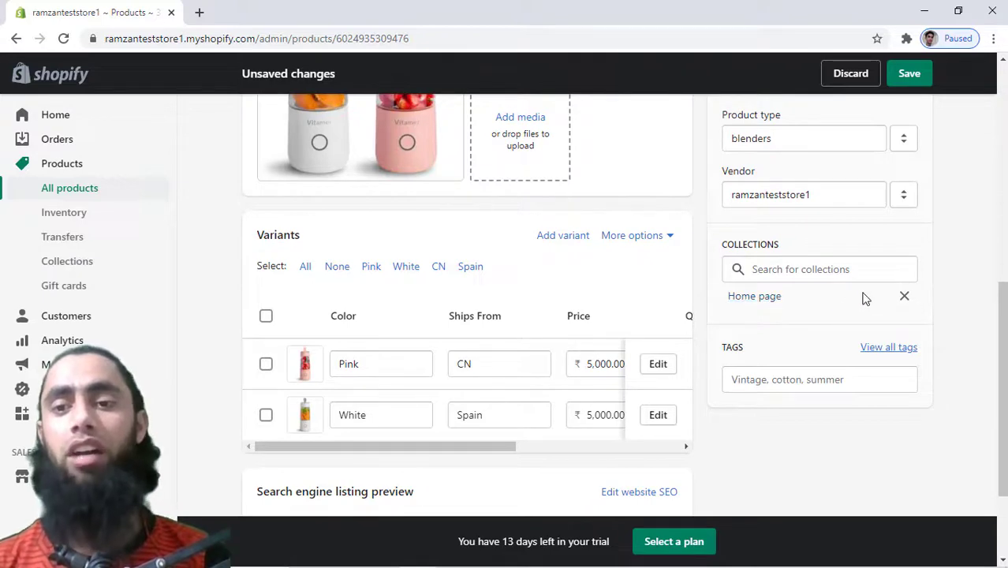
pyautogui.scroll(-1, 793, 368)
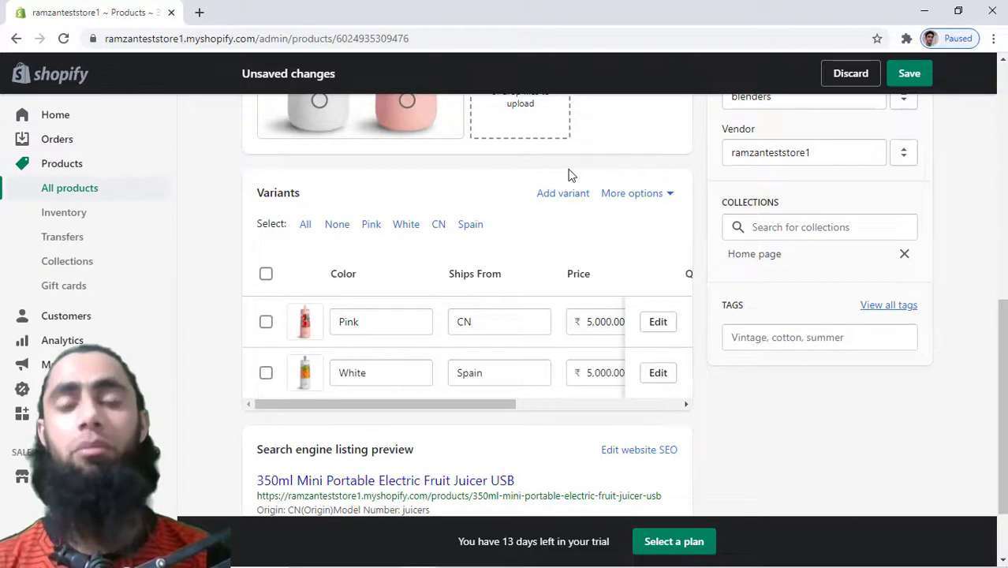
# - Open the keiwords.com SEO toolkit site in a new browser tab
pyautogui.click(199, 12)
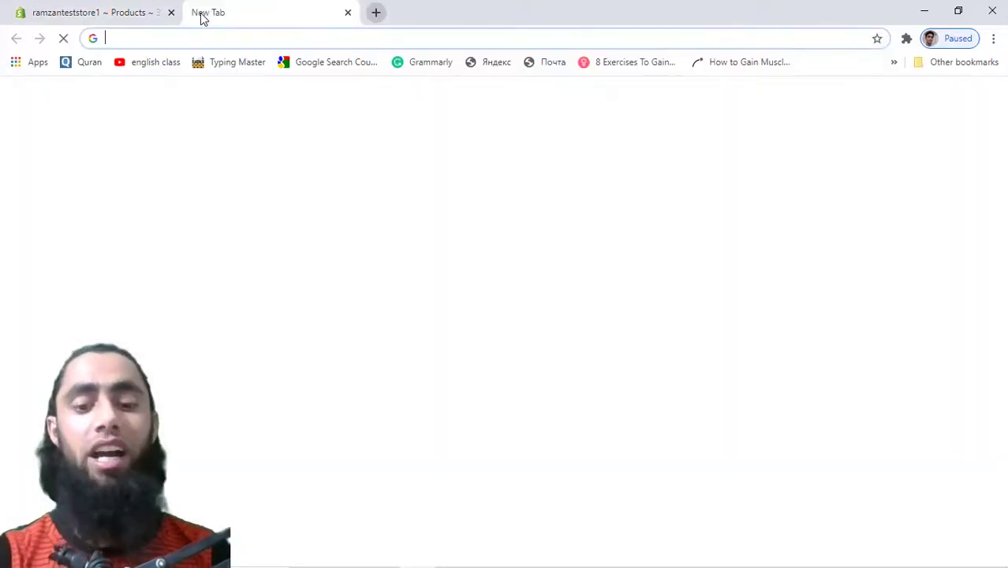
pyautogui.write('keiwo')
pyautogui.press('Return')
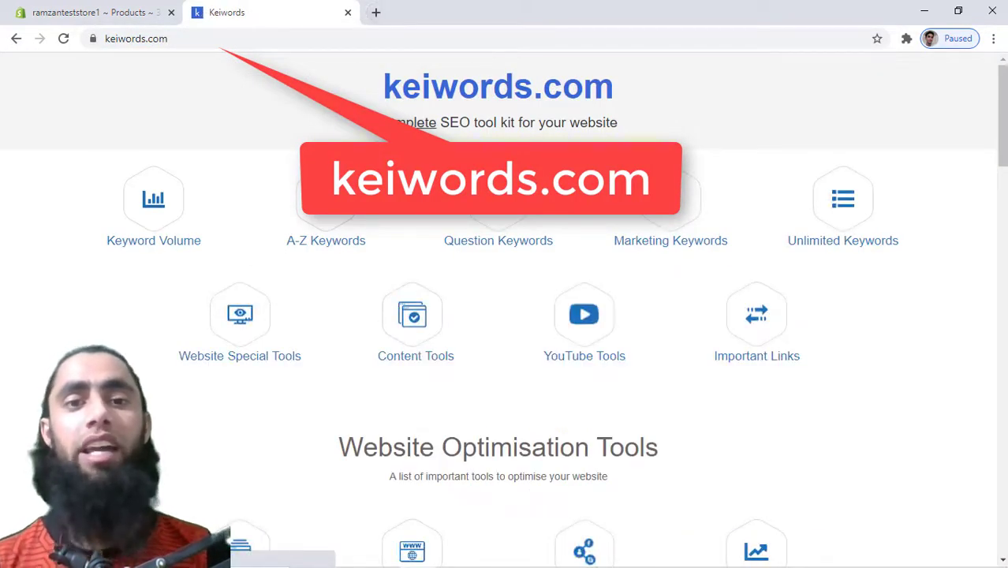
# - Look over the site's optimisation tools and open the Marketing Keywords tool
pyautogui.scroll(-2, 527, 408)
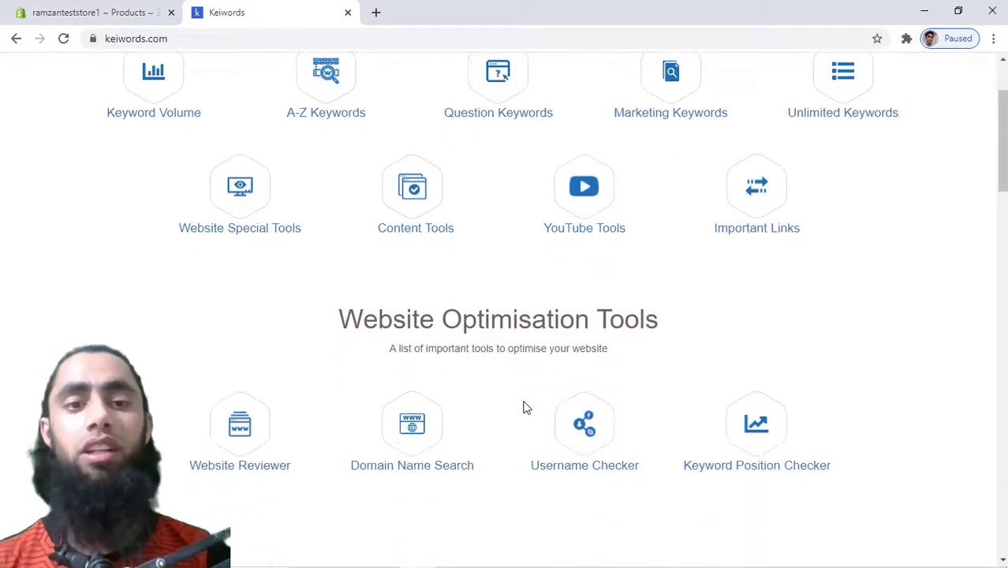
pyautogui.scroll(-2, 526, 409)
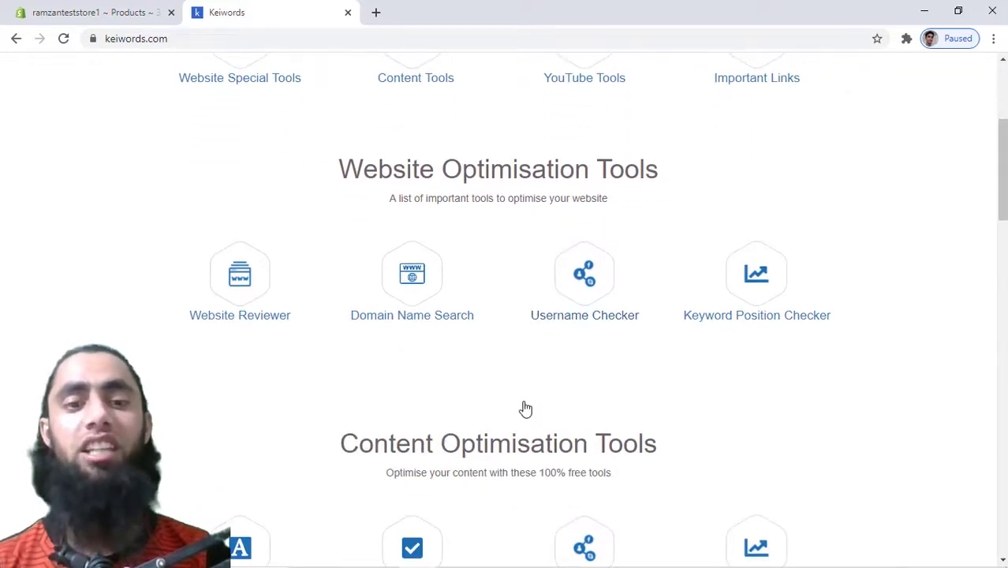
pyautogui.scroll(-2, 525, 408)
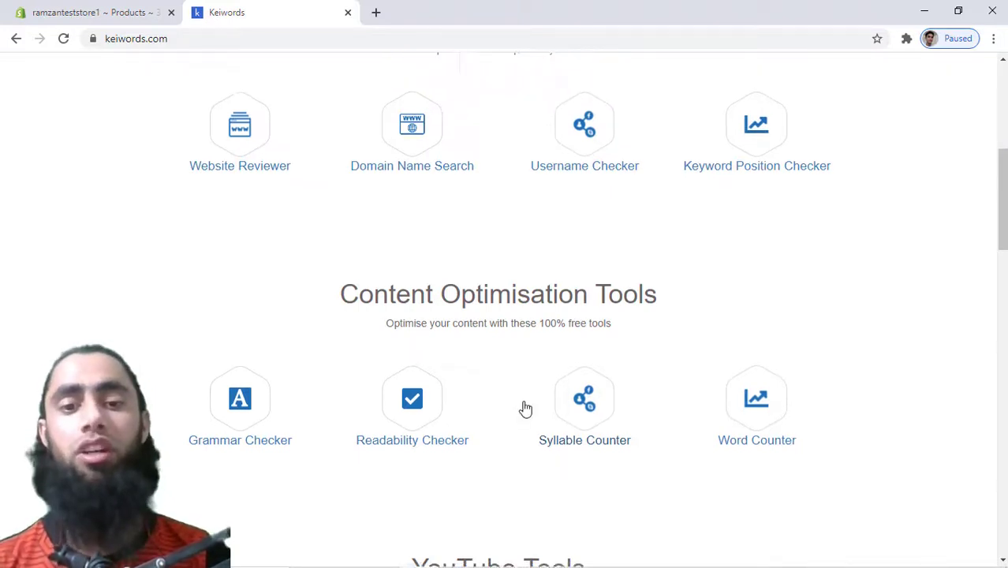
pyautogui.scroll(-2, 527, 408)
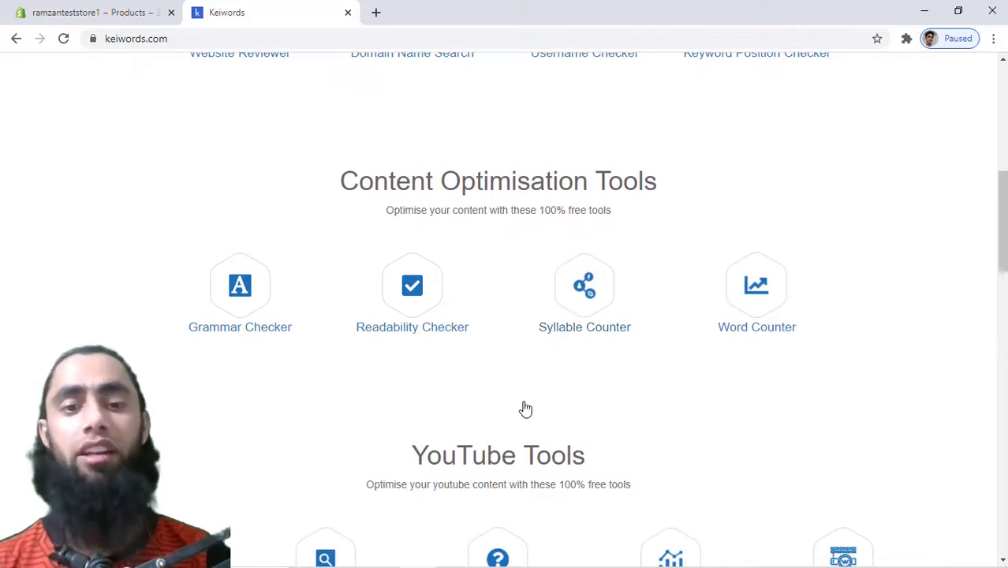
pyautogui.scroll(2, 527, 408)
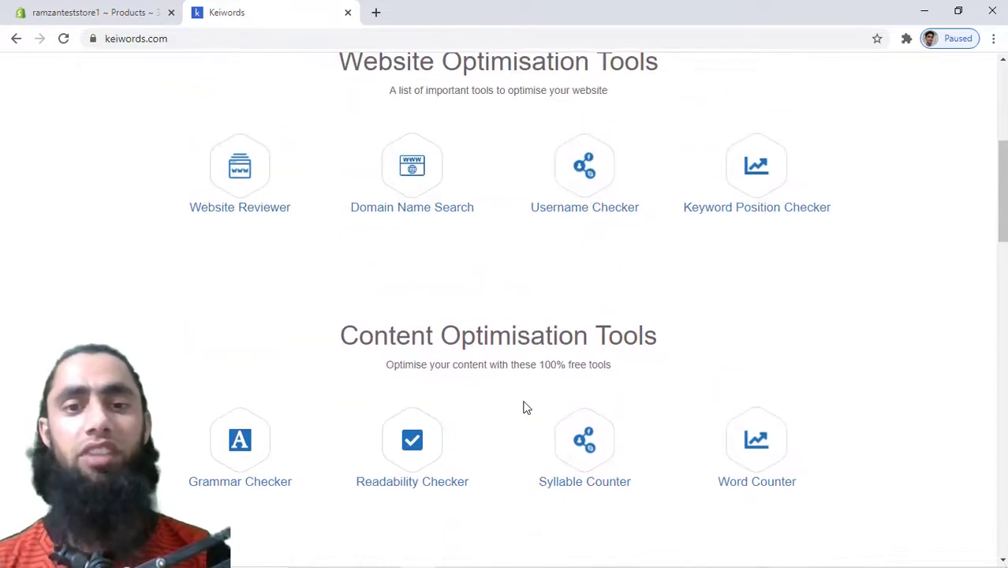
pyautogui.scroll(5, 526, 407)
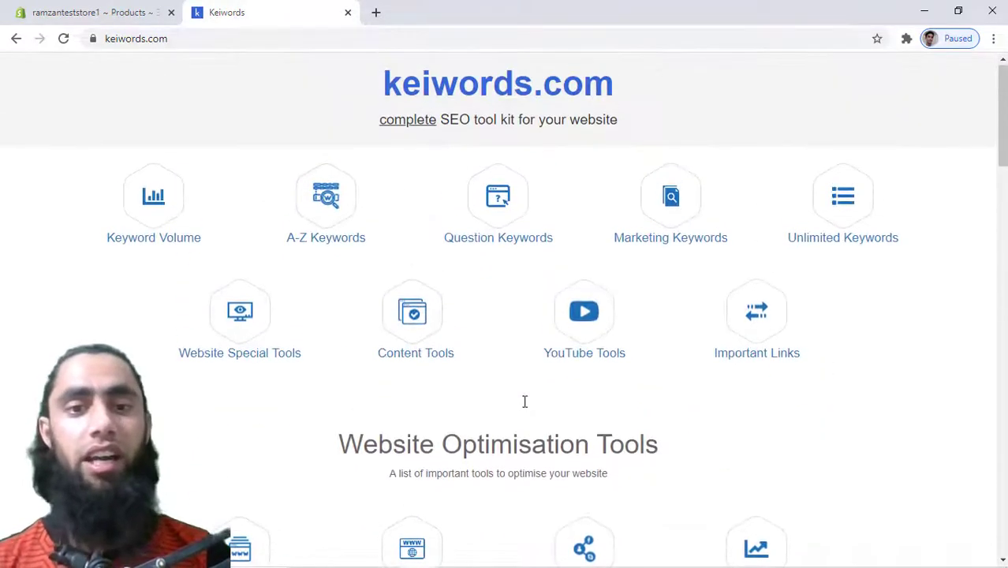
pyautogui.click(677, 215)
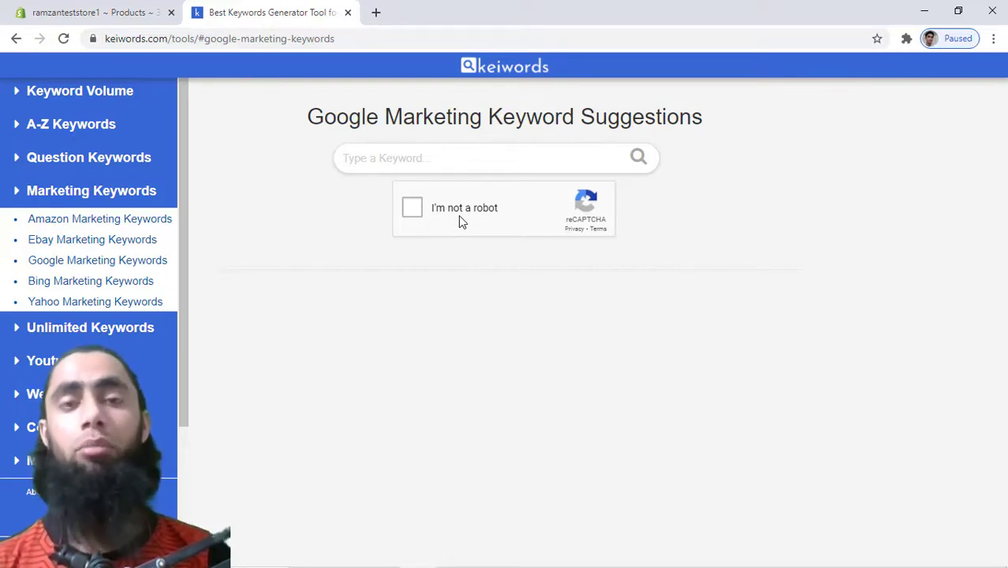
# - Complete the robot check and search Google marketing keyword suggestions for "blenders"
pyautogui.click(416, 215)
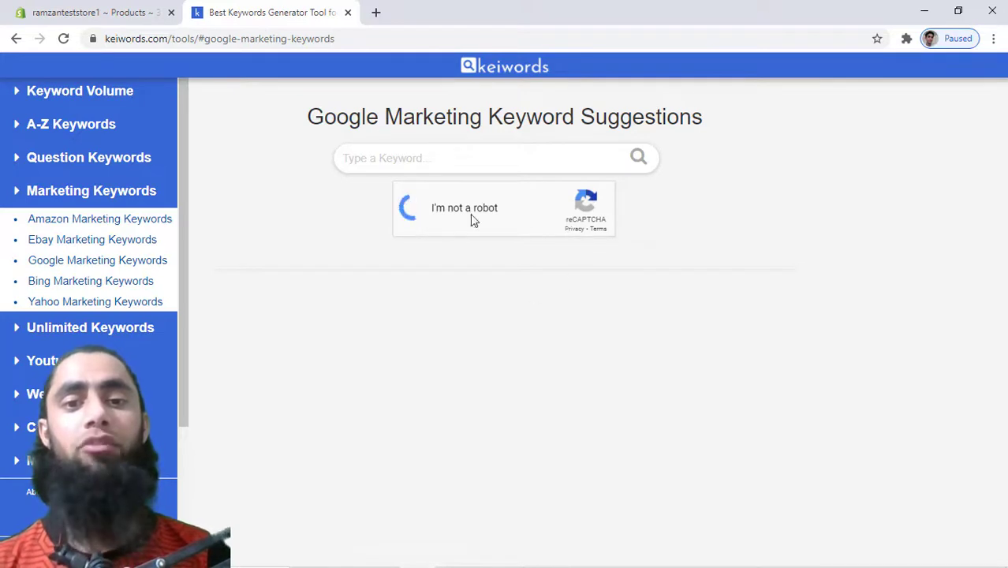
pyautogui.click(422, 157)
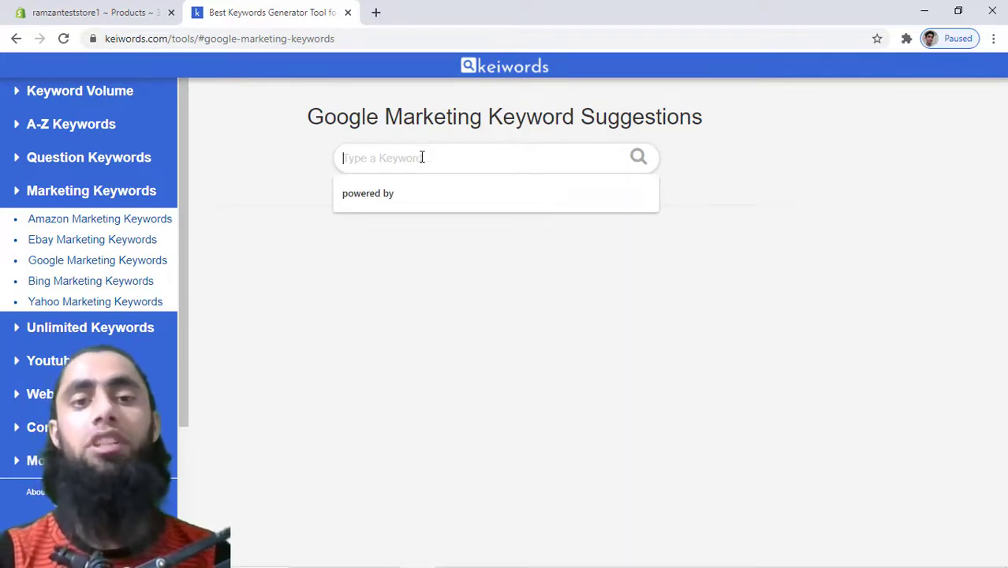
pyautogui.write('blenders')
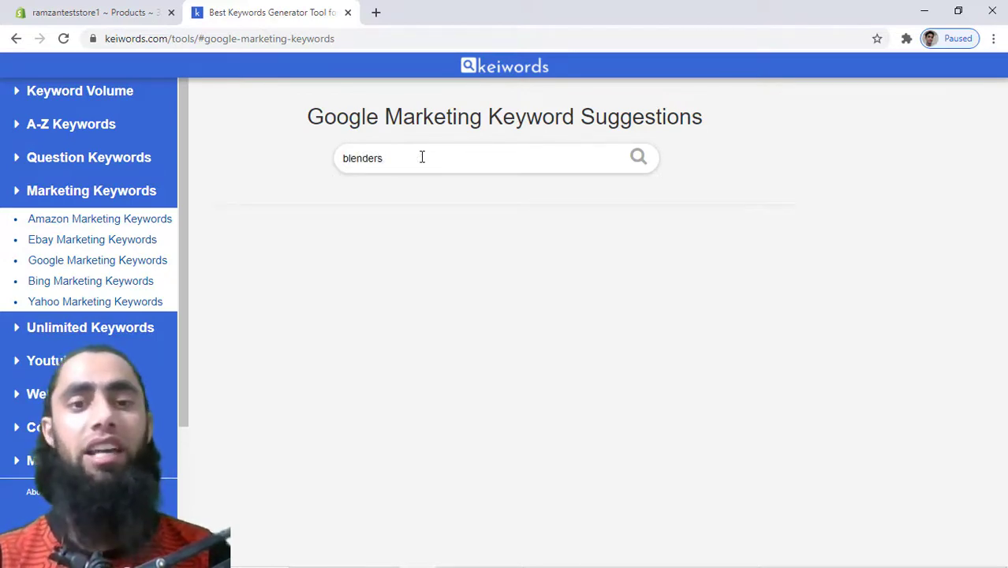
pyautogui.press('Return')
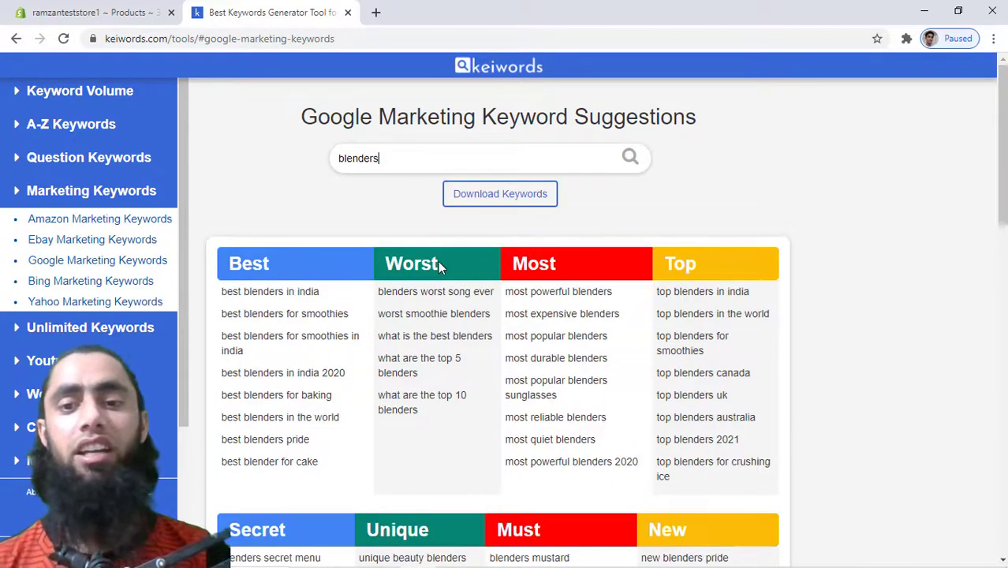
# - Examine the blenders keyword suggestions across groups such as Best, Worst, Unique, With, Affordable and Cheapest
pyautogui.scroll(-3, 438, 261)
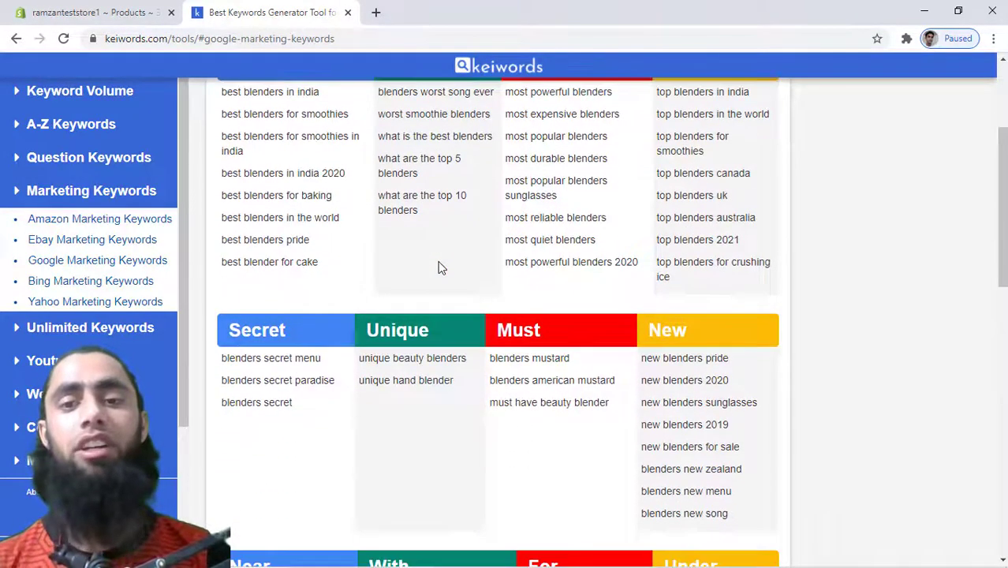
pyautogui.scroll(-5, 439, 269)
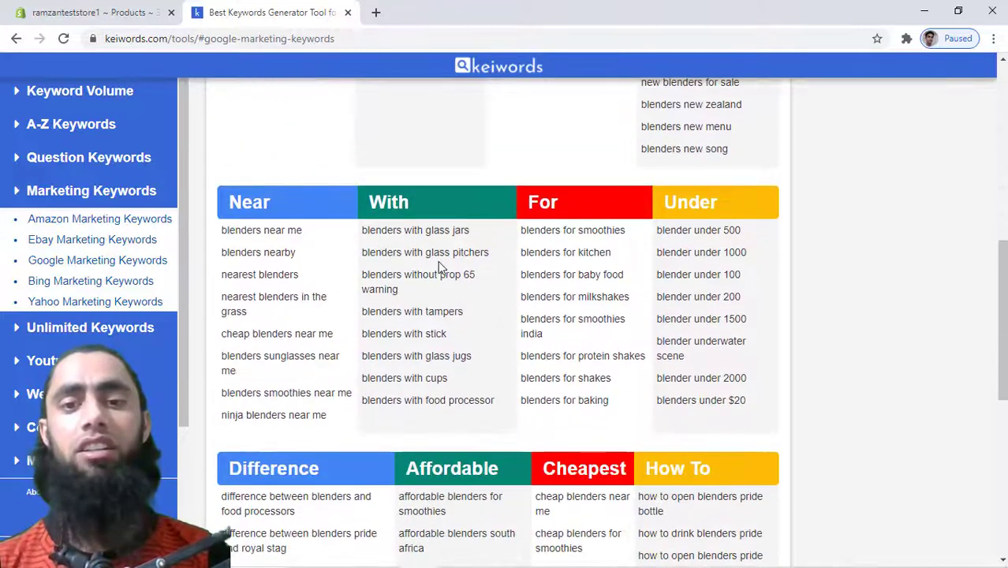
pyautogui.scroll(-1, 440, 268)
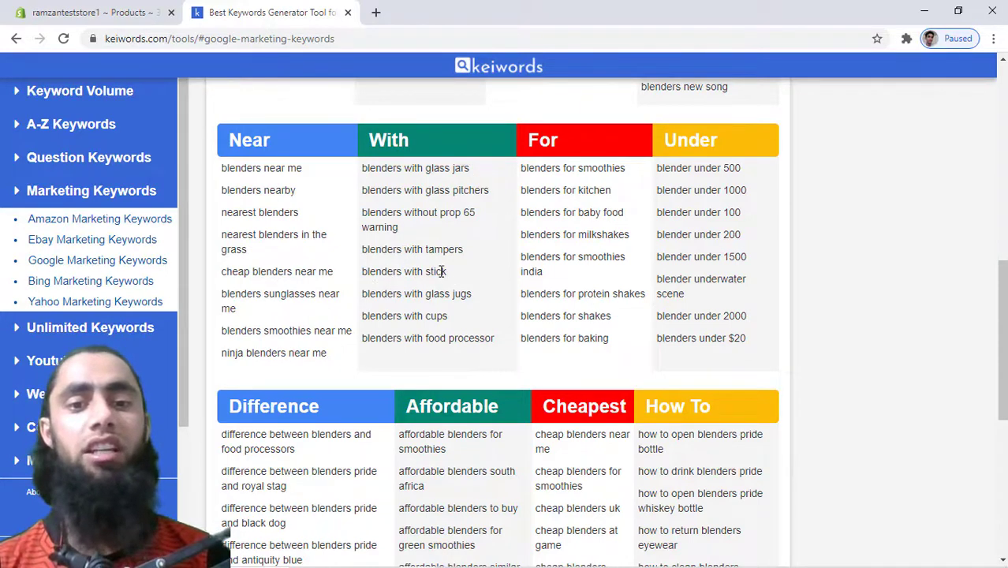
pyautogui.moveTo(447, 269); pyautogui.dragTo(376, 271)
pyautogui.scroll(-3, 464, 332)
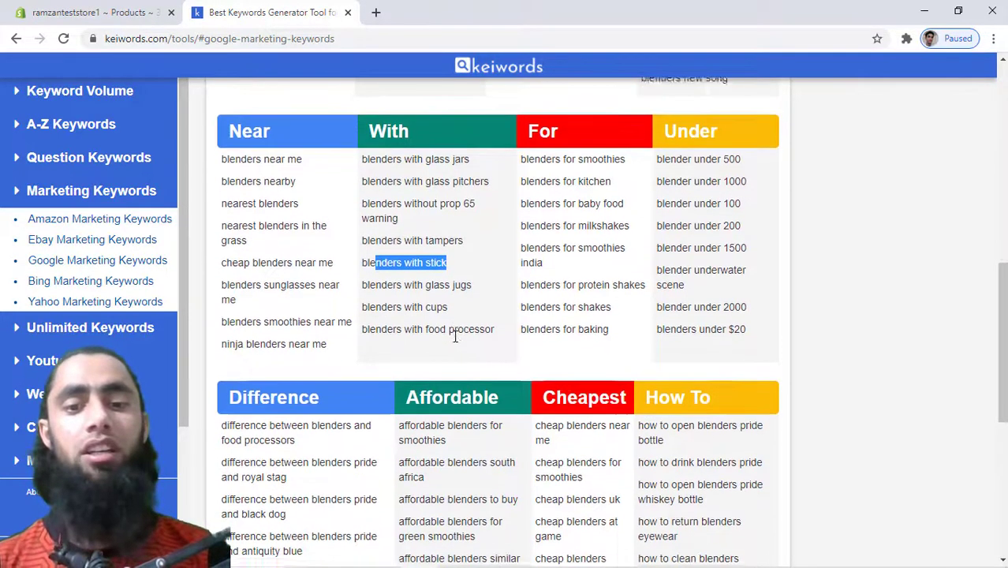
pyautogui.scroll(-1, 467, 332)
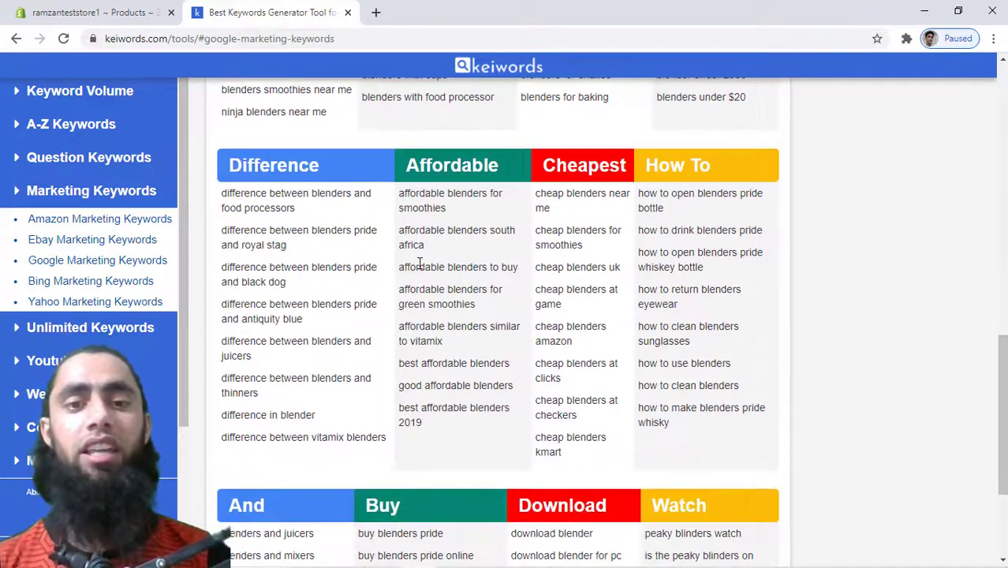
pyautogui.scroll(10, 491, 401)
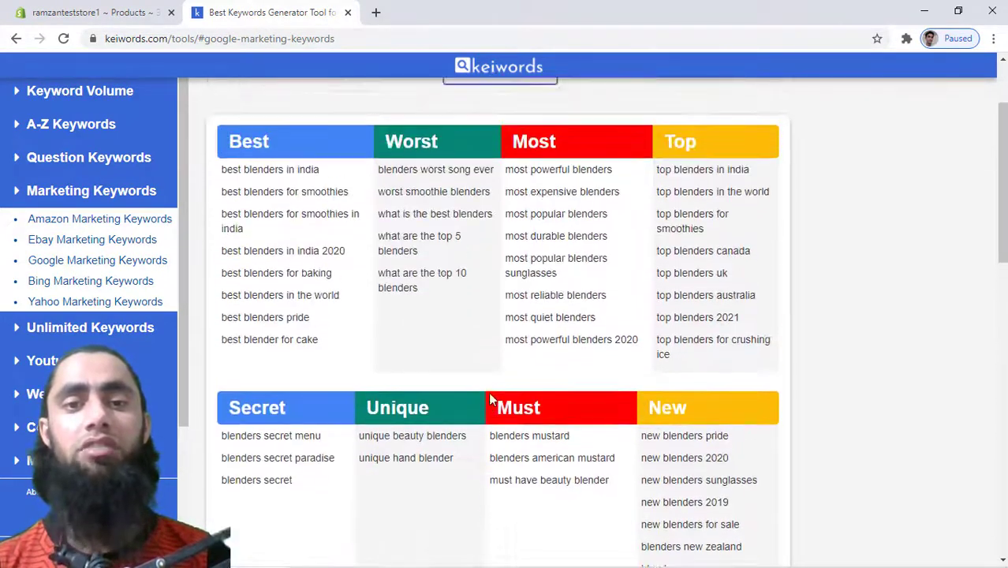
pyautogui.scroll(2, 490, 400)
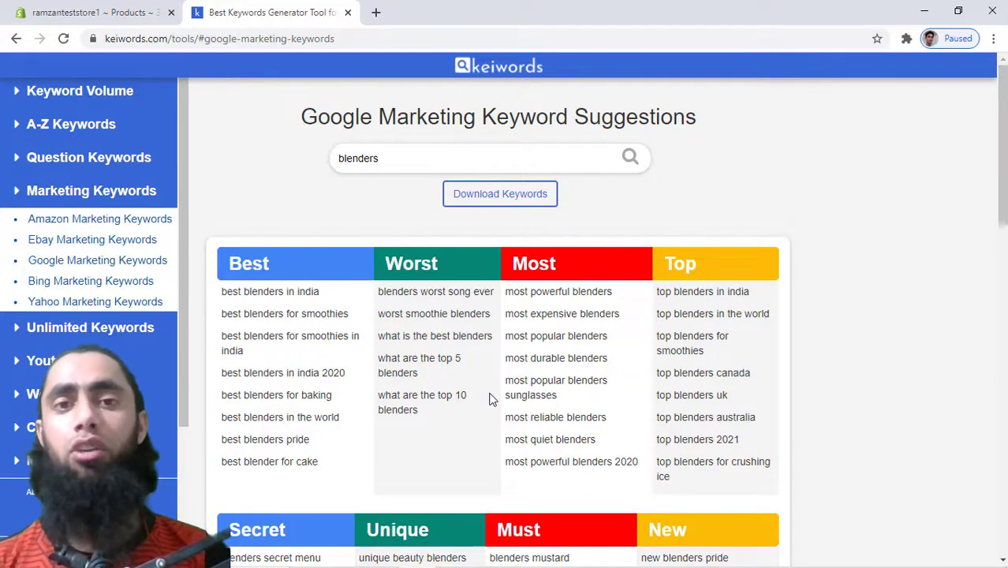
pyautogui.doubleClick(236, 260)
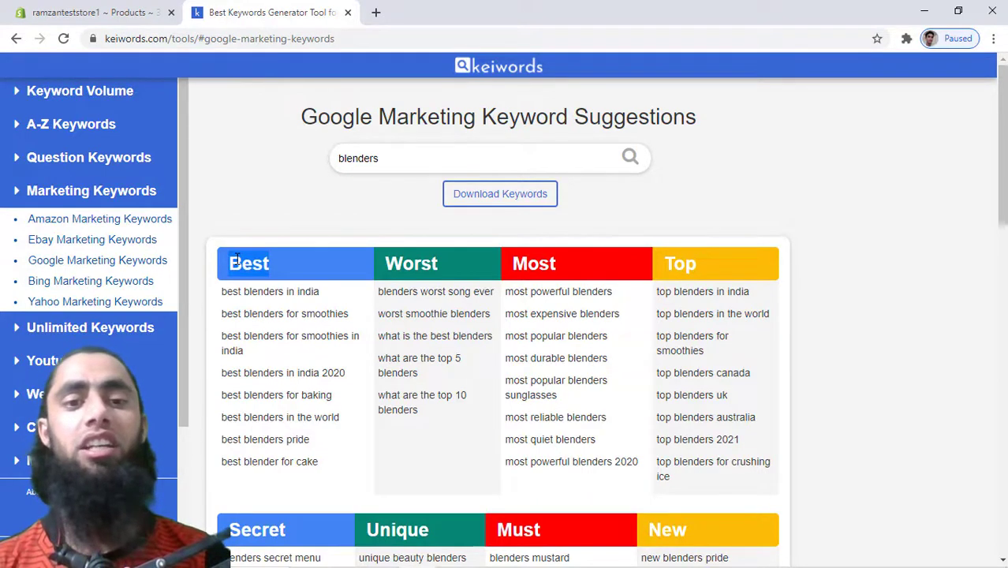
pyautogui.click(430, 263)
pyautogui.scroll(-3, 481, 402)
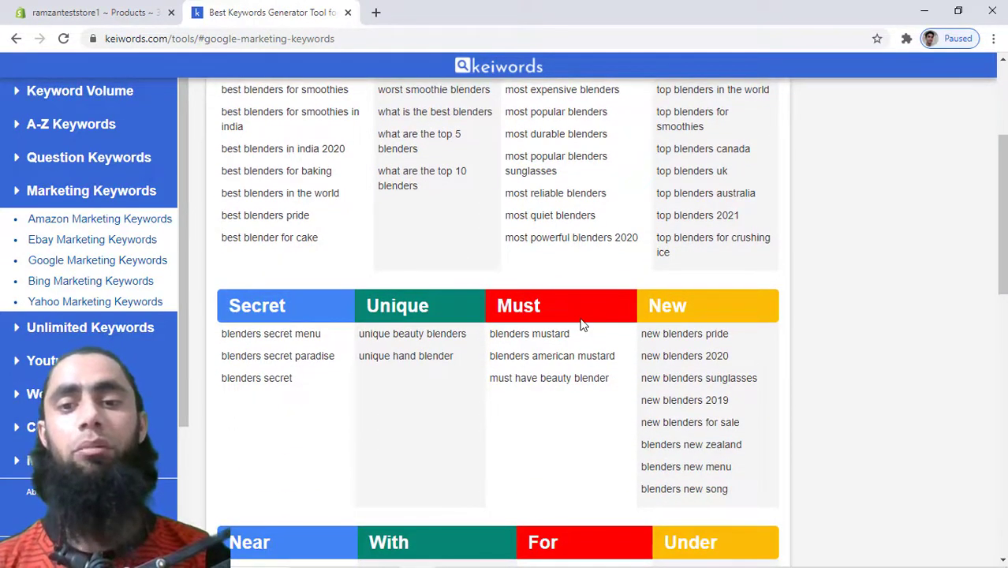
pyautogui.scroll(-1, 701, 317)
pyautogui.scroll(-5, 701, 316)
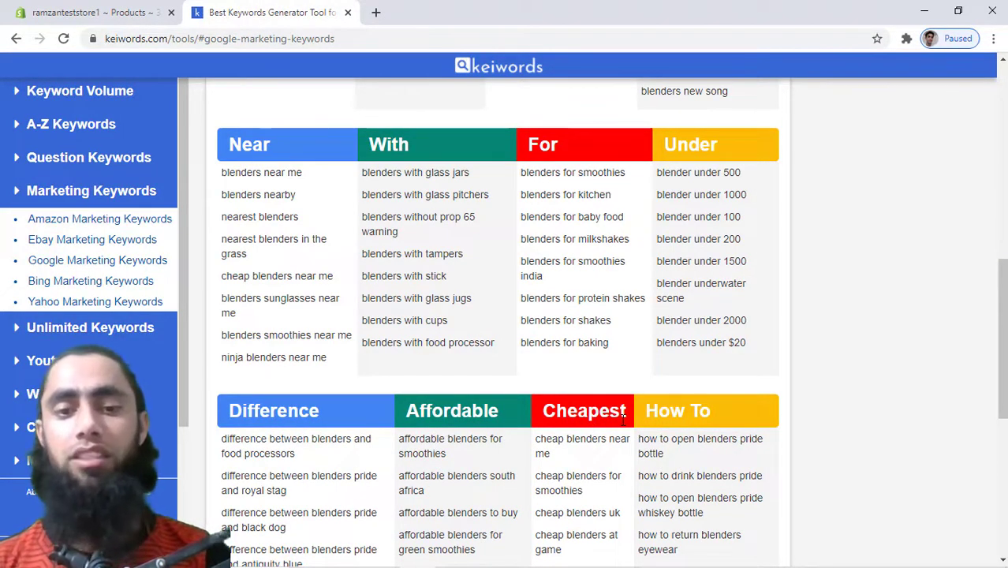
# - Examine the blenders keyword suggestions in the Difference, Affordable, Cheapest, How To, And and Buy groups
pyautogui.scroll(-4, 623, 420)
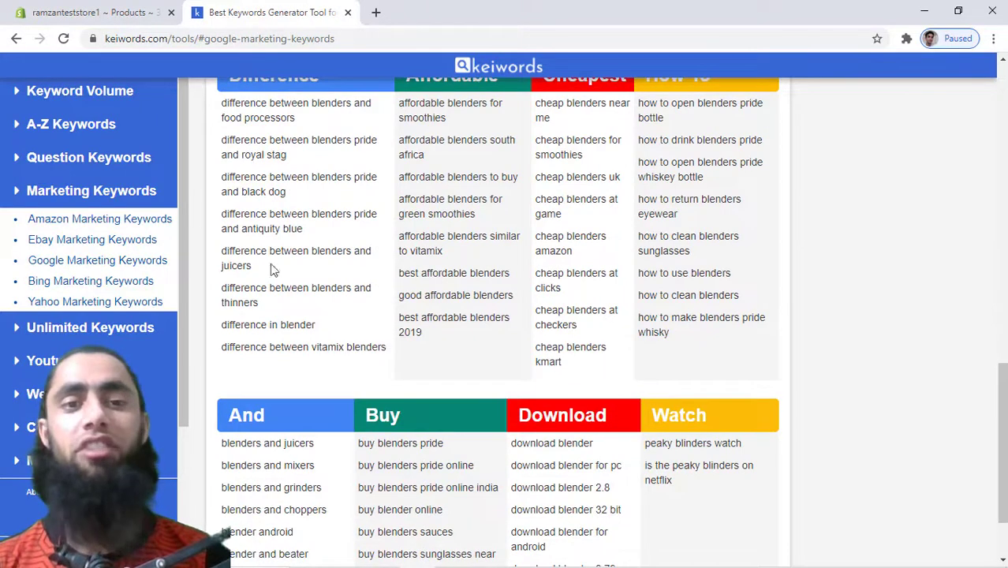
pyautogui.scroll(1, 316, 211)
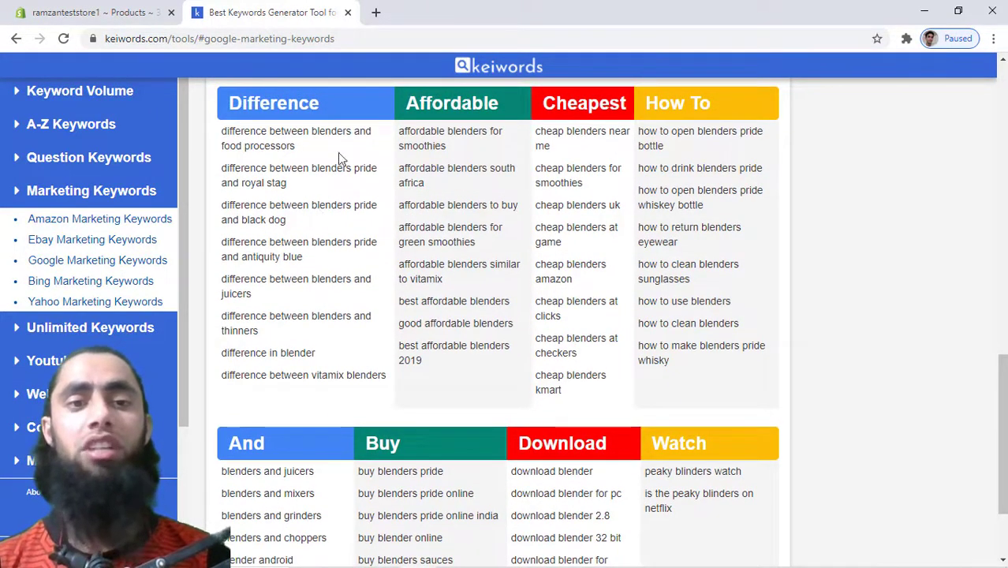
pyautogui.scroll(-4, 316, 293)
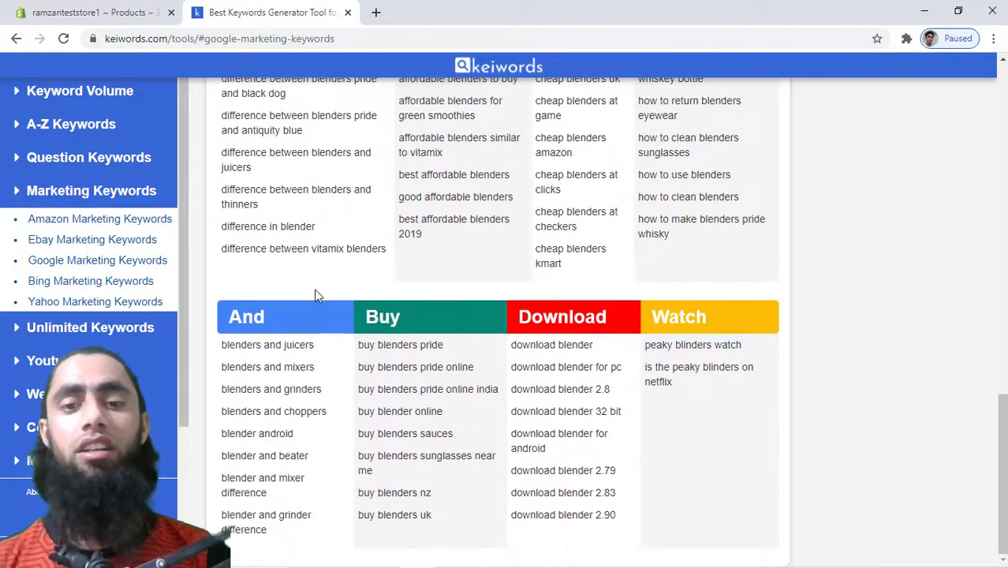
pyautogui.scroll(3, 315, 293)
pyautogui.scroll(1, 315, 292)
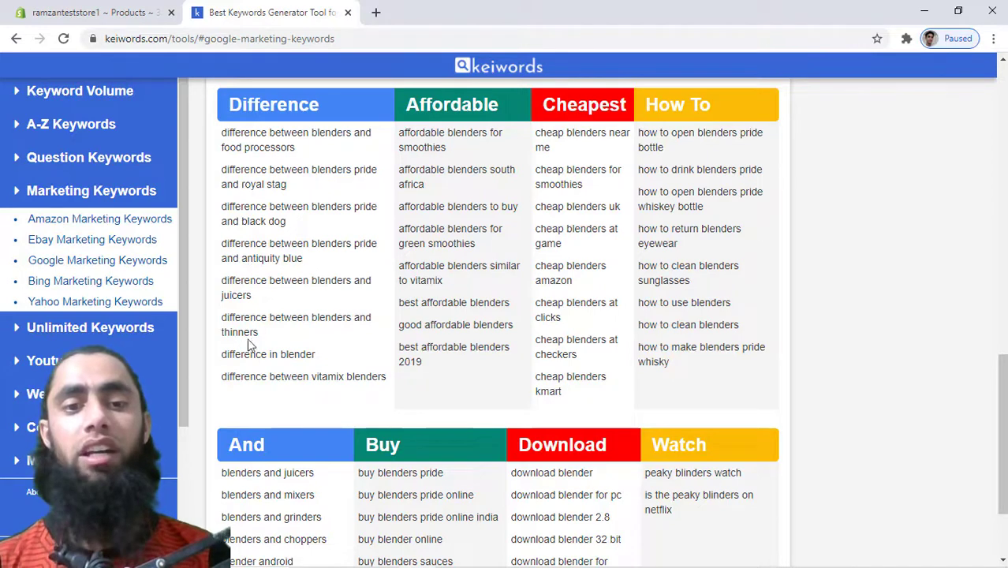
pyautogui.scroll(-2, 309, 338)
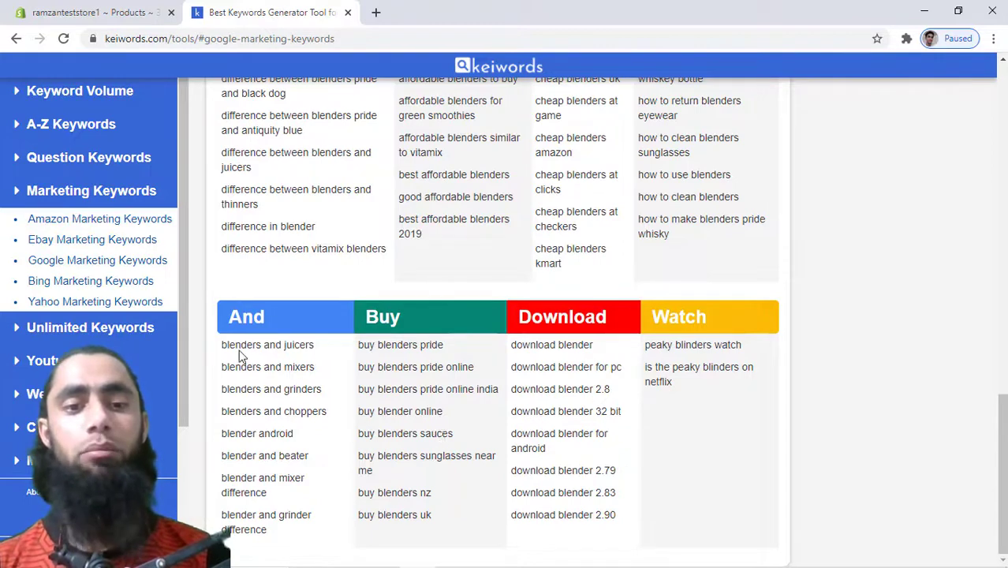
pyautogui.scroll(3, 471, 295)
pyautogui.scroll(1, 472, 298)
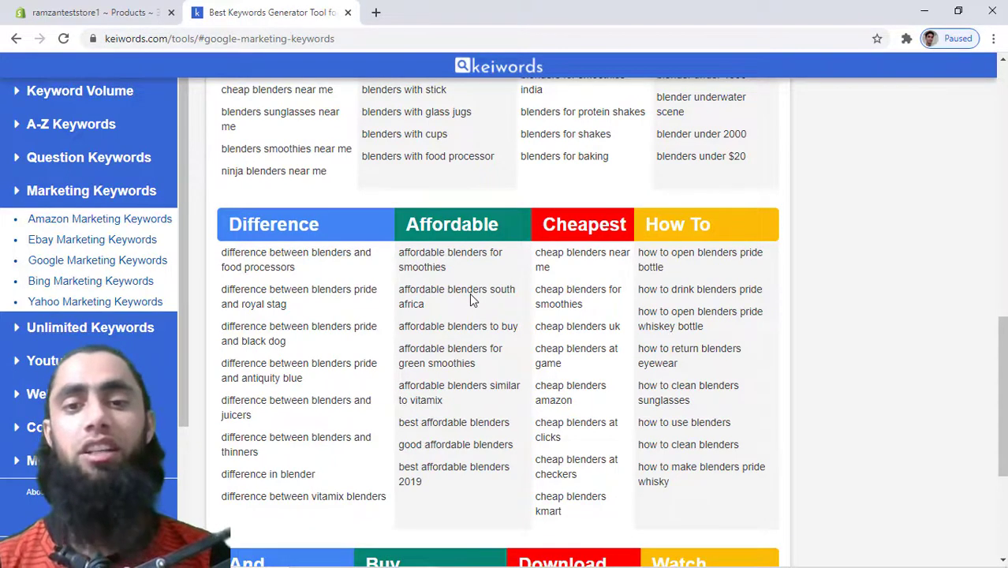
pyautogui.scroll(3, 471, 299)
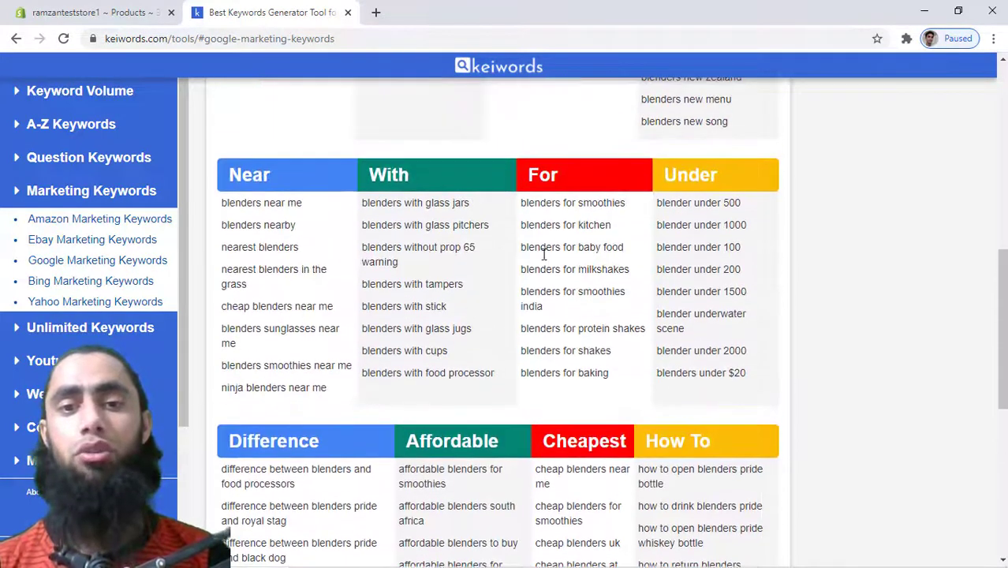
# - Copy the keyword "blenders for smoothies" from the For group and add it as a tag on the Shopify juicer product
pyautogui.moveTo(625, 205); pyautogui.dragTo(523, 205)
pyautogui.hotkey('ctrl', 'c')
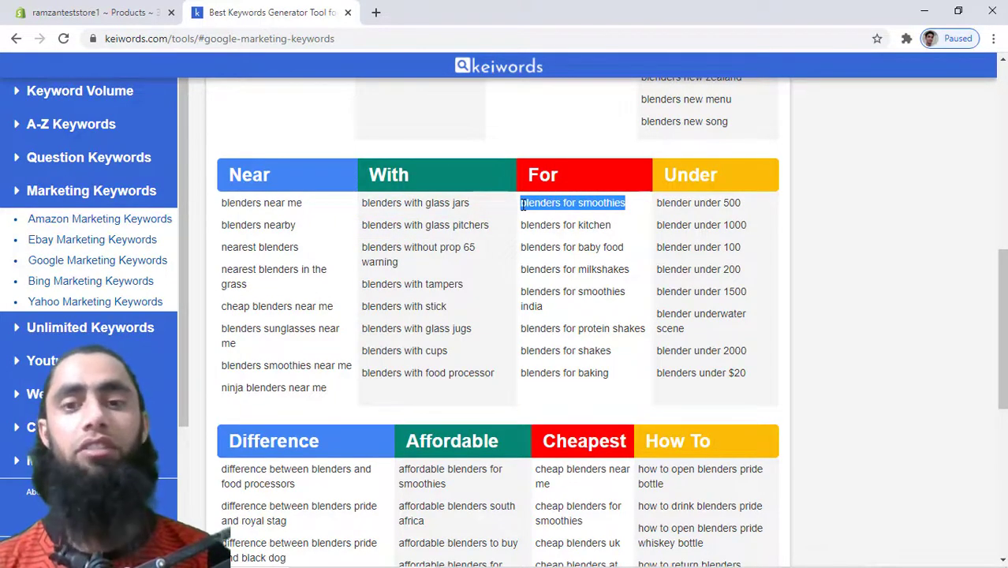
pyautogui.click(126, 12)
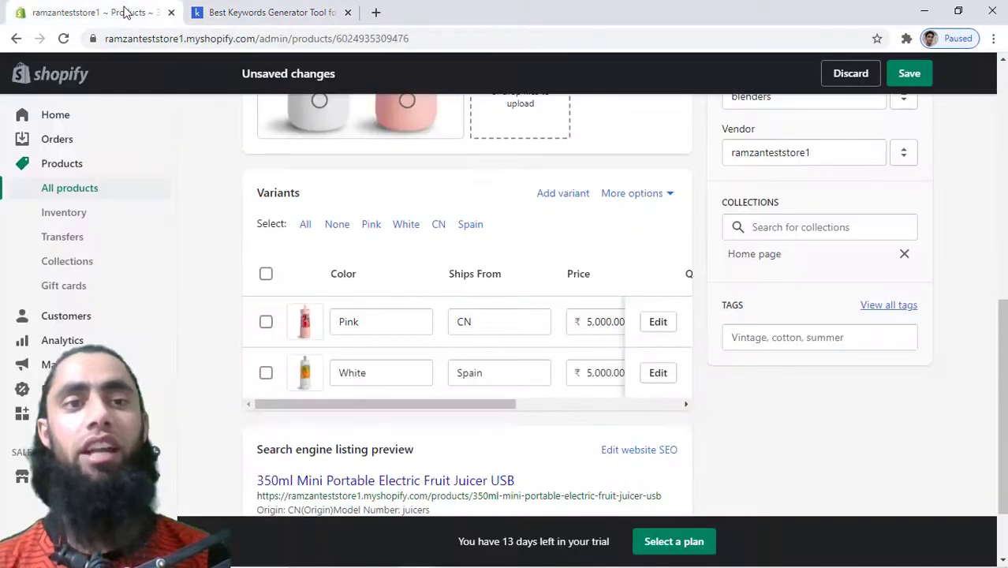
pyautogui.click(786, 338)
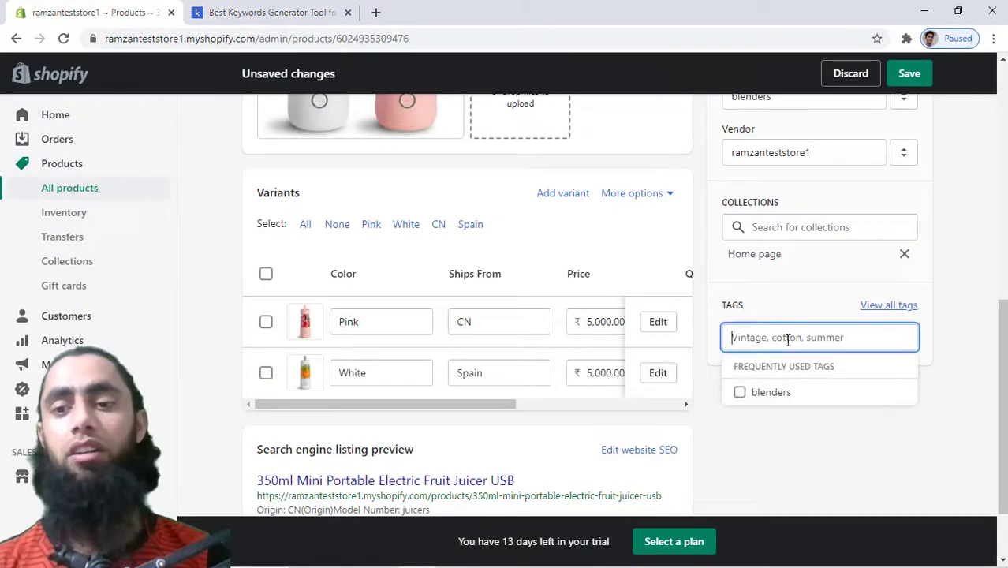
pyautogui.rightClick(788, 339)
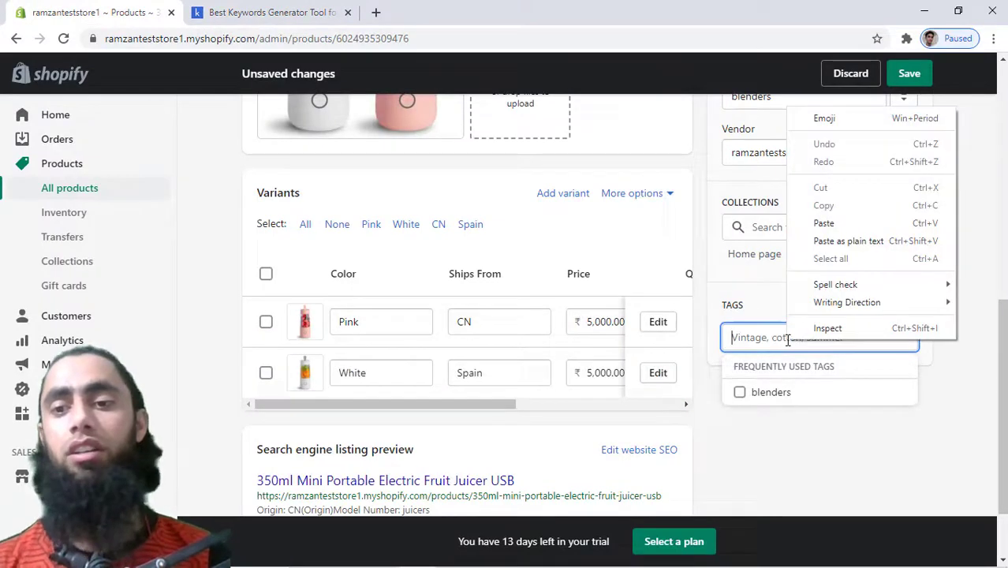
pyautogui.click(829, 222)
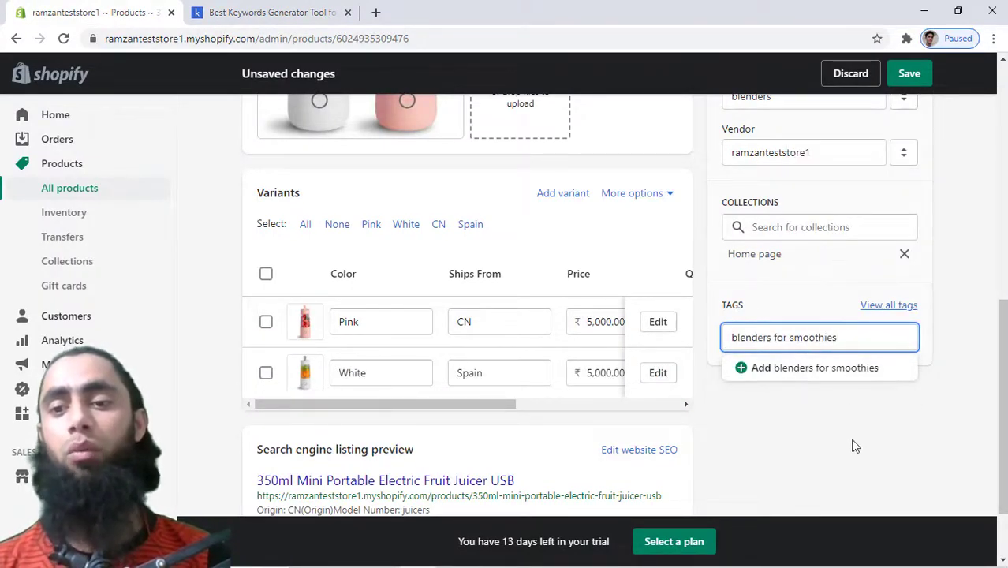
pyautogui.press('Return')
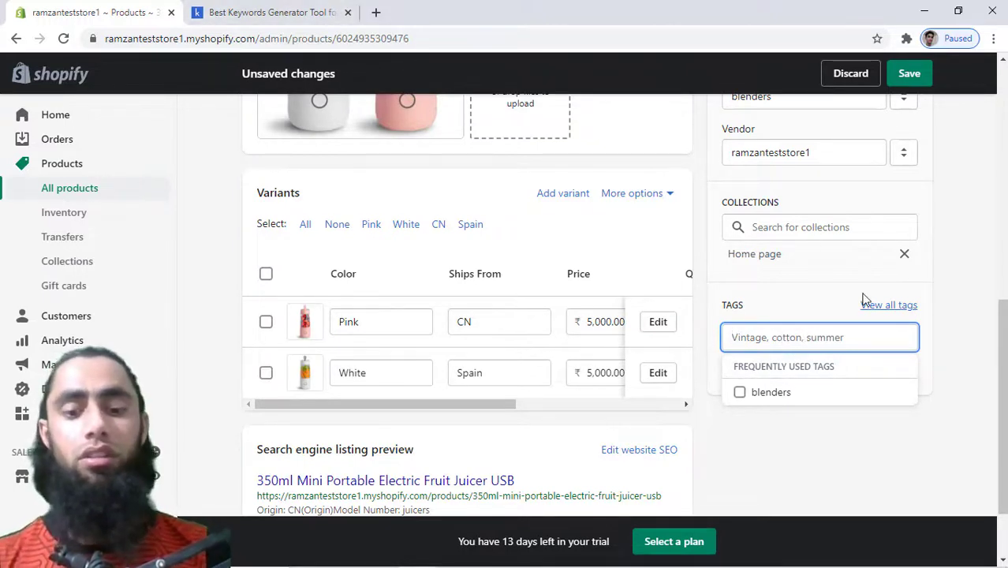
# - Try adding "smoothes" and a repeated "blenders for smoothies" as product tags, and remove the "smoothes" tag
pyautogui.write('smoothes')
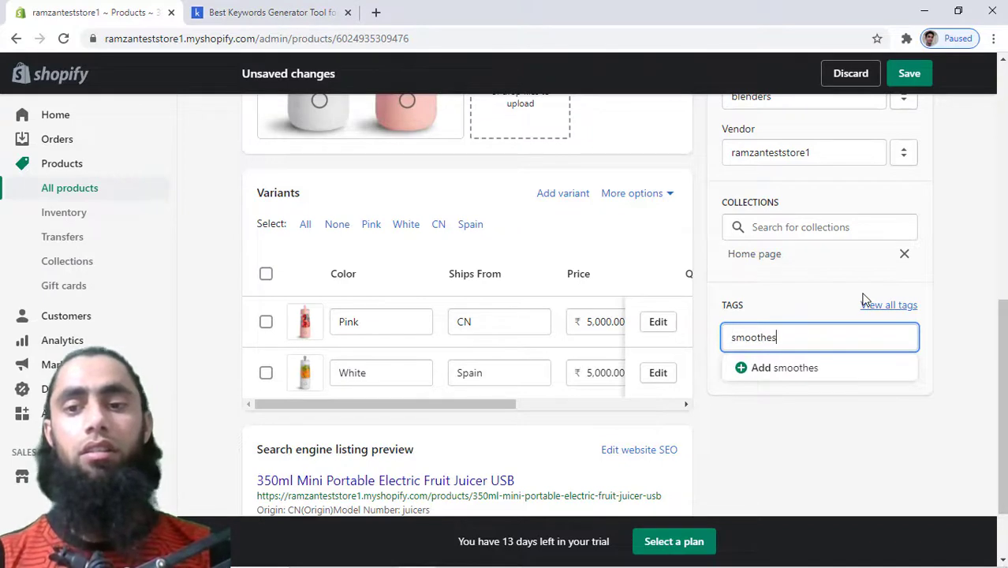
pyautogui.press('Return')
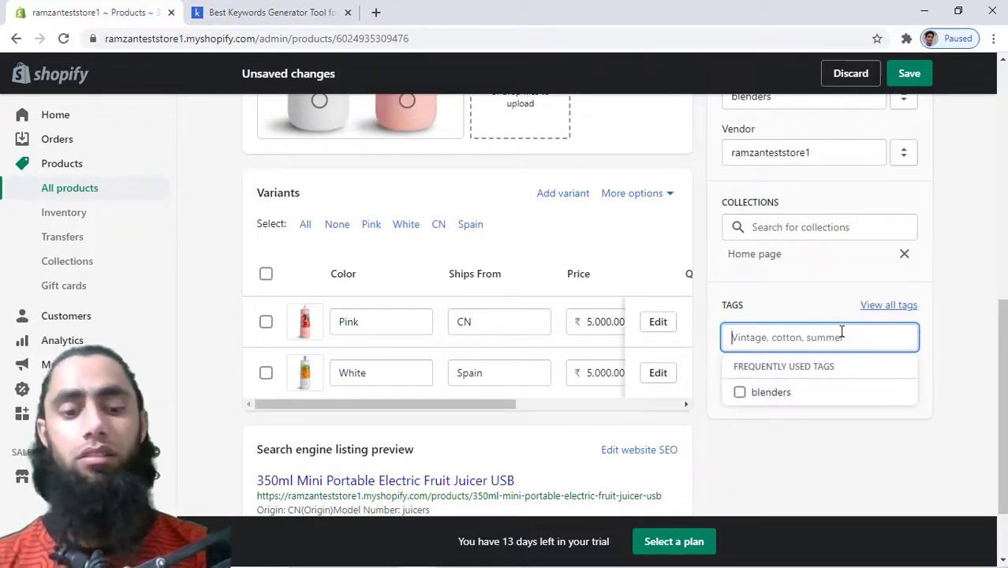
pyautogui.hotkey('ctrl', 'v')
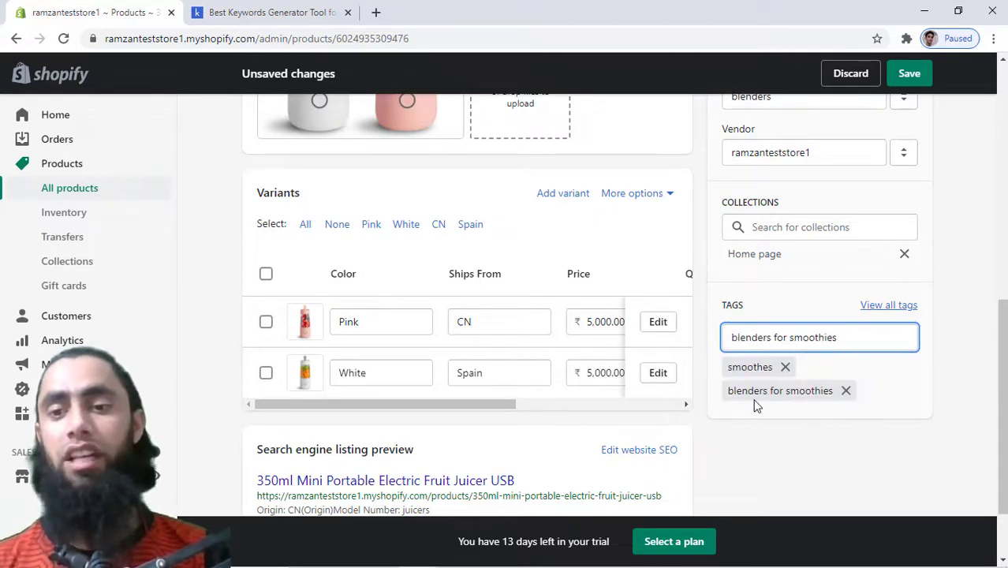
pyautogui.press('Return')
pyautogui.click(785, 368)
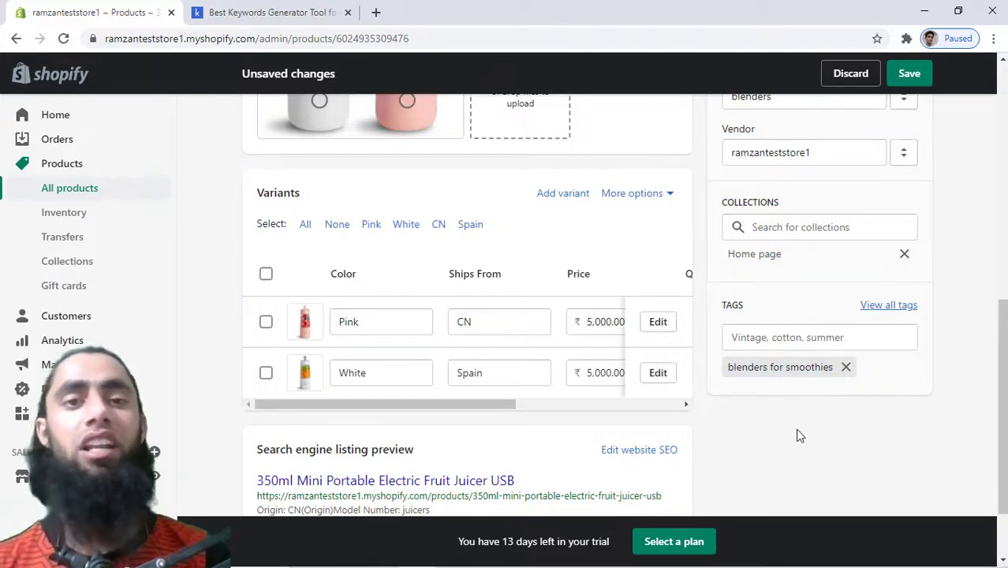
# - Copy the keyword "blenders for kitchen" from the keiwords.com For group and add it as a tag on the Shopify product
pyautogui.click(196, 11)
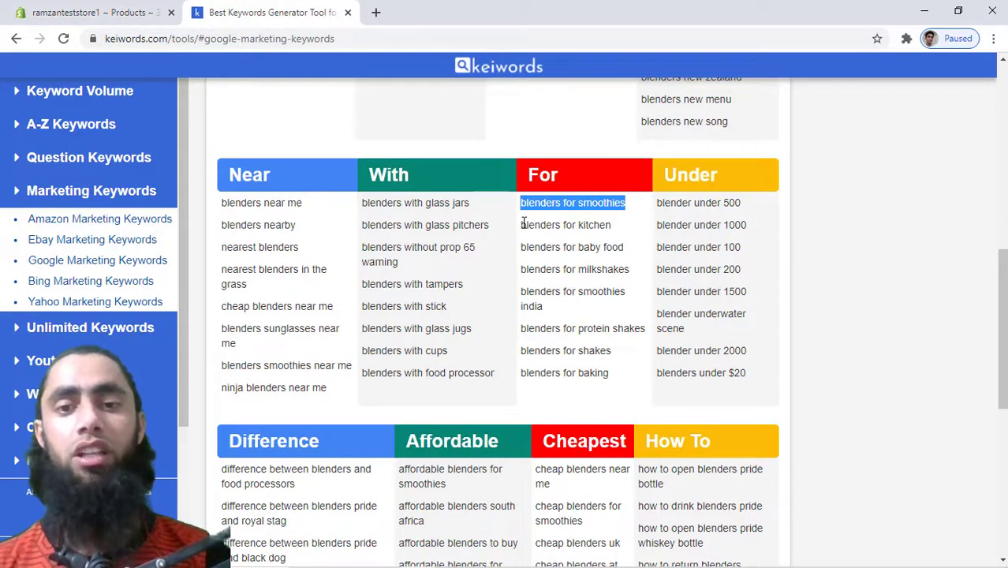
pyautogui.moveTo(522, 225); pyautogui.dragTo(614, 228)
pyautogui.hotkey('ctrl', 'c')
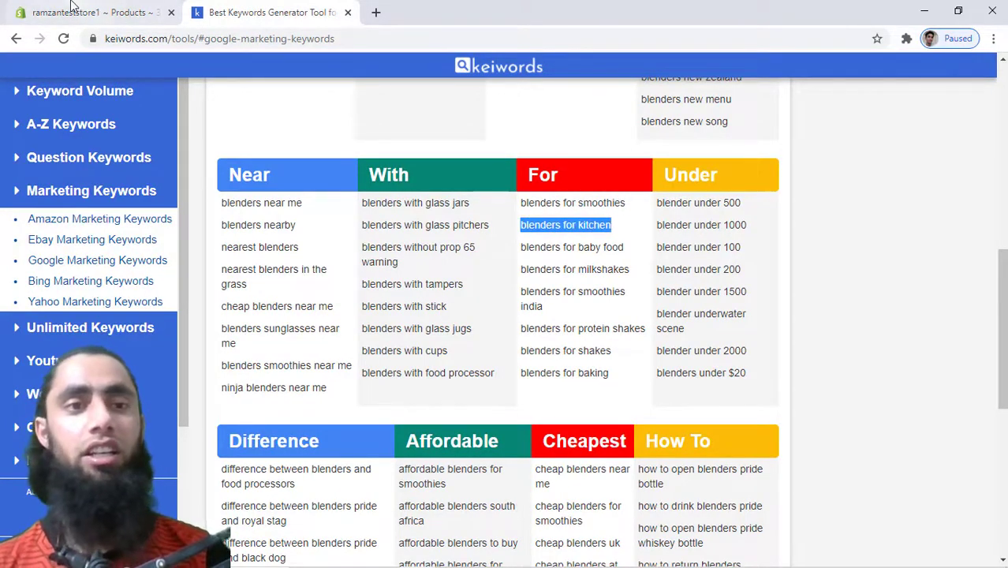
pyautogui.click(68, 11)
pyautogui.click(789, 337)
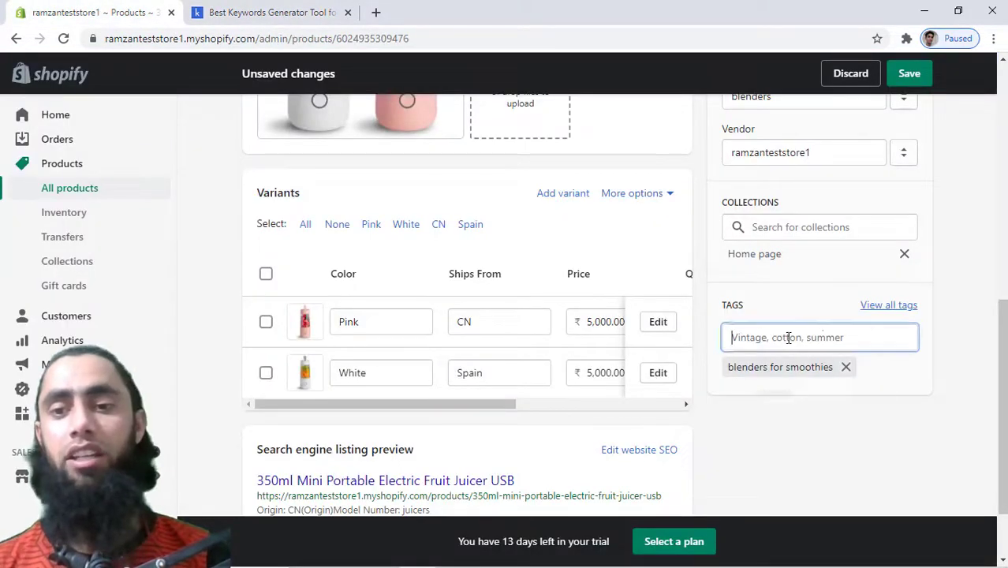
pyautogui.hotkey('ctrl', 'v')
pyautogui.click(787, 377)
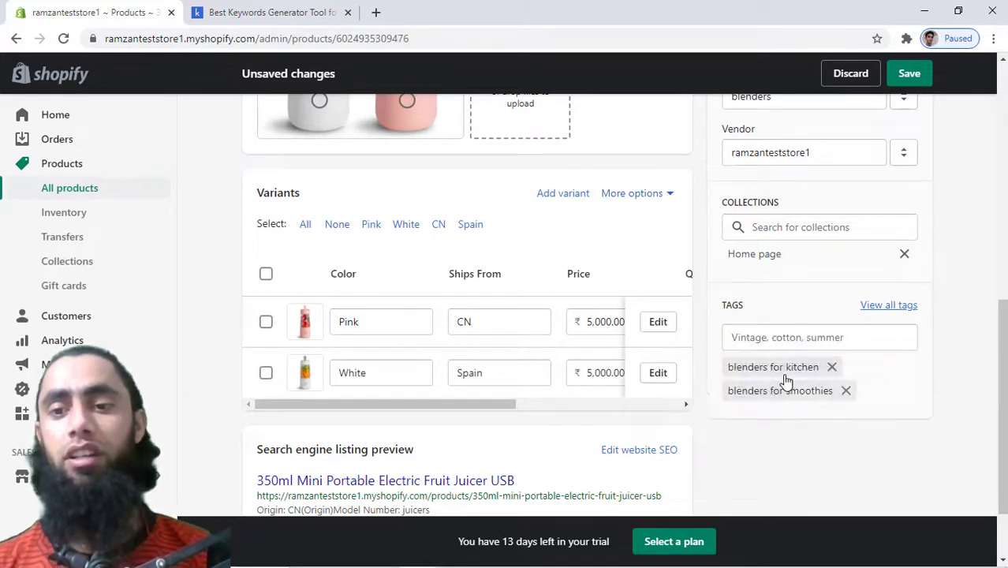
# - Copy the keyword "blenders for milkshakes" from the keiwords.com For group and add it as a tag on the Shopify product
pyautogui.click(200, 9)
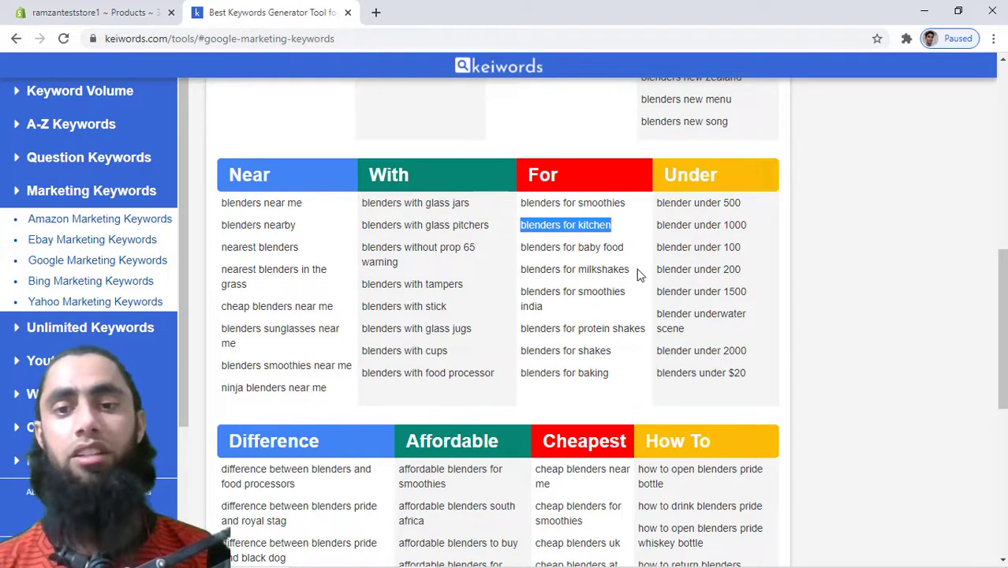
pyautogui.moveTo(636, 269); pyautogui.dragTo(521, 269)
pyautogui.hotkey('ctrl', 'c')
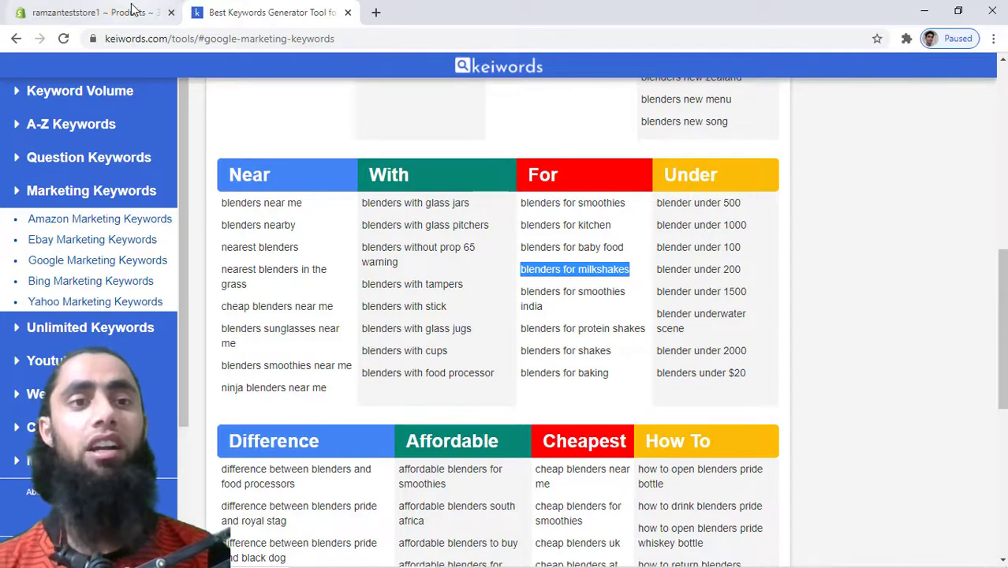
pyautogui.click(95, 12)
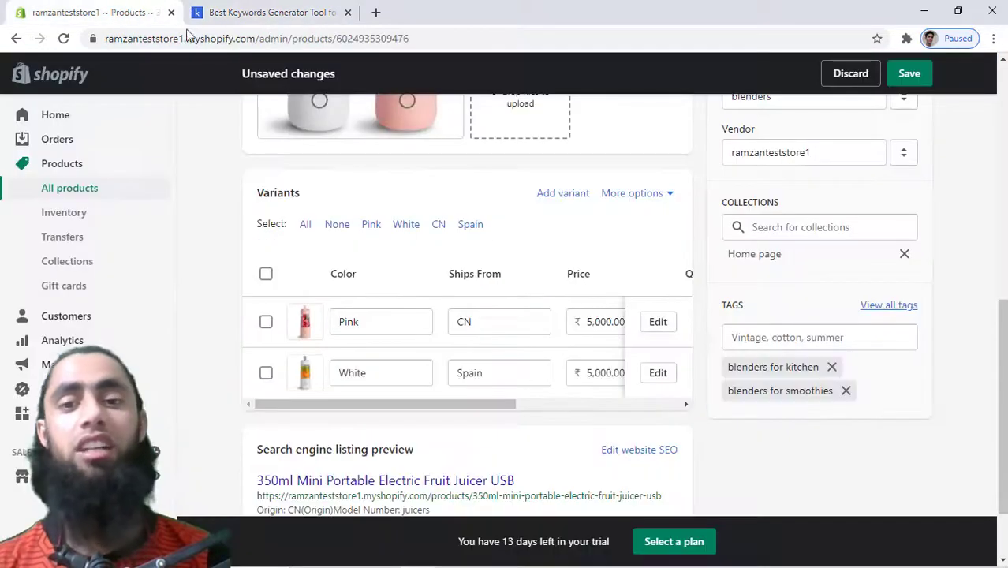
pyautogui.click(844, 340)
pyautogui.hotkey('ctrl', 'v')
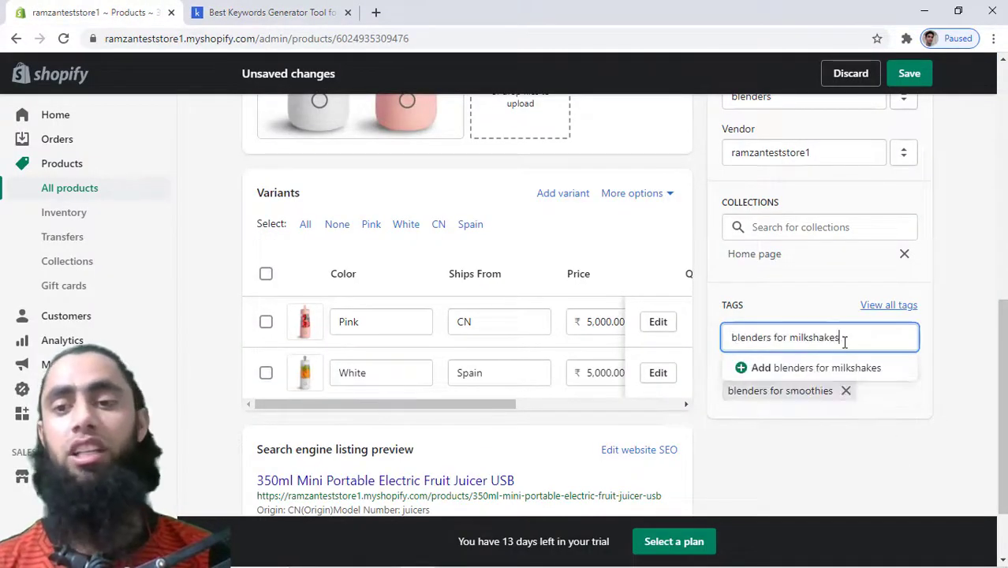
pyautogui.click(818, 369)
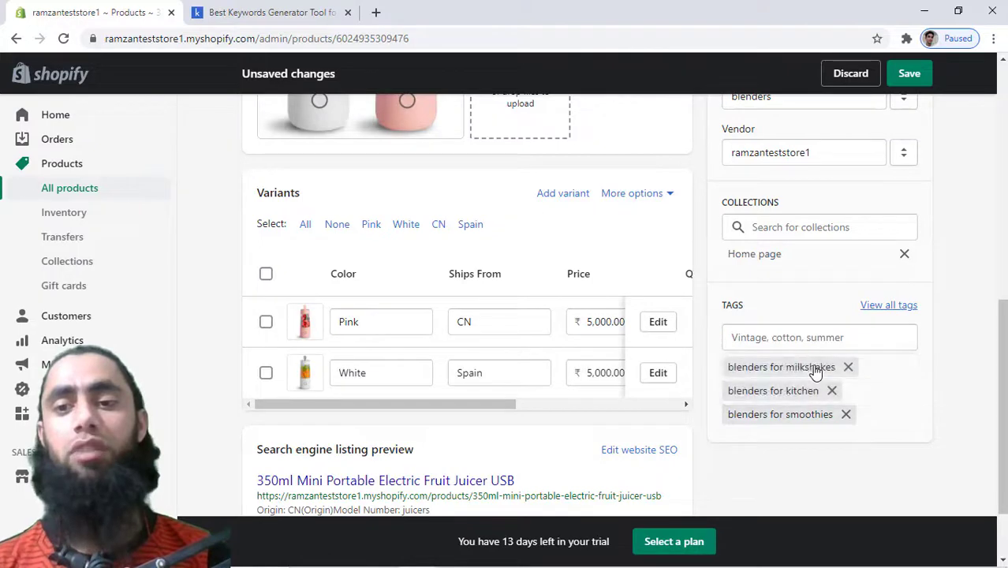
# - Copy the keyword "blenders for baking" from the keiwords.com For group and add it as a tag on the Shopify product
pyautogui.click(282, 22)
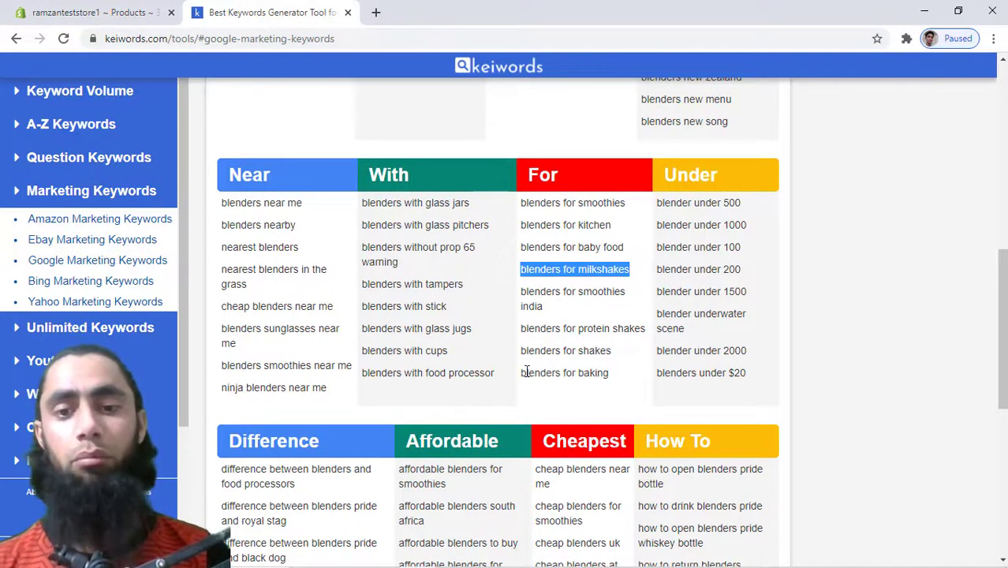
pyautogui.moveTo(522, 372); pyautogui.dragTo(609, 373)
pyautogui.hotkey('ctrl', 'c')
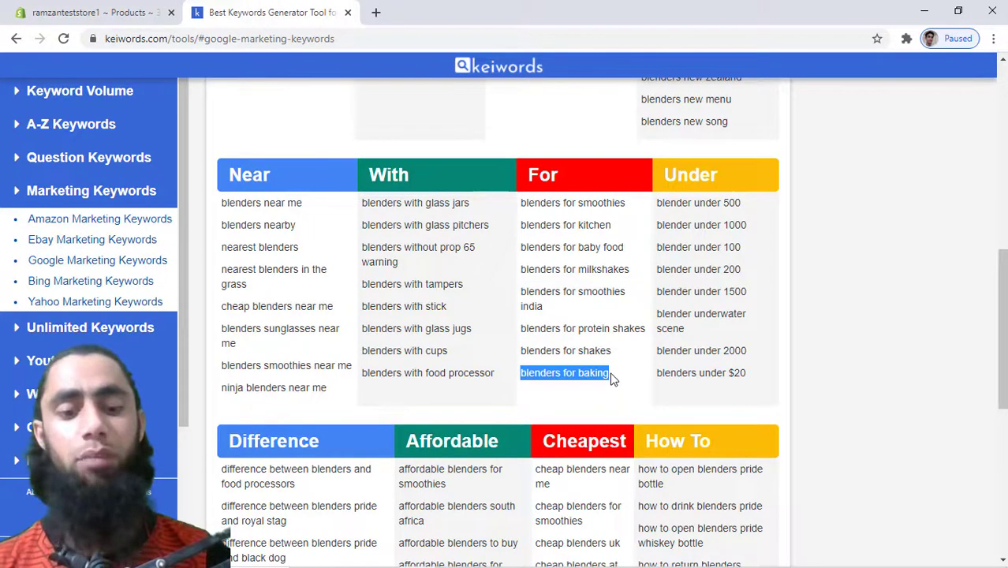
pyautogui.click(136, 9)
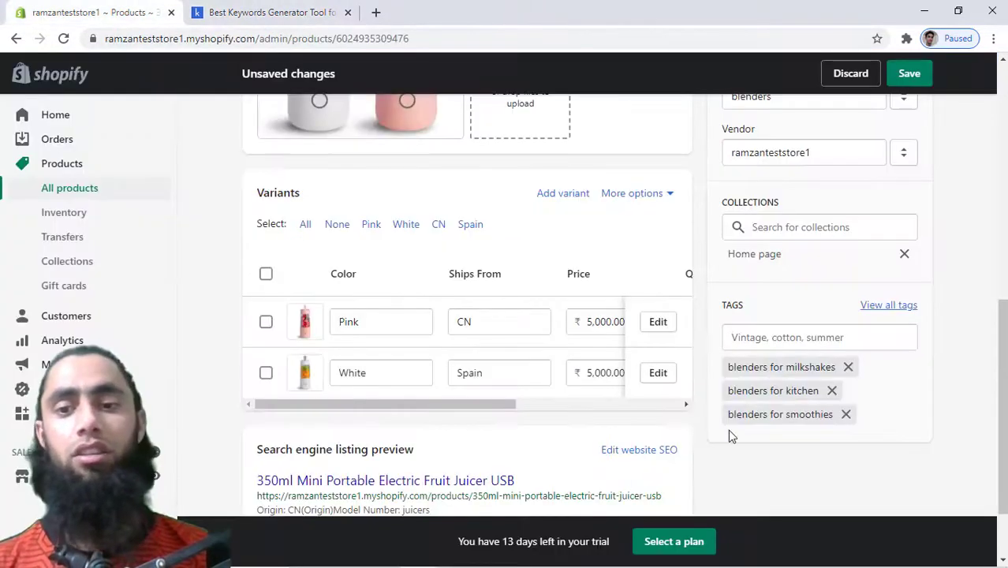
pyautogui.click(852, 326)
pyautogui.hotkey('ctrl', 'v')
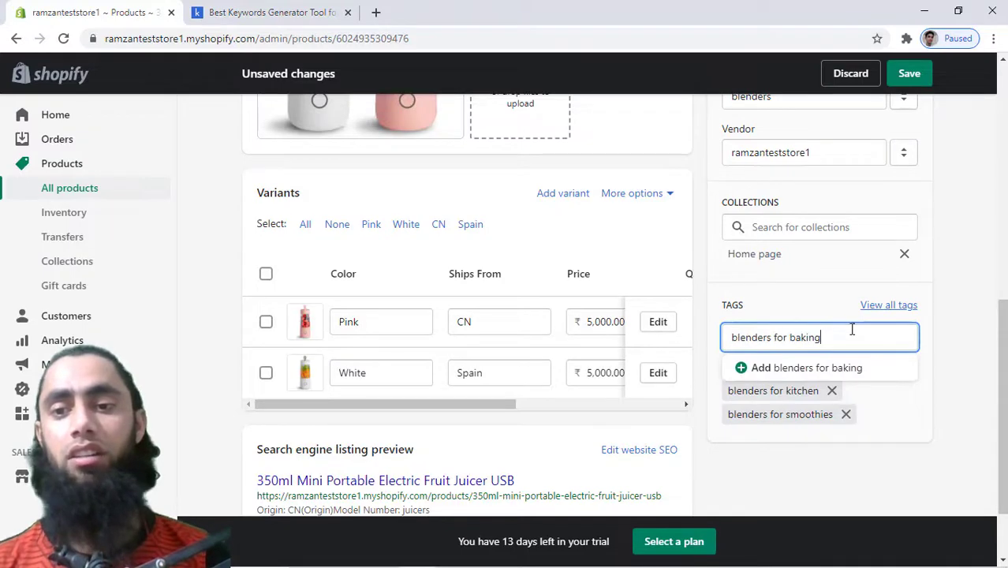
pyautogui.click(827, 369)
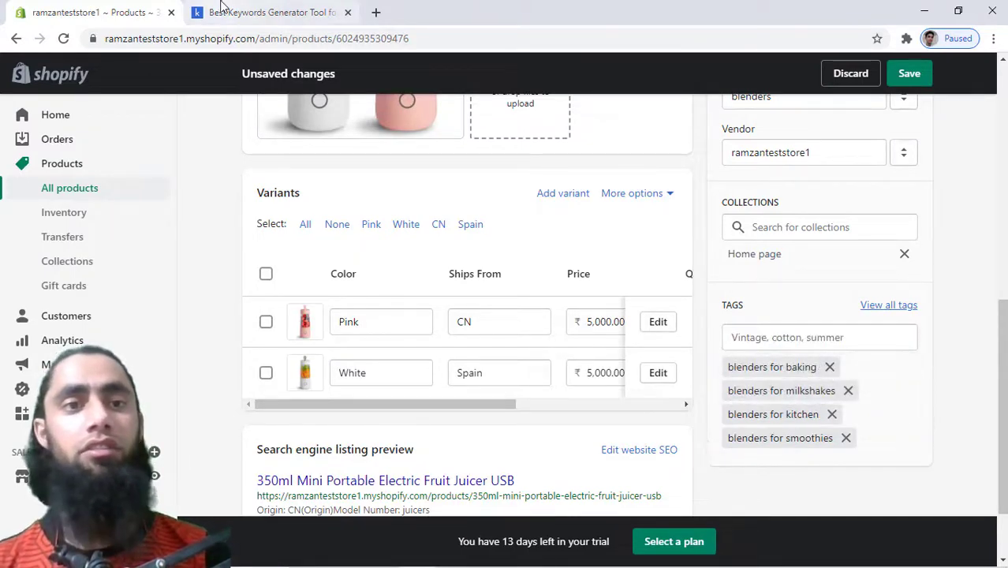
# - Copy the keyword "blenders american mustard" from the keiwords.com Must group and add it as a tag on the Shopify product
pyautogui.click(226, 10)
pyautogui.scroll(-4, 663, 417)
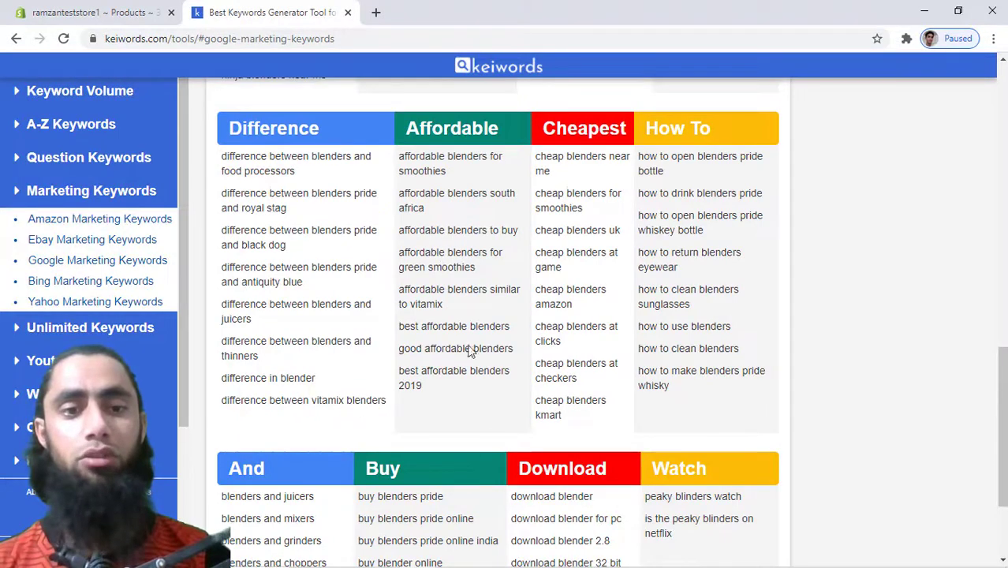
pyautogui.scroll(-2, 465, 371)
pyautogui.scroll(8, 467, 371)
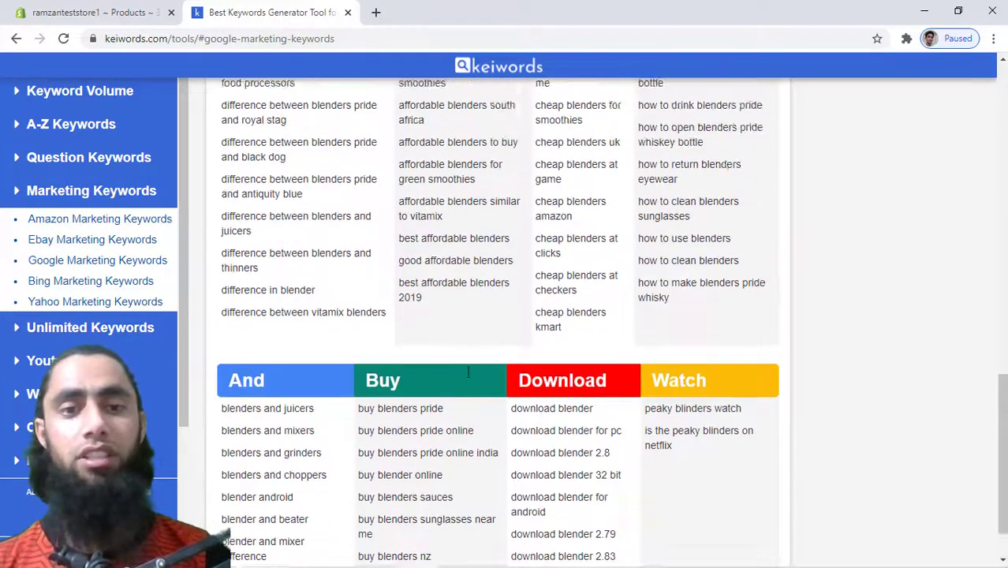
pyautogui.scroll(4, 467, 371)
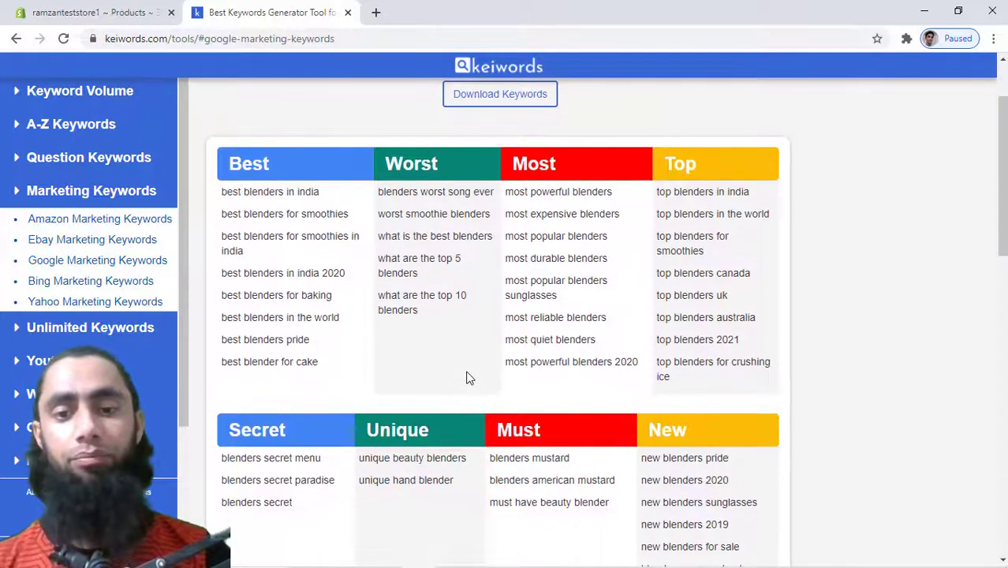
pyautogui.tripleClick(602, 483)
pyautogui.hotkey('ctrl', 'c')
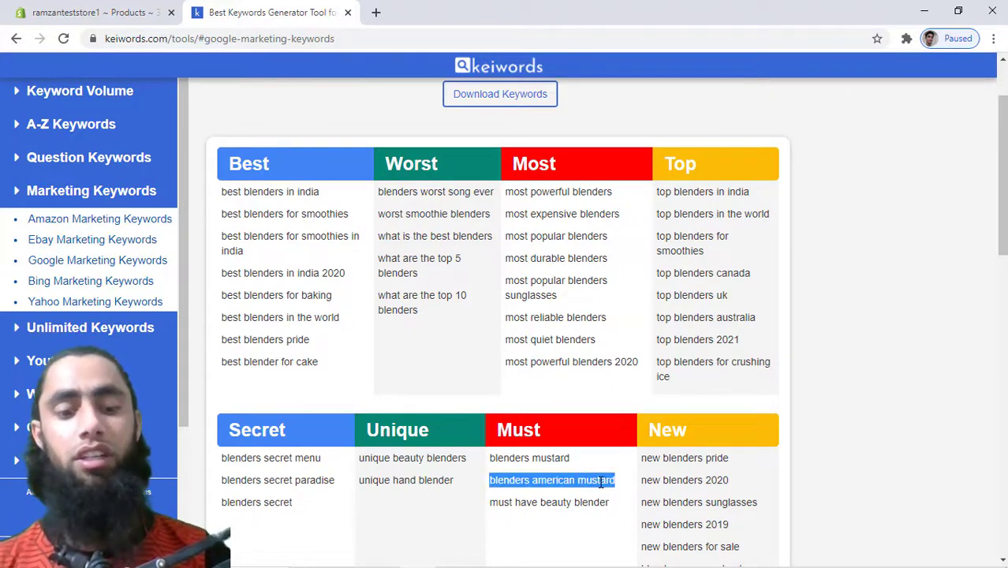
pyautogui.click(49, 11)
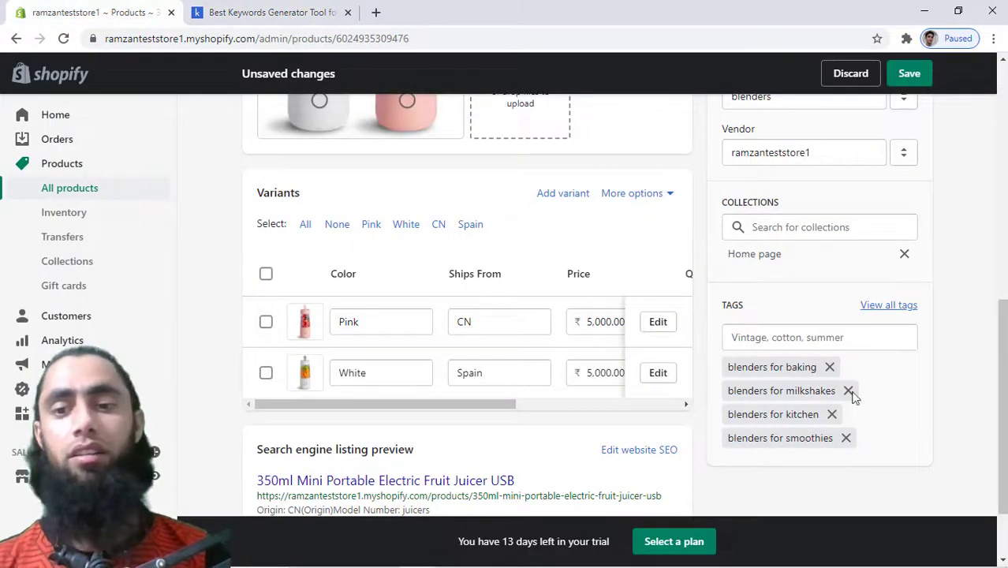
pyautogui.click(900, 334)
pyautogui.hotkey('ctrl', 'v')
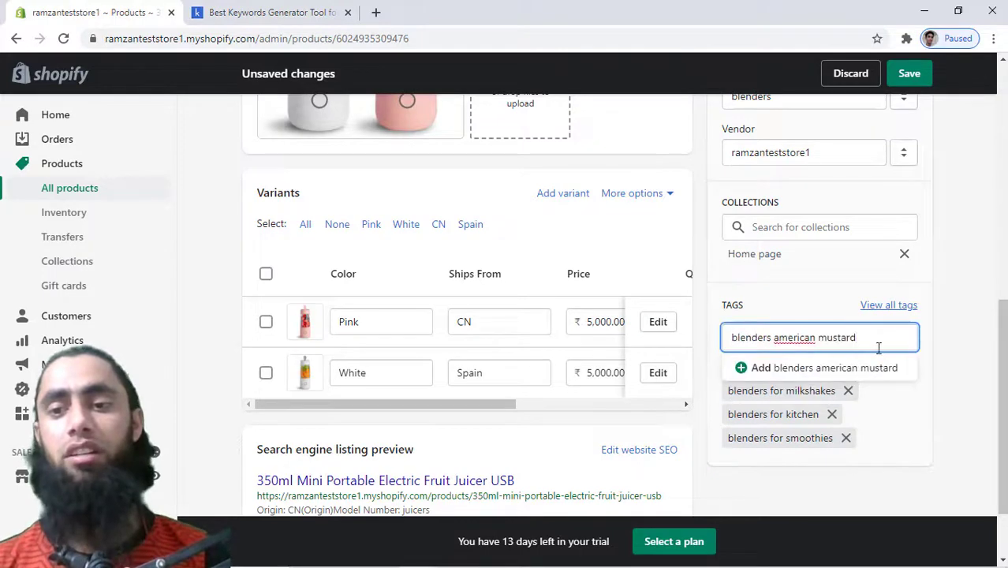
pyautogui.click(856, 370)
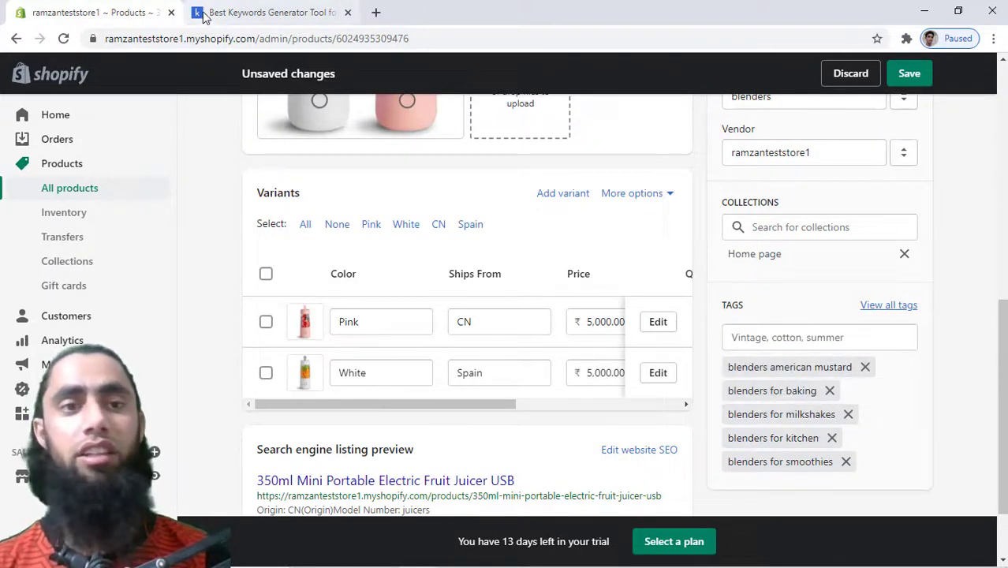
# - Copy the keyword "best blender for cake" from the keiwords.com Best group and add it as a tag on the Shopify product
pyautogui.click(204, 14)
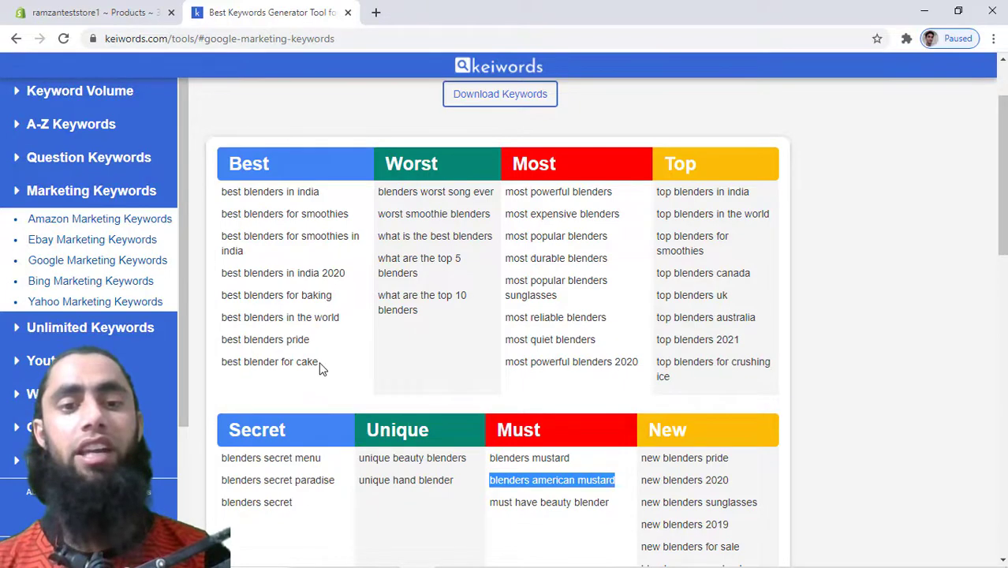
pyautogui.moveTo(321, 363); pyautogui.dragTo(223, 362)
pyautogui.hotkey('ctrl', 'c')
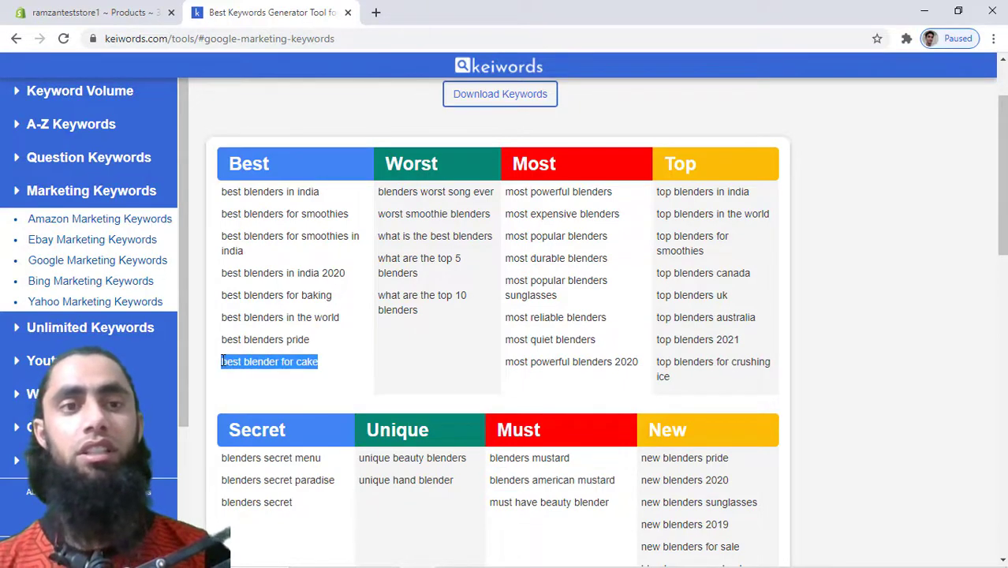
pyautogui.click(69, 10)
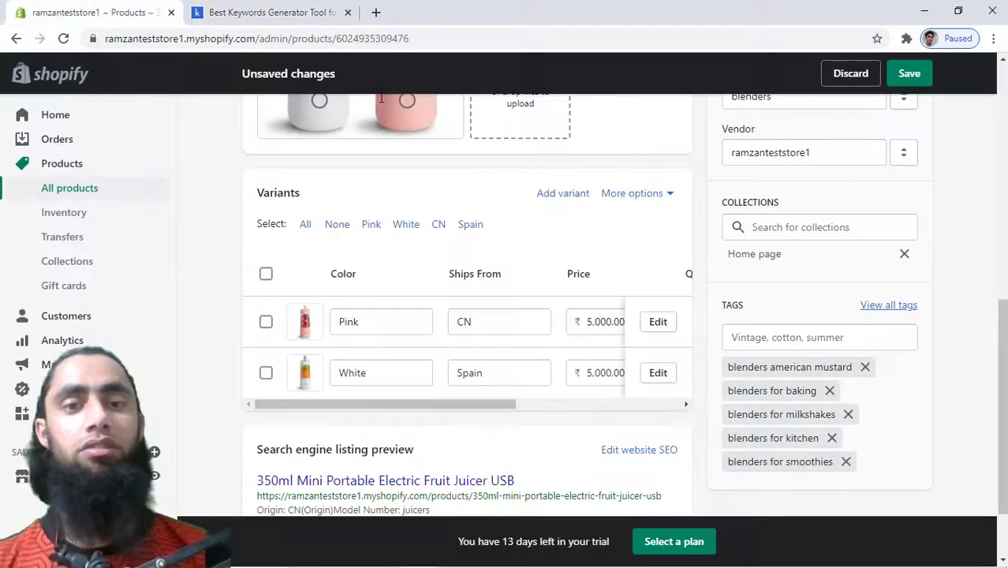
pyautogui.click(846, 338)
pyautogui.hotkey('ctrl', 'v')
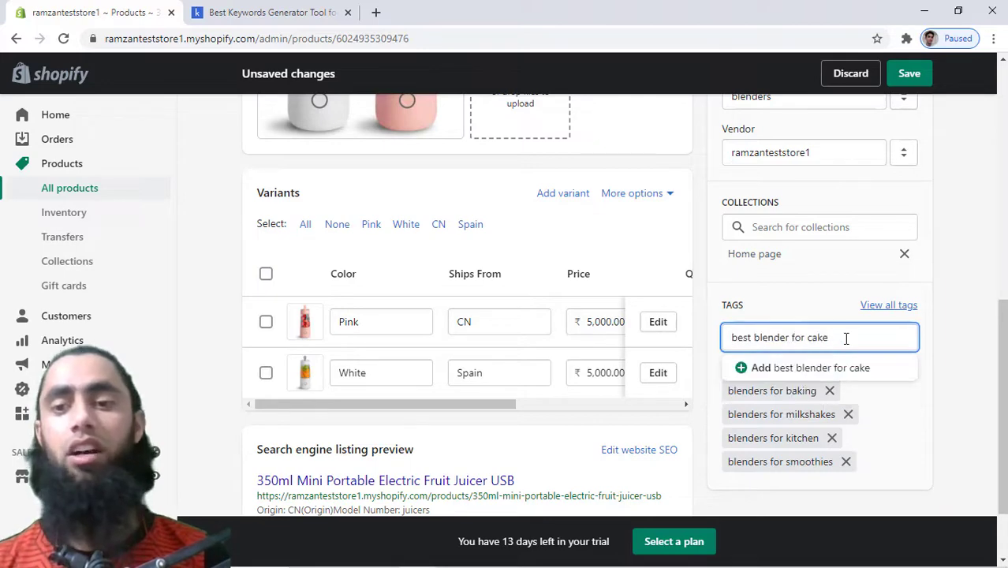
pyautogui.click(824, 368)
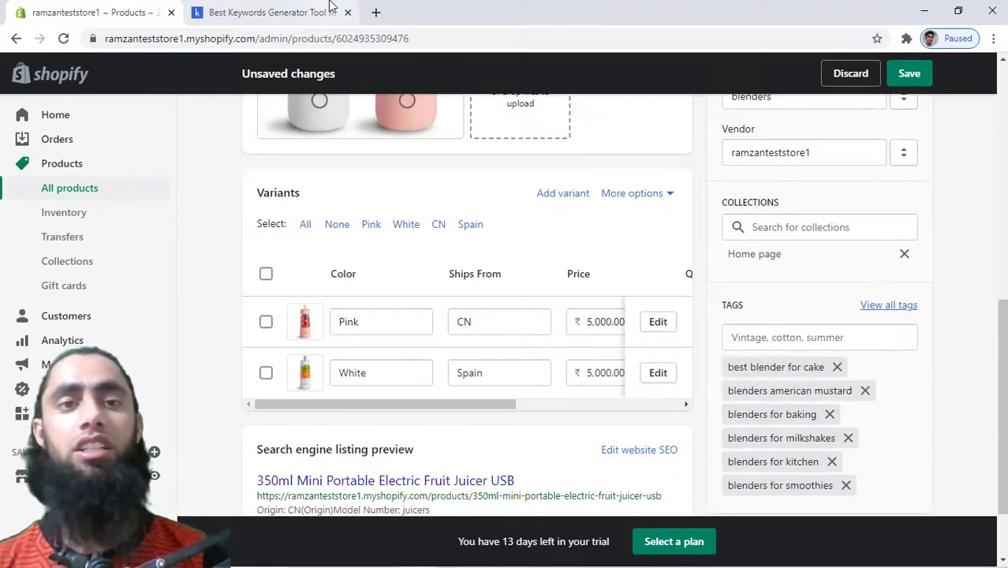
# - Copy the keyword "top blenders for crushing ice" from the keiwords.com Top group and add it as a tag on the Shopify product
pyautogui.click(268, 12)
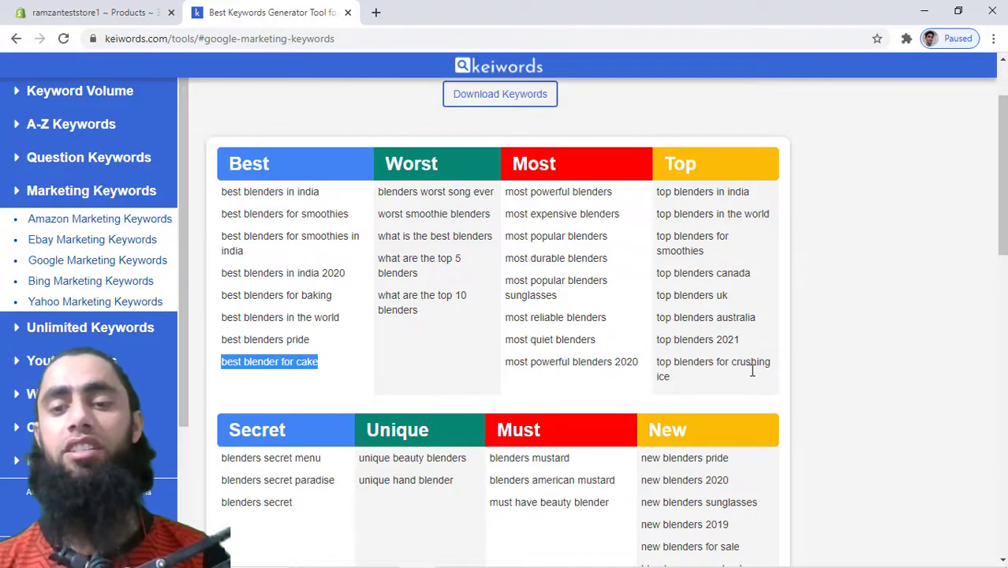
pyautogui.scroll(-1, 751, 377)
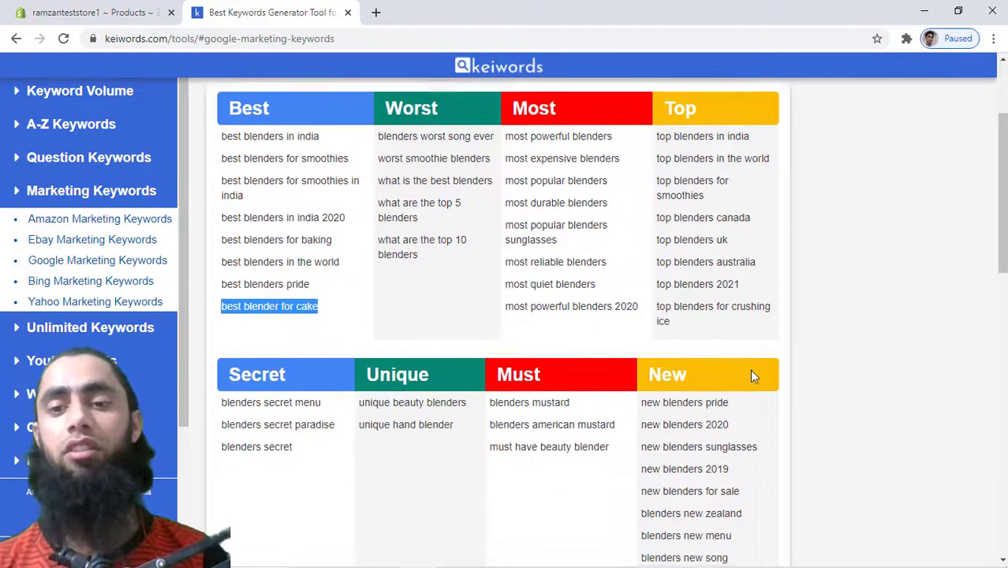
pyautogui.moveTo(681, 322); pyautogui.dragTo(659, 303)
pyautogui.hotkey('ctrl', 'c')
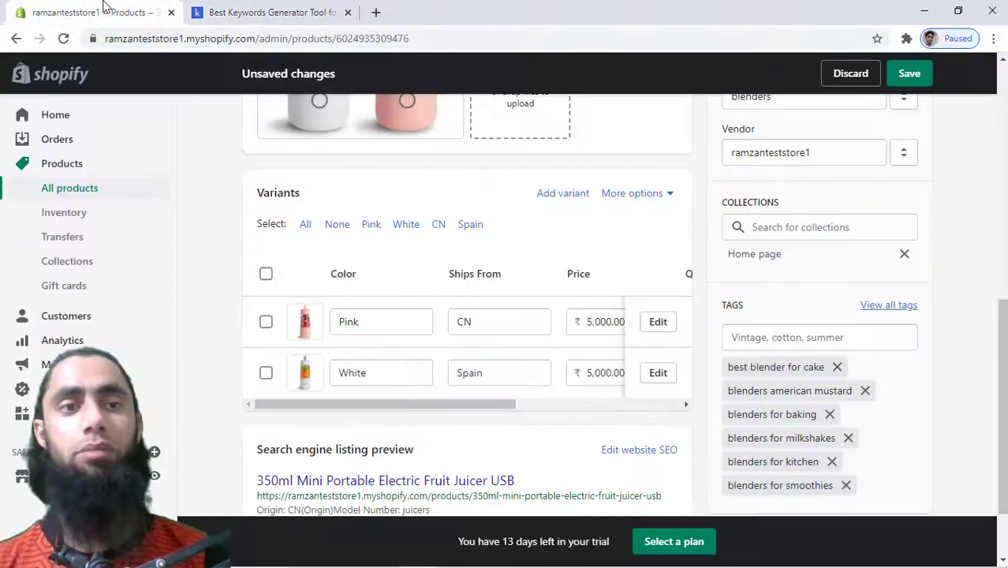
pyautogui.click(109, 9)
pyautogui.click(811, 339)
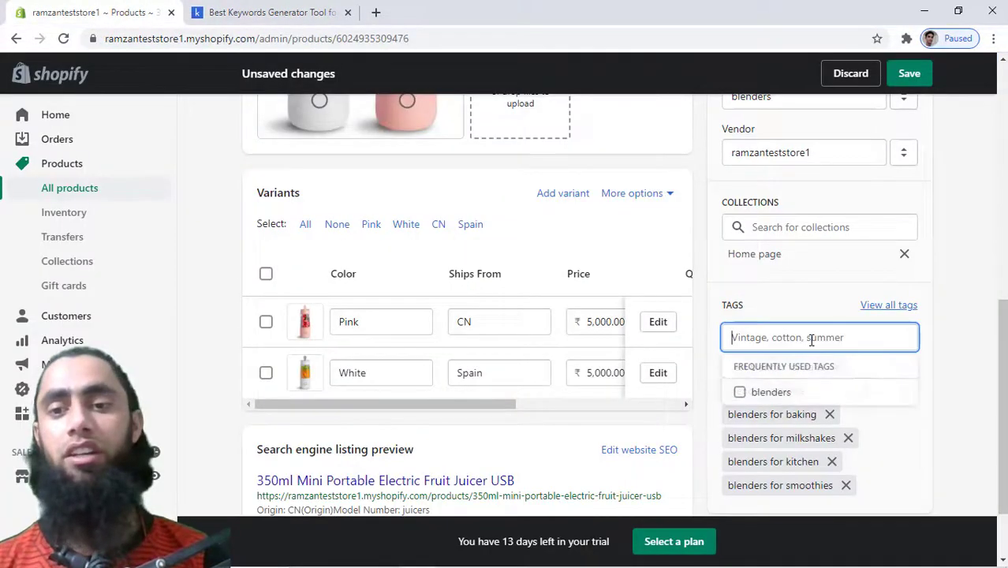
pyautogui.hotkey('ctrl', 'v')
pyautogui.click(819, 367)
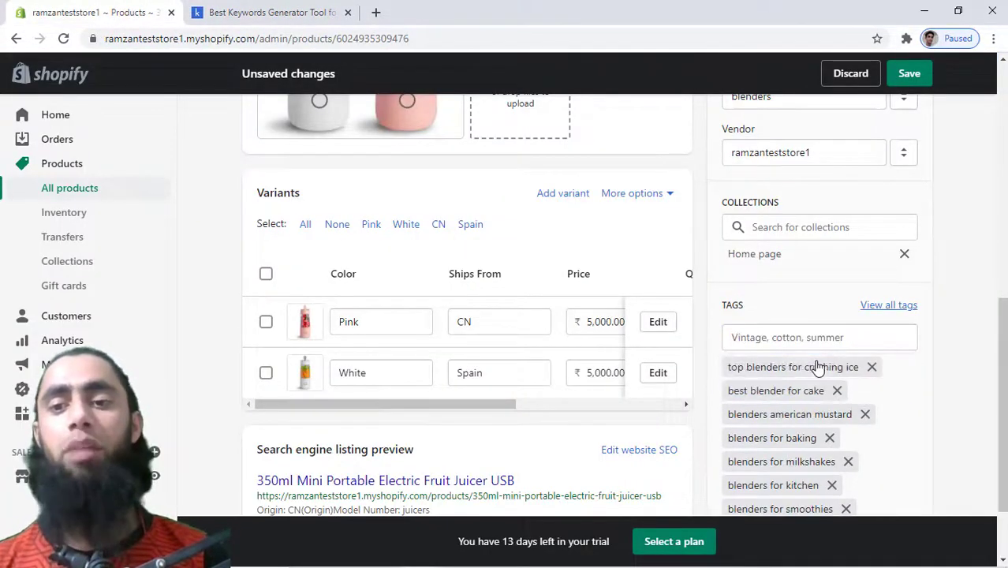
pyautogui.scroll(-2, 941, 357)
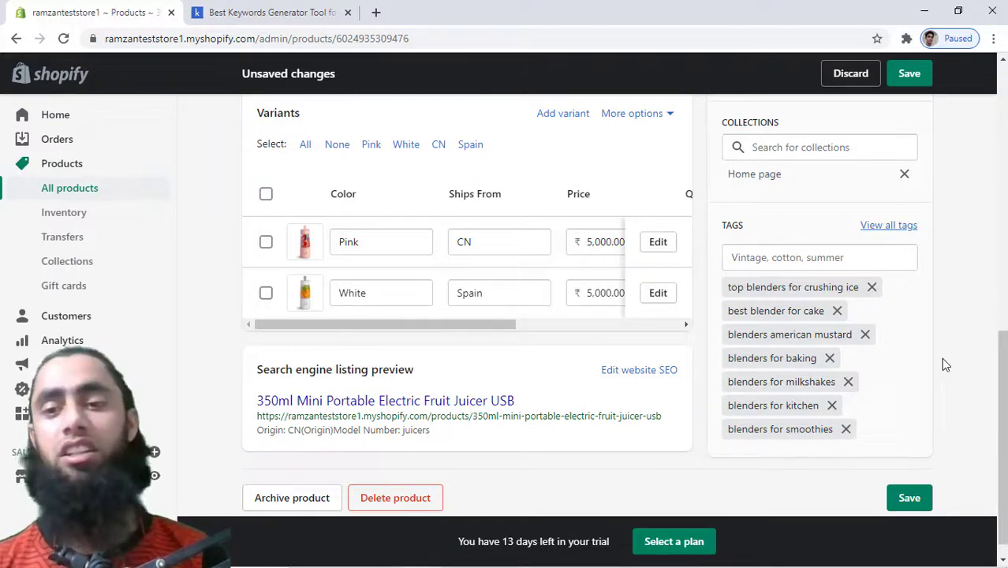
pyautogui.scroll(-1, 945, 363)
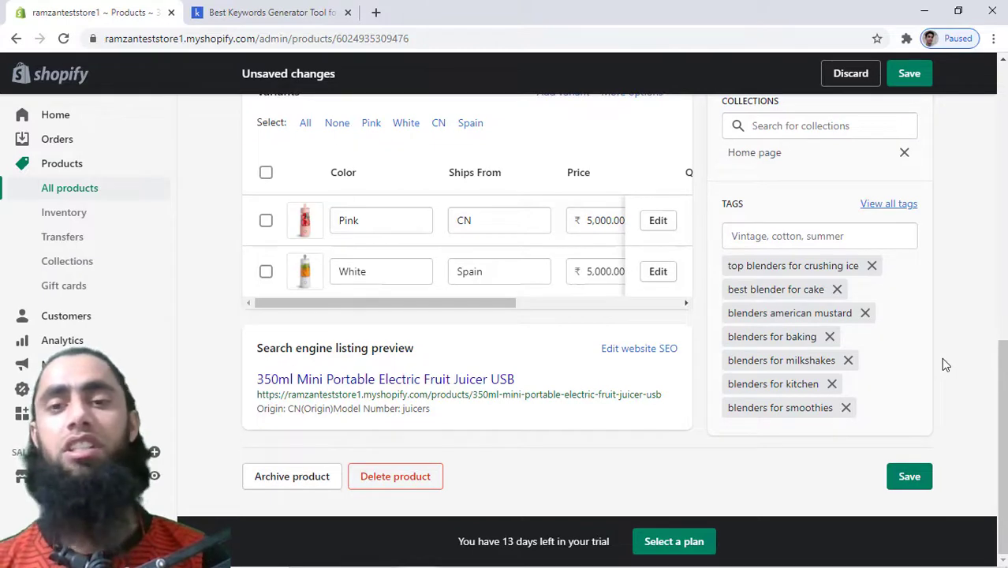
# - Download the Google marketing keyword suggestions for "blenders" from keiwords.com
pyautogui.click(276, 12)
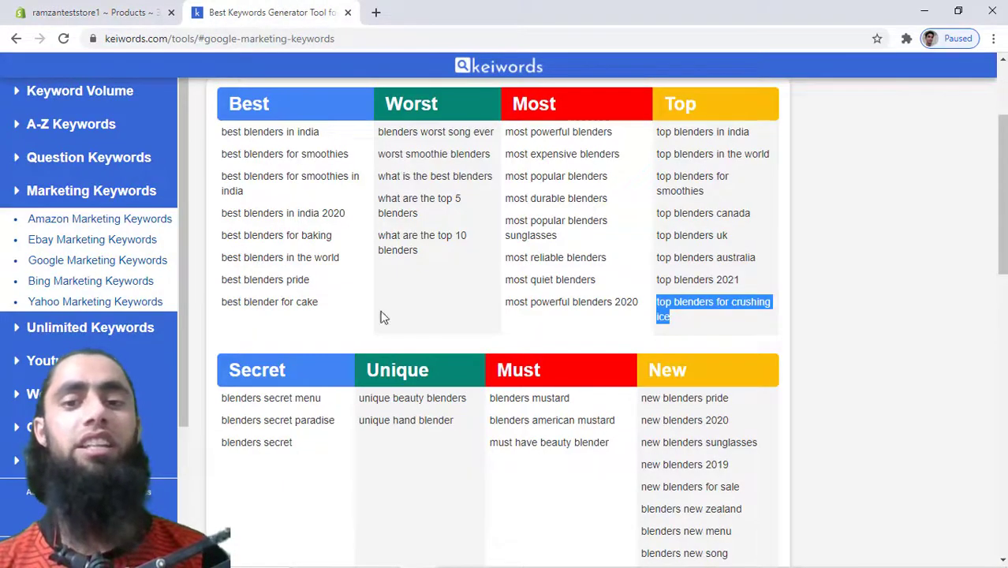
pyautogui.scroll(2, 600, 312)
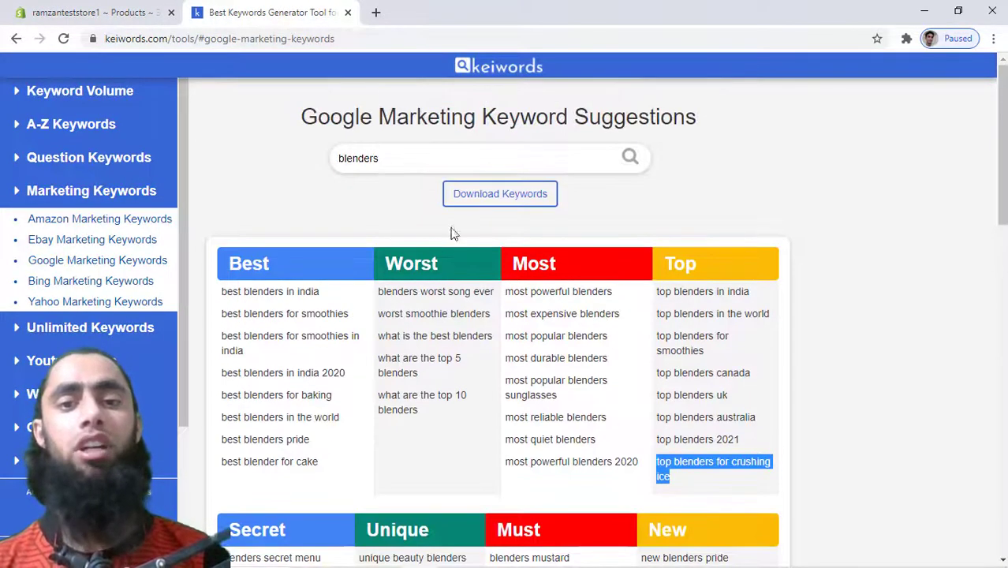
pyautogui.click(505, 204)
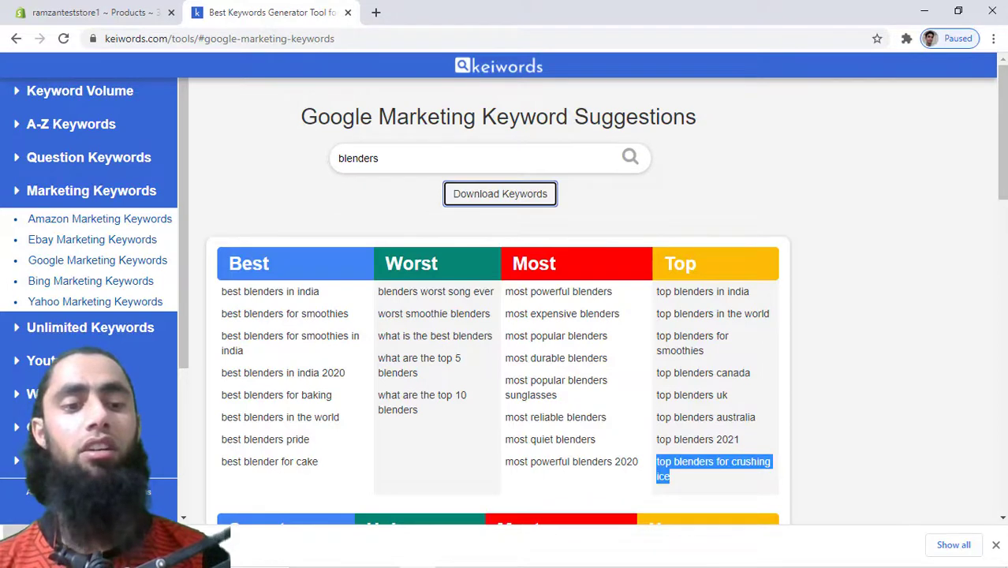
# - Open the downloaded keywords text file in Notepad, look through its keyword list and close it
pyautogui.click(94, 544)
pyautogui.scroll(-5, 191, 252)
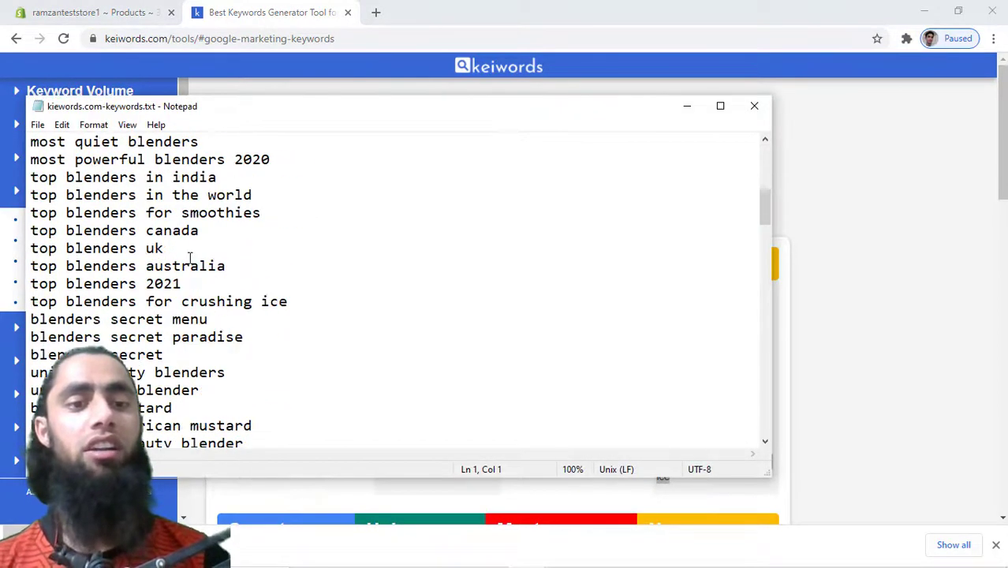
pyautogui.scroll(5, 190, 253)
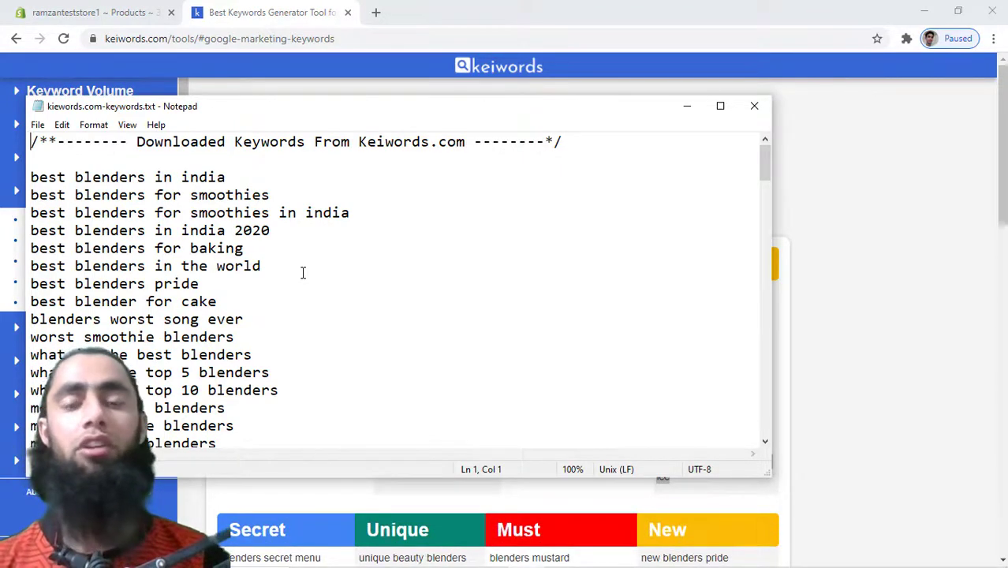
pyautogui.scroll(-10, 304, 261)
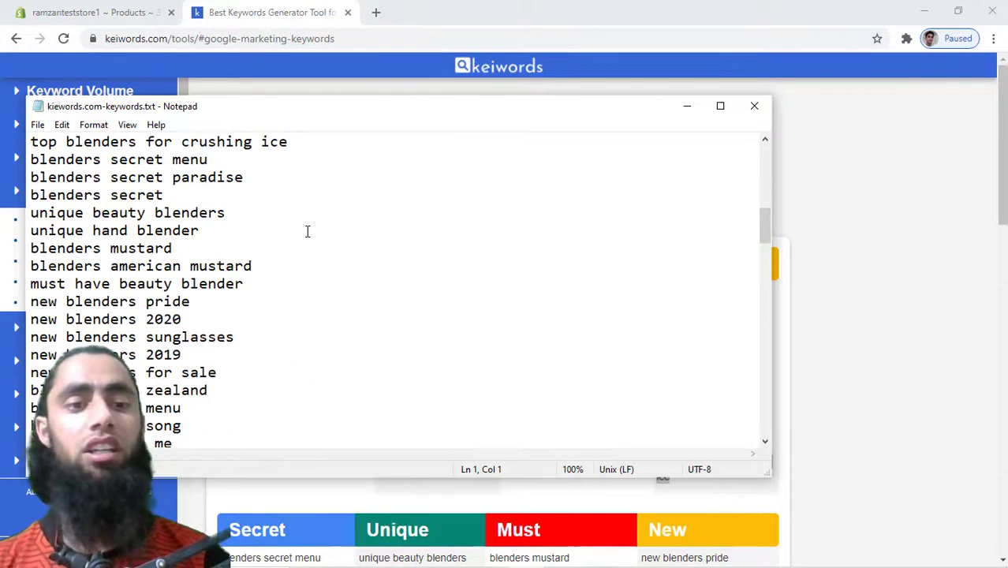
pyautogui.moveTo(243, 142); pyautogui.dragTo(207, 136)
pyautogui.scroll(-15, 282, 288)
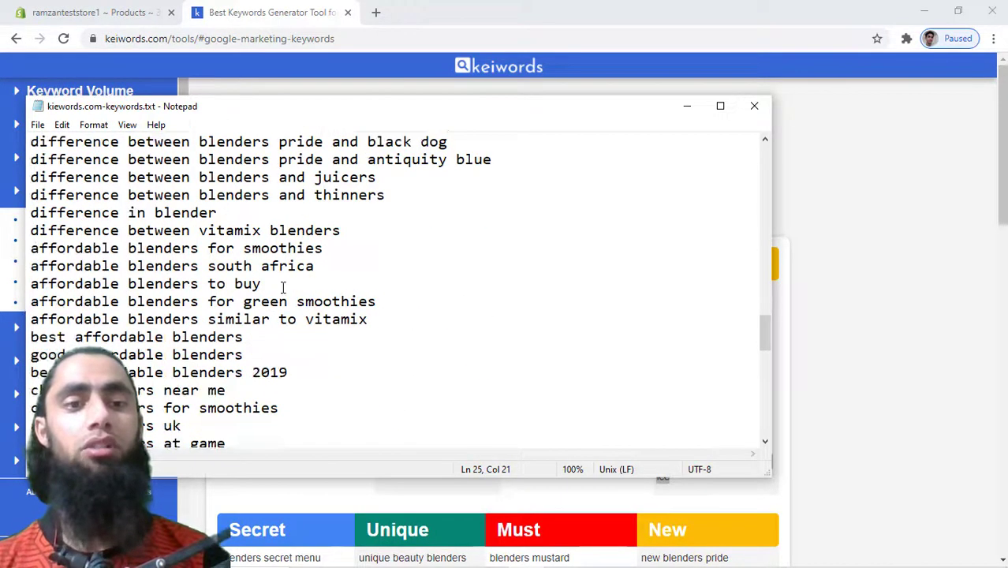
pyautogui.scroll(-10, 282, 288)
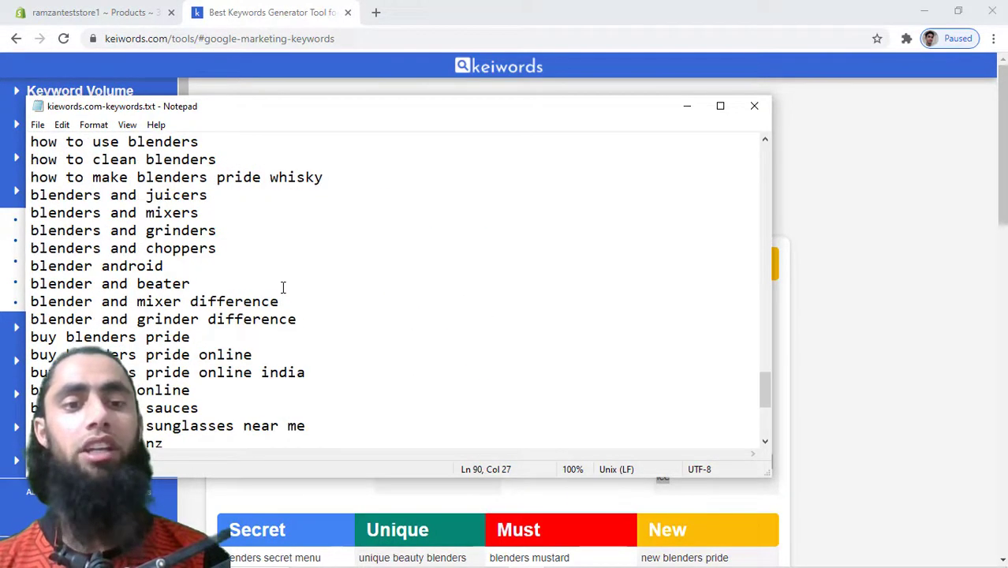
pyautogui.click(754, 106)
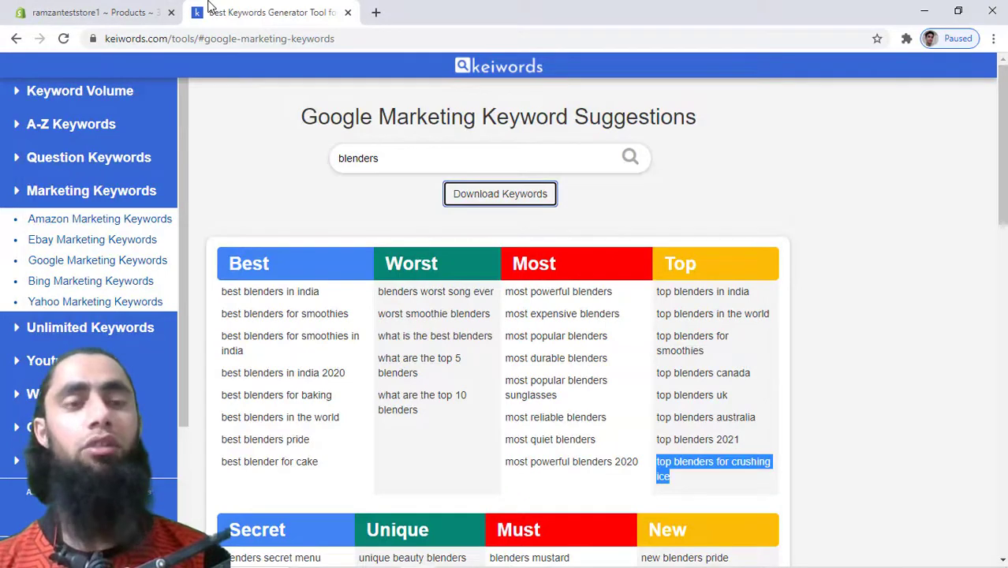
# - Return to the Shopify juicer product and save its changes
pyautogui.click(101, 11)
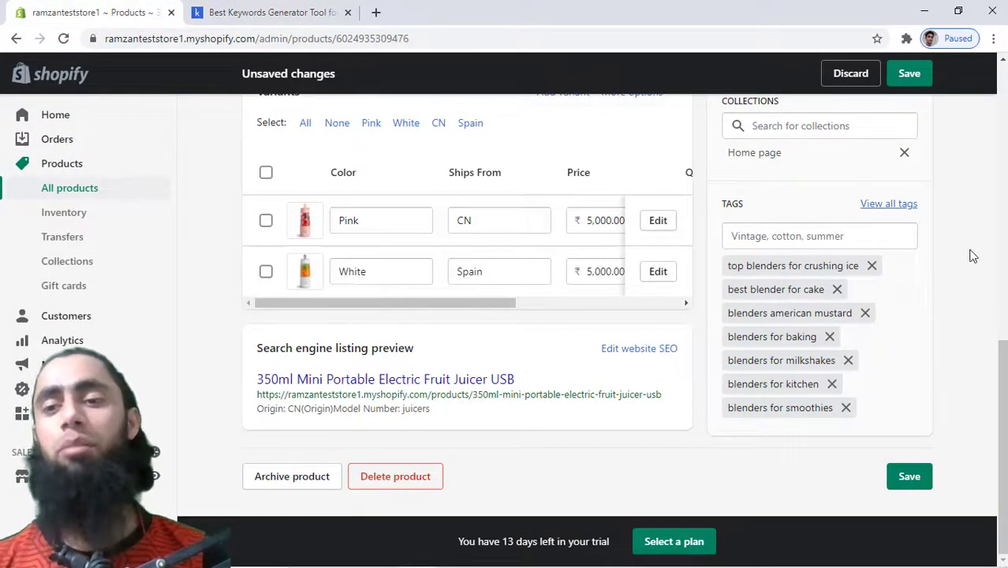
pyautogui.scroll(2, 953, 260)
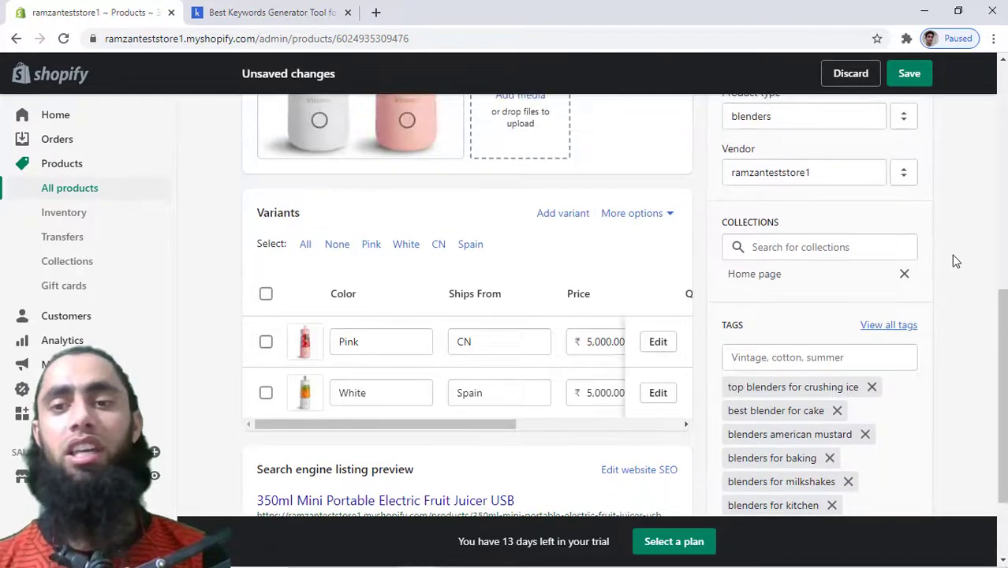
pyautogui.scroll(8, 953, 258)
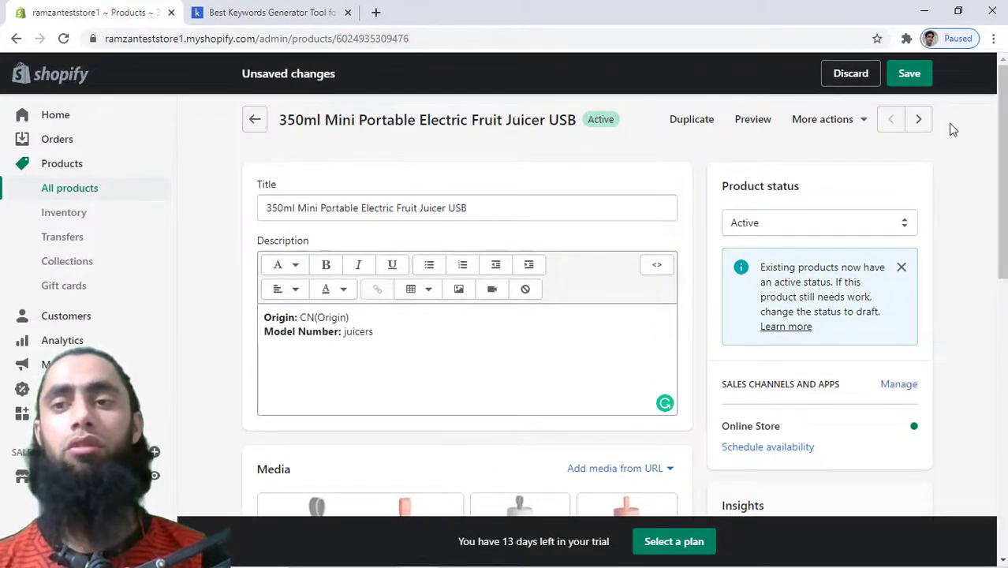
pyautogui.click(911, 74)
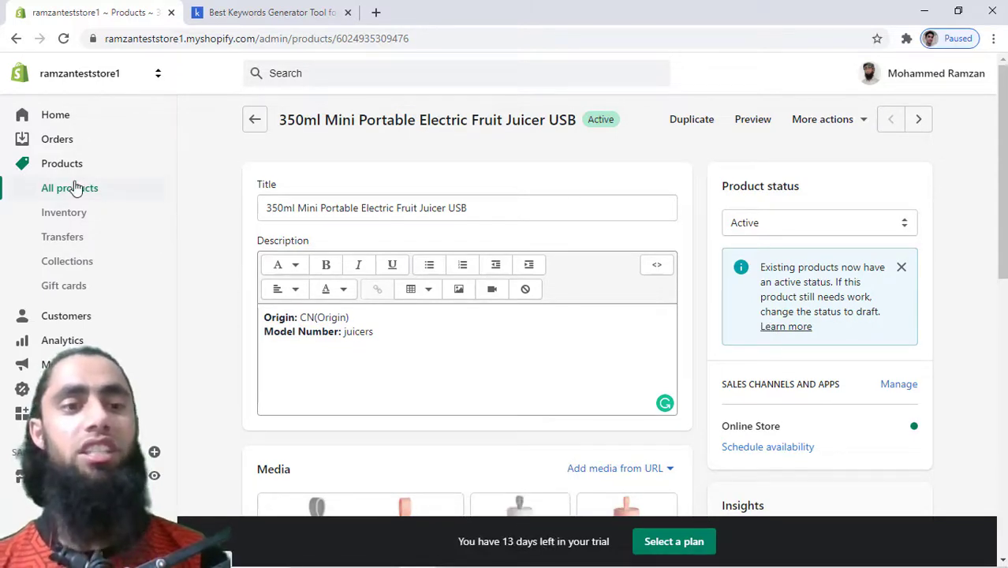
# - Open the "Milk Frother Handheld Foamer Coffee Maker Egg" product from the list of all products
pyautogui.click(76, 187)
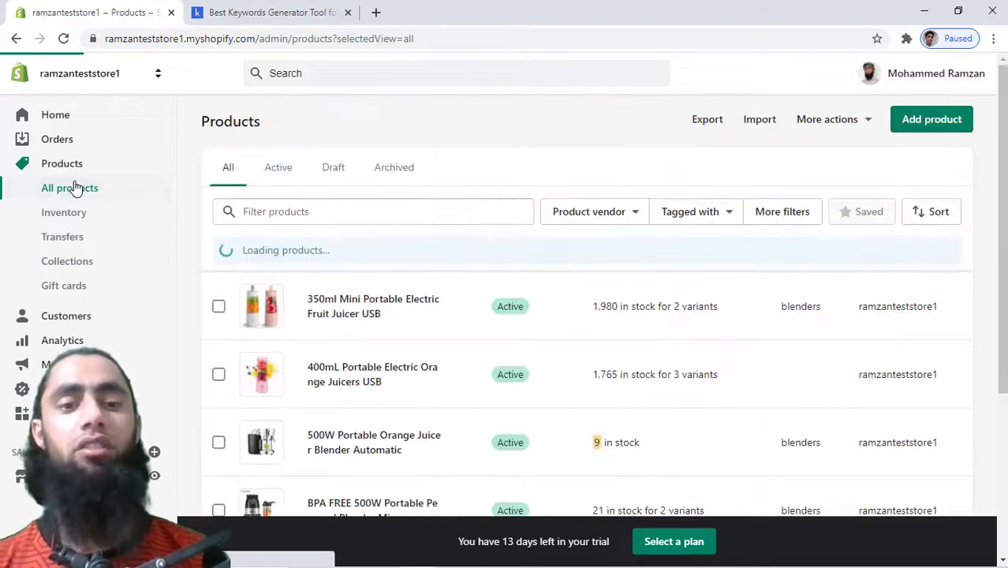
pyautogui.scroll(-3, 488, 420)
pyautogui.scroll(-1, 489, 423)
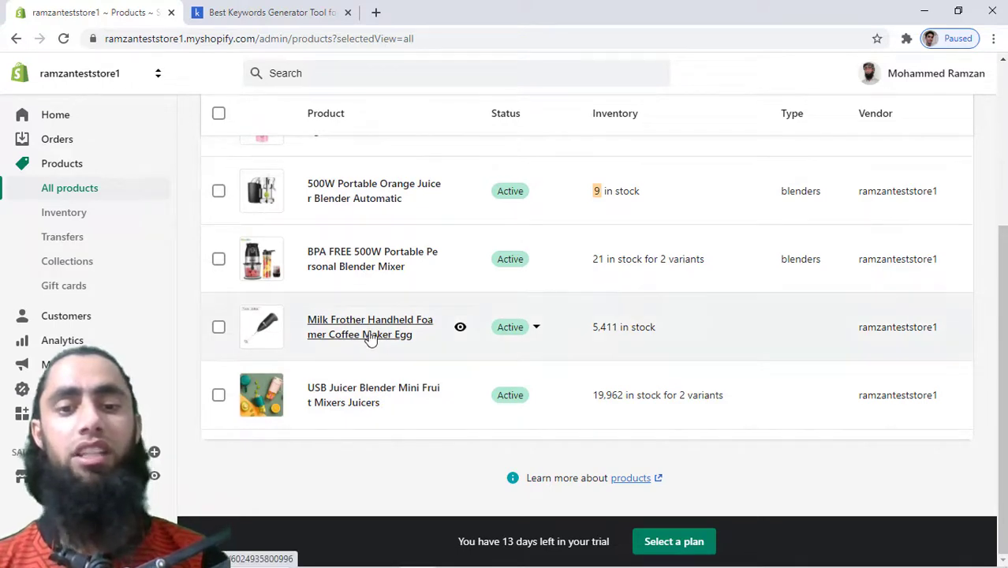
pyautogui.click(369, 336)
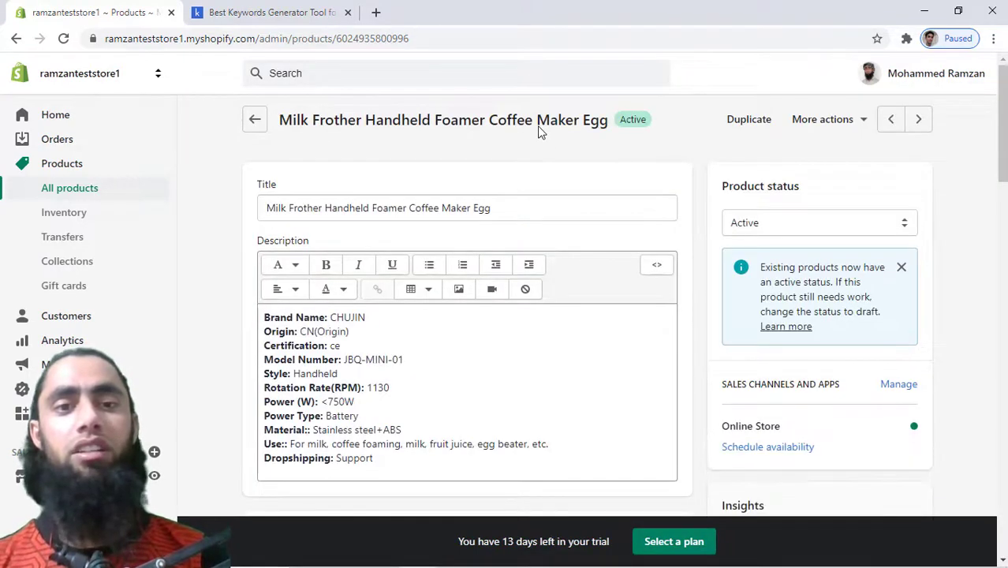
# - Search the Google marketing keyword suggestions on keiwords.com for "coffee maker"
pyautogui.click(251, 8)
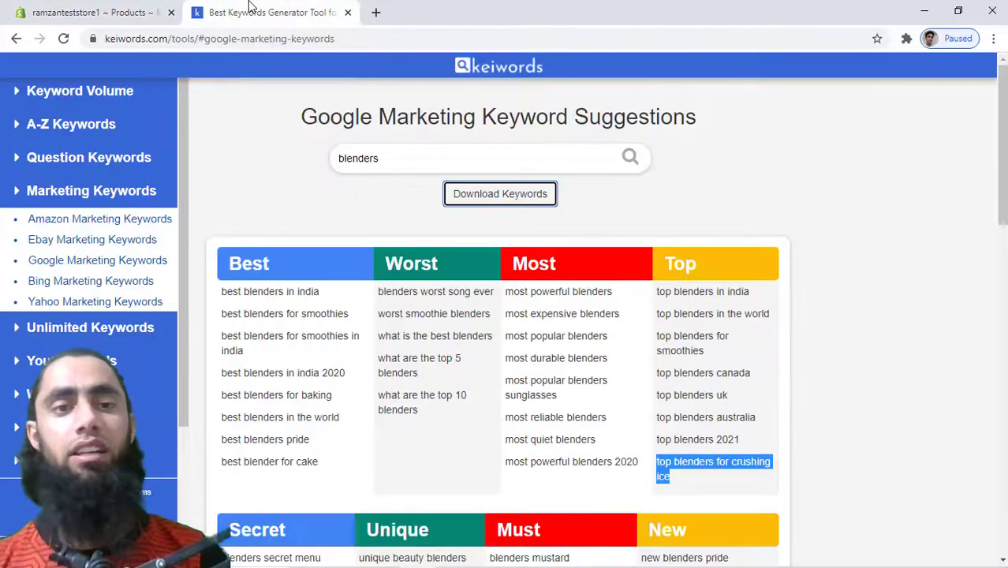
pyautogui.click(407, 163)
pyautogui.moveTo(407, 164); pyautogui.dragTo(304, 164)
pyautogui.write('c')
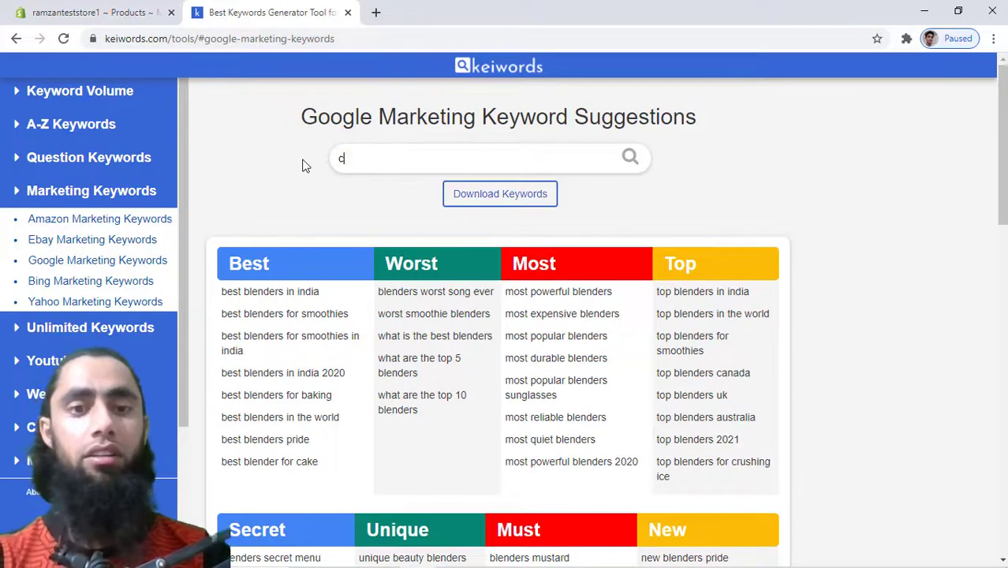
pyautogui.write('ofee')
pyautogui.hotkey('ctrl', 'a')
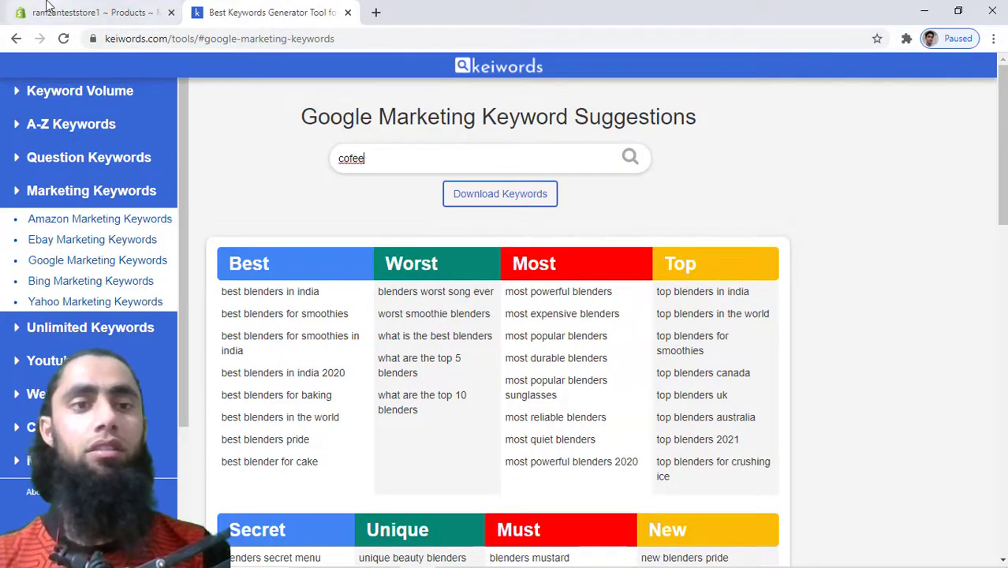
pyautogui.click(47, 7)
pyautogui.click(229, 9)
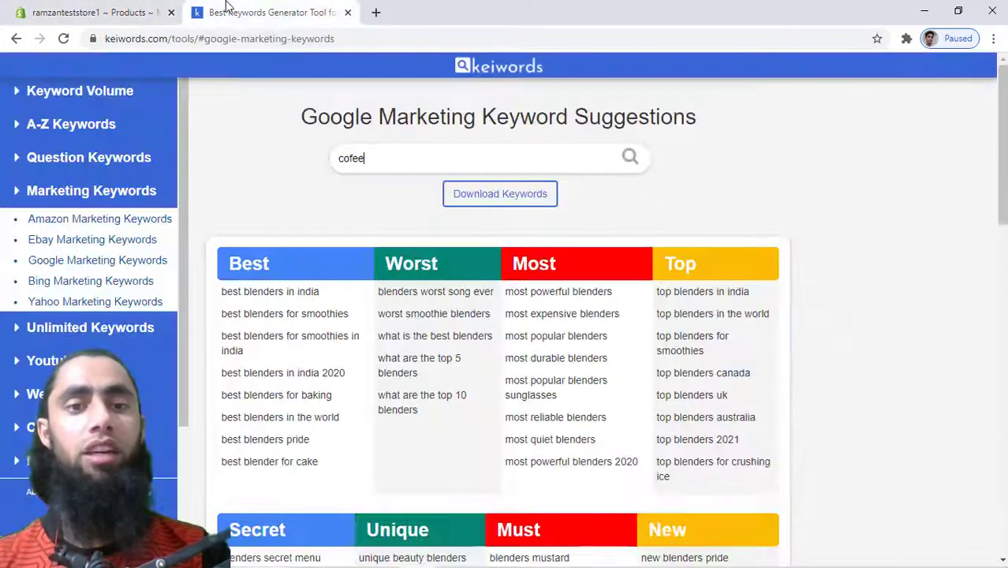
pyautogui.write('fee maker')
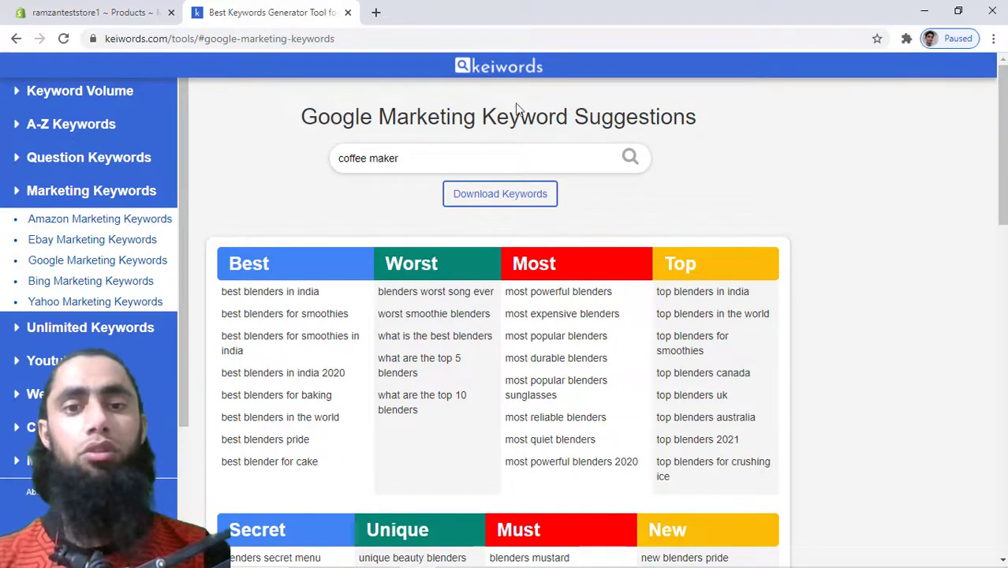
pyautogui.click(631, 158)
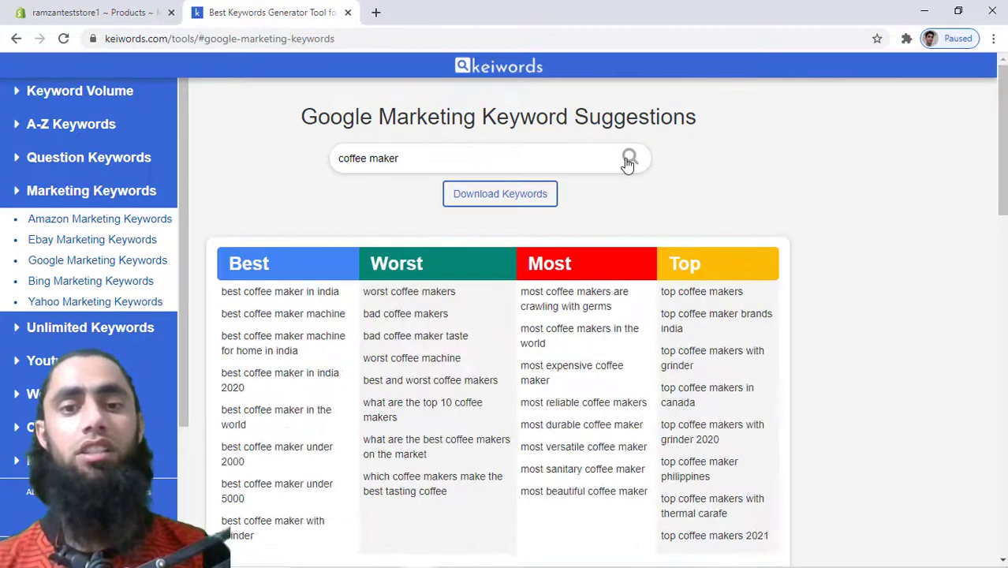
# - Copy the keyword "coffee maker for home" from the Google suggestions and add it as a tag on the Shopify milk frother product
pyautogui.scroll(-2, 572, 396)
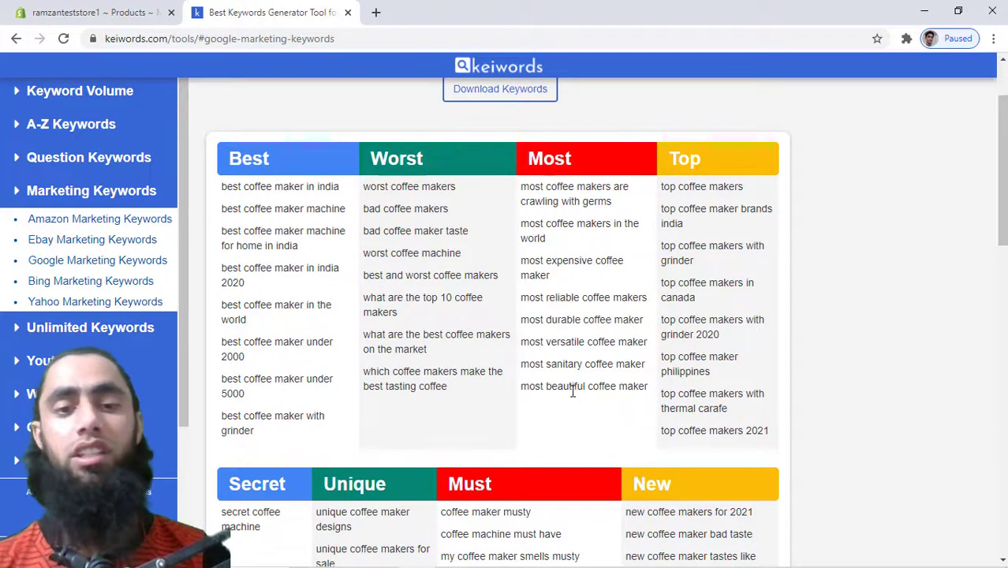
pyautogui.scroll(-4, 572, 397)
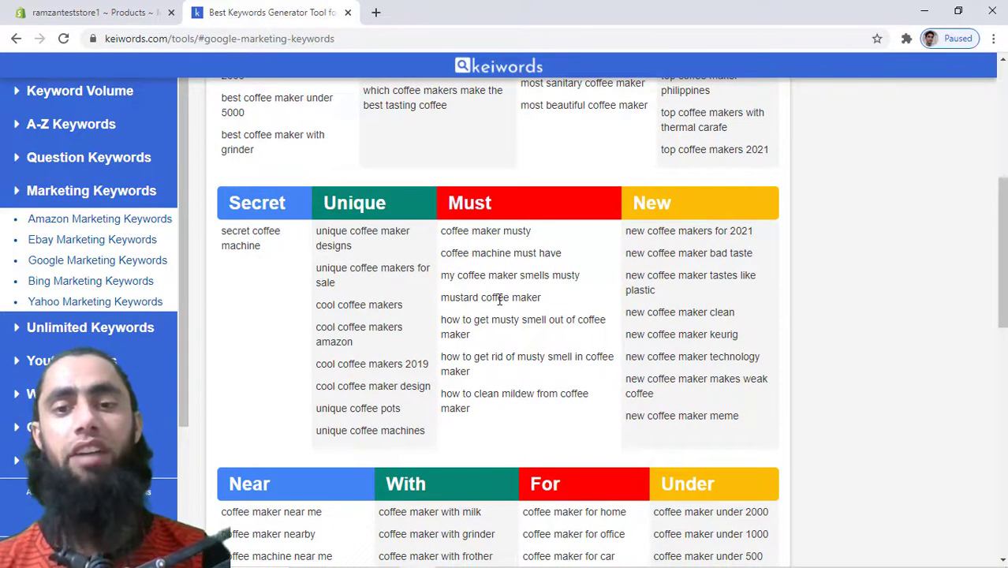
pyautogui.scroll(-3, 713, 293)
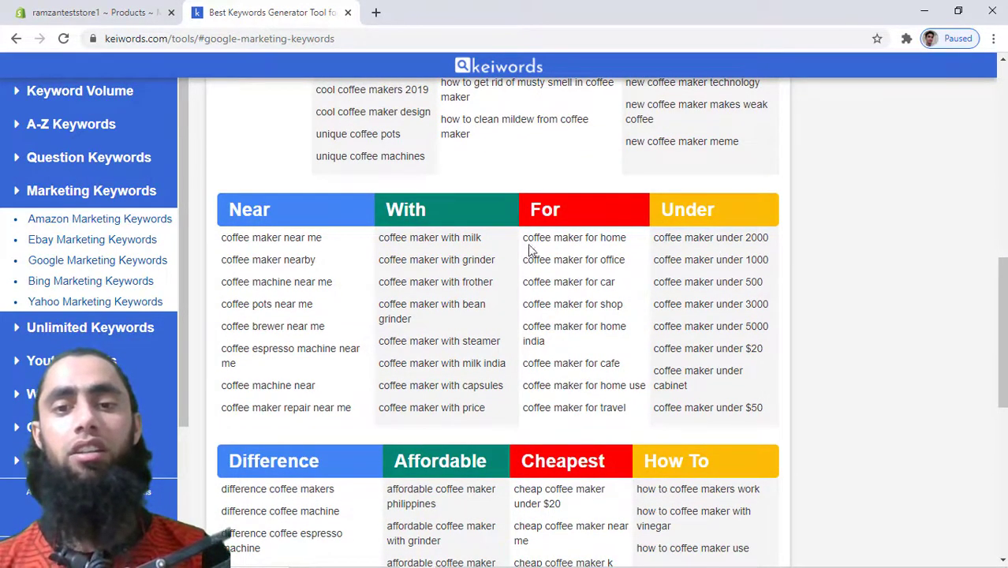
pyautogui.moveTo(524, 238); pyautogui.dragTo(627, 236)
pyautogui.hotkey('ctrl', 'c')
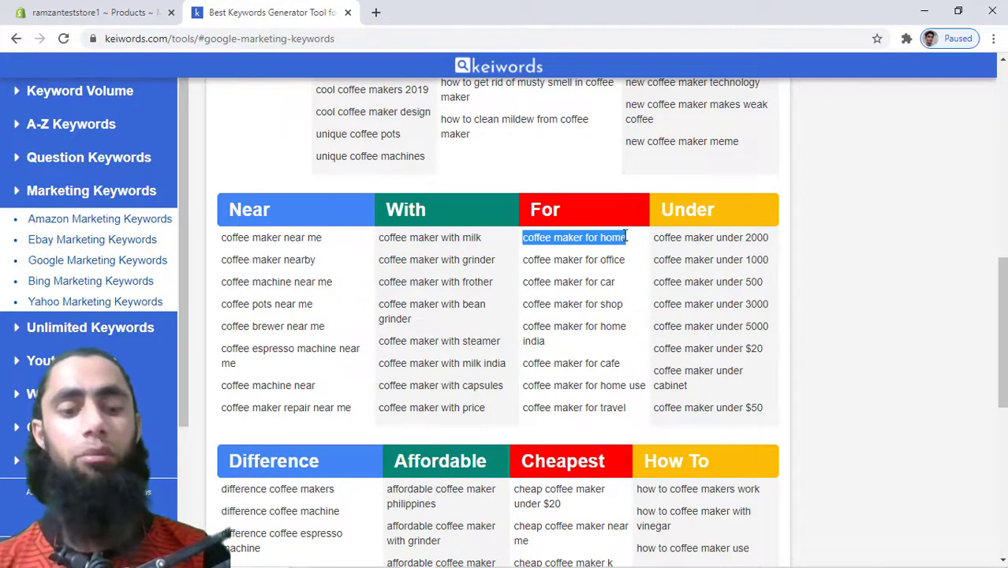
pyautogui.click(98, 12)
pyautogui.scroll(-5, 803, 361)
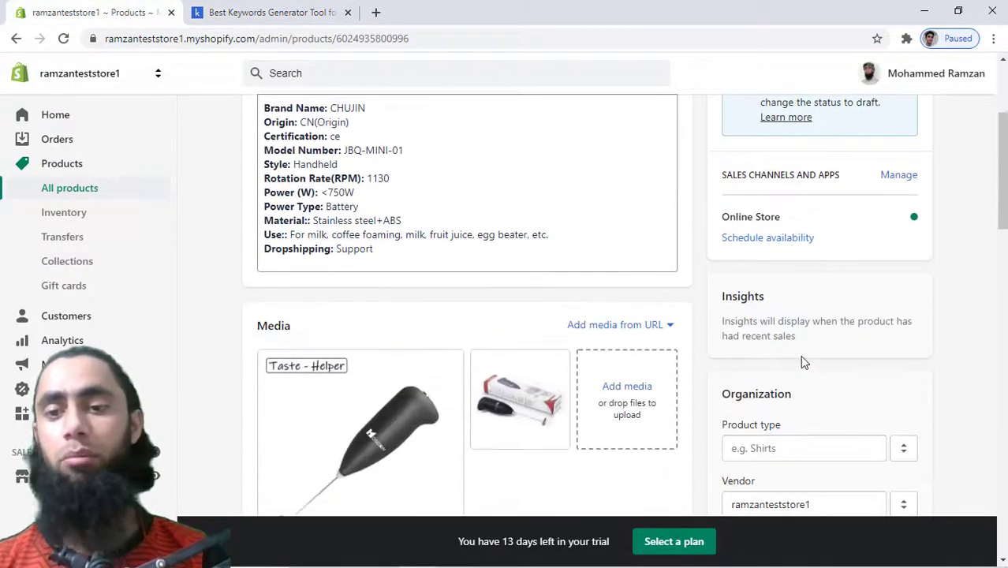
pyautogui.scroll(-3, 803, 361)
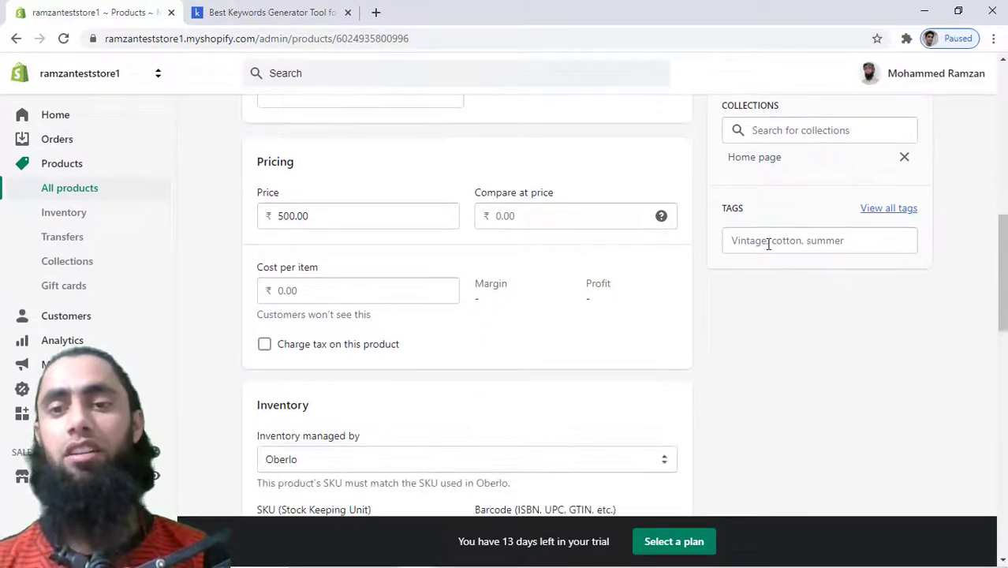
pyautogui.click(768, 241)
pyautogui.hotkey('ctrl', 'v')
pyautogui.click(789, 271)
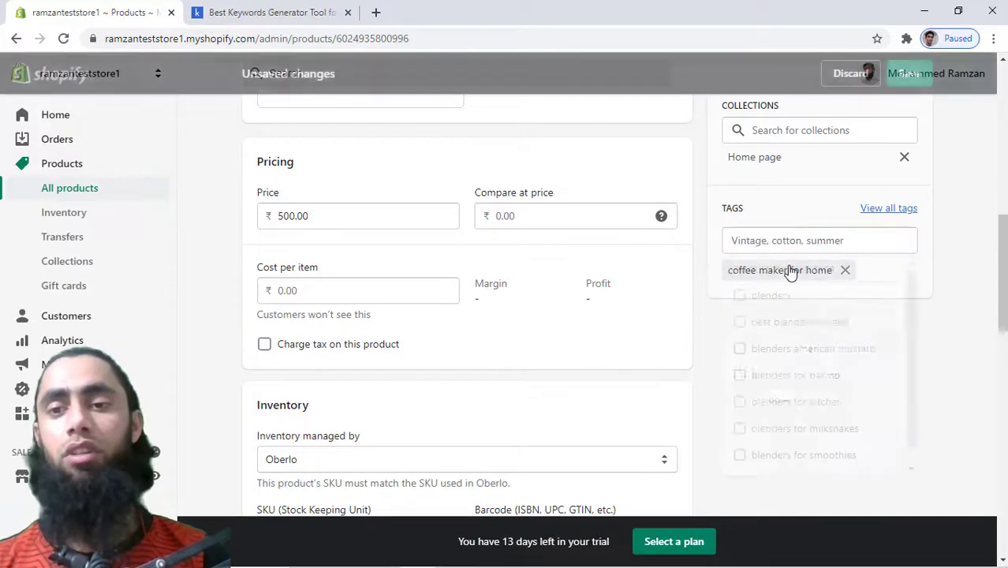
# - Copy the keyword "coffee maker under $50" from keiwords.com and add it to the milk frother's product tags in Shopify
pyautogui.click(260, 12)
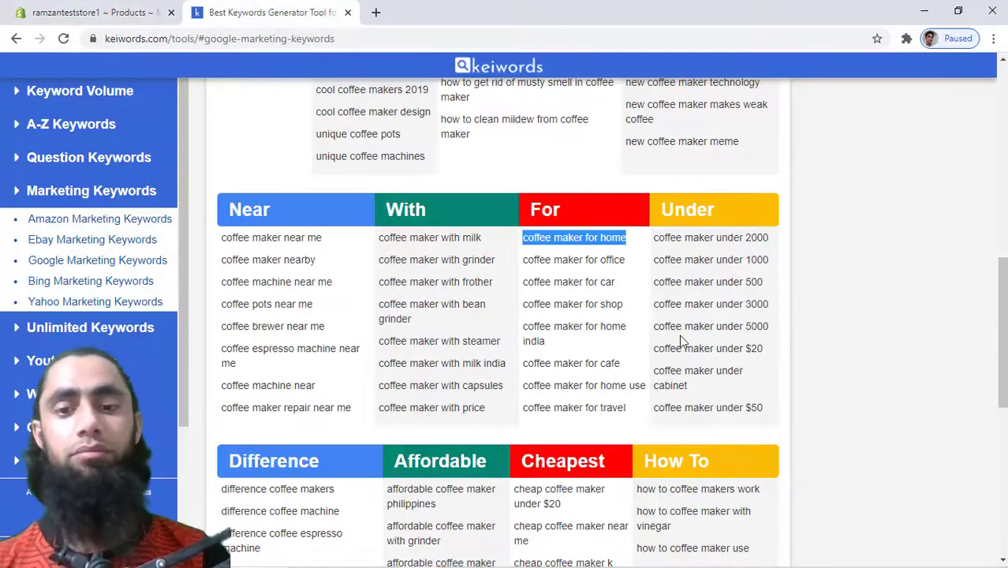
pyautogui.moveTo(764, 409); pyautogui.dragTo(657, 410)
pyautogui.hotkey('ctrl', 'c')
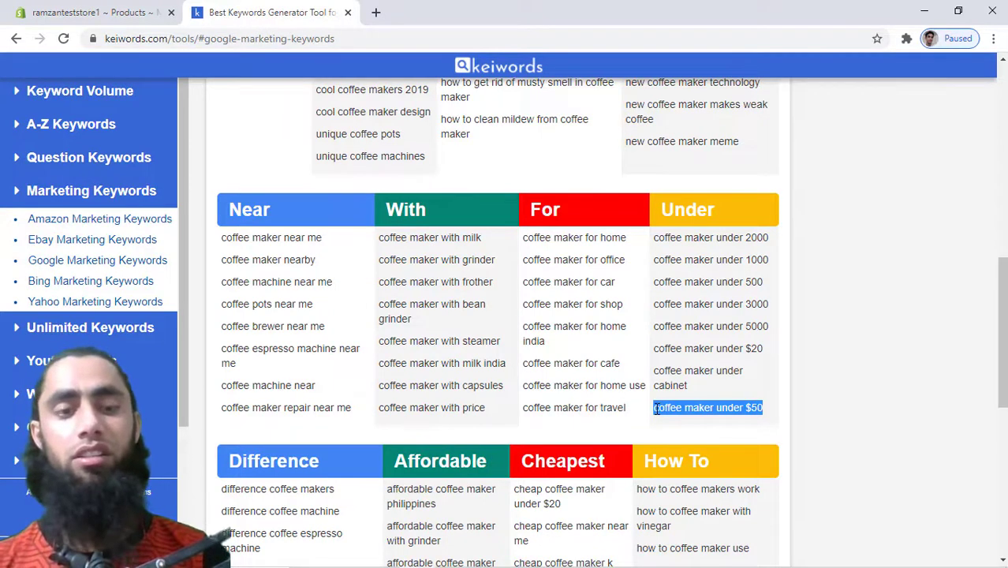
pyautogui.click(137, 13)
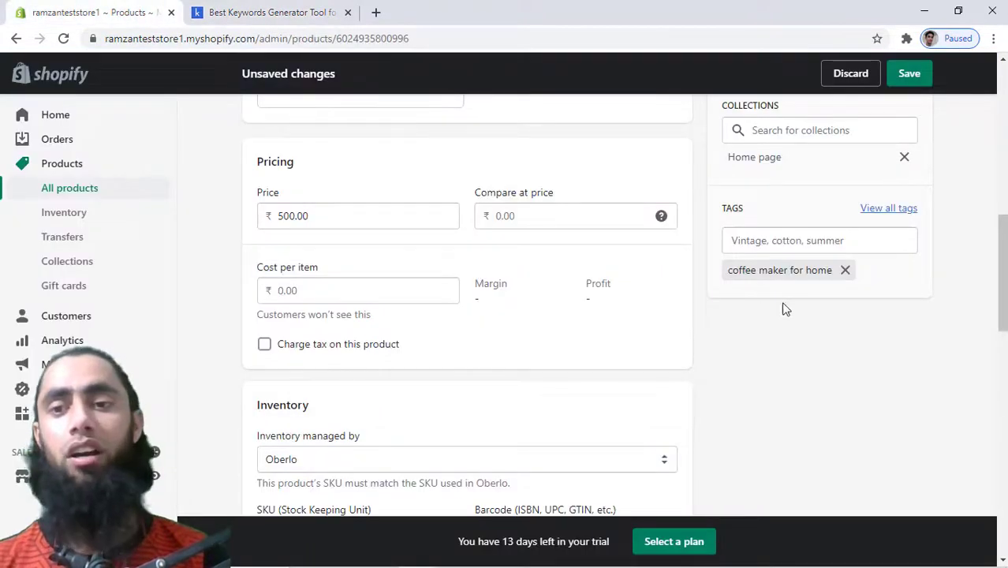
pyautogui.click(851, 238)
pyautogui.hotkey('ctrl', 'v')
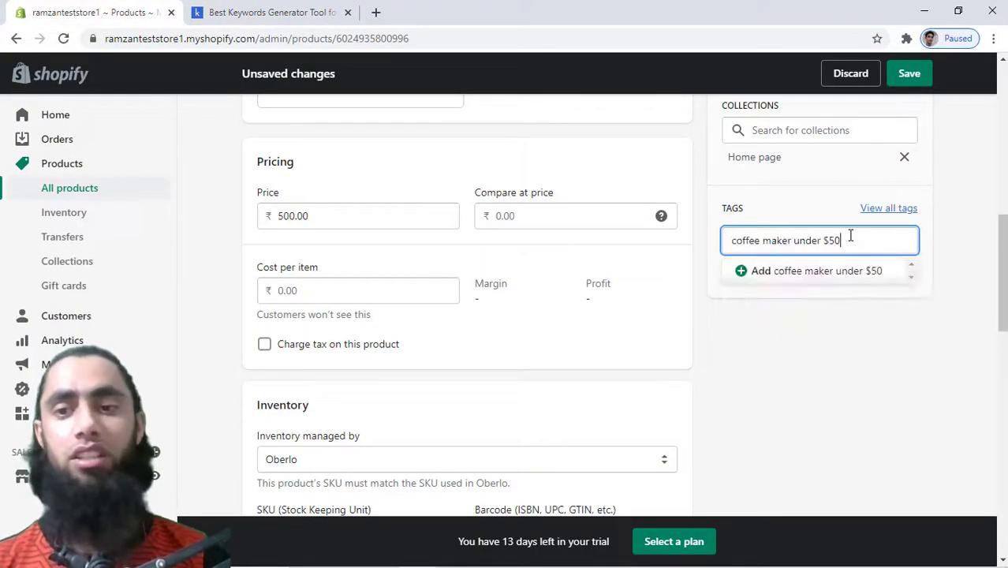
pyautogui.click(803, 273)
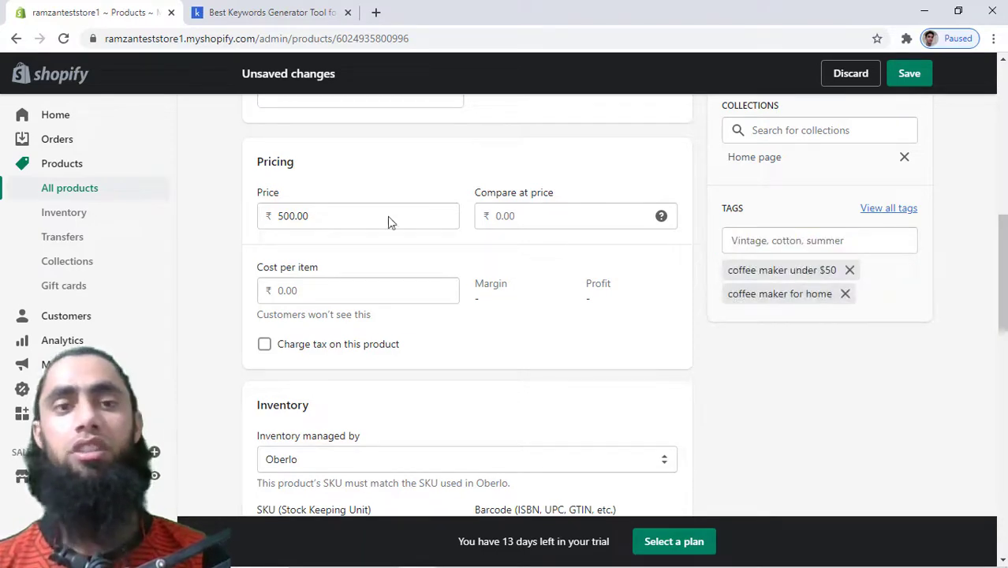
# - Copy the keyword "coffee maker with capsules" from keiwords.com and add it to the milk frother's product tags in Shopify
pyautogui.click(265, 9)
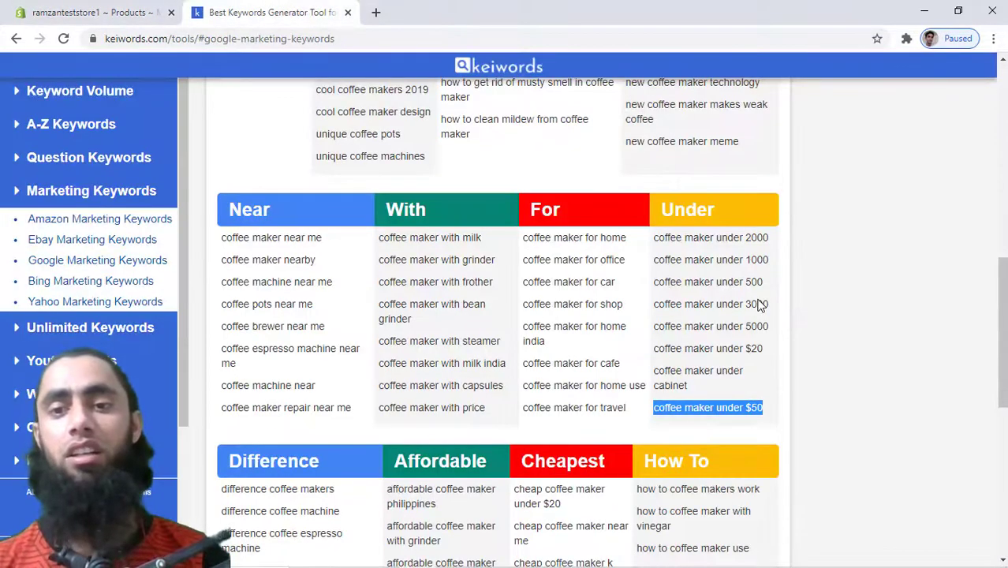
pyautogui.click(501, 386)
pyautogui.moveTo(502, 387); pyautogui.dragTo(377, 387)
pyautogui.hotkey('ctrl', 'c')
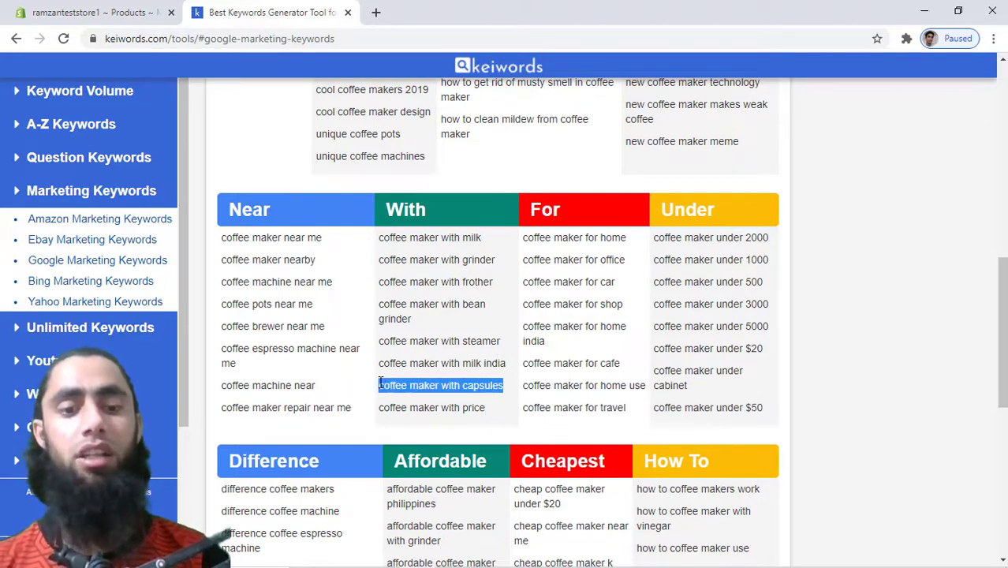
pyautogui.click(110, 16)
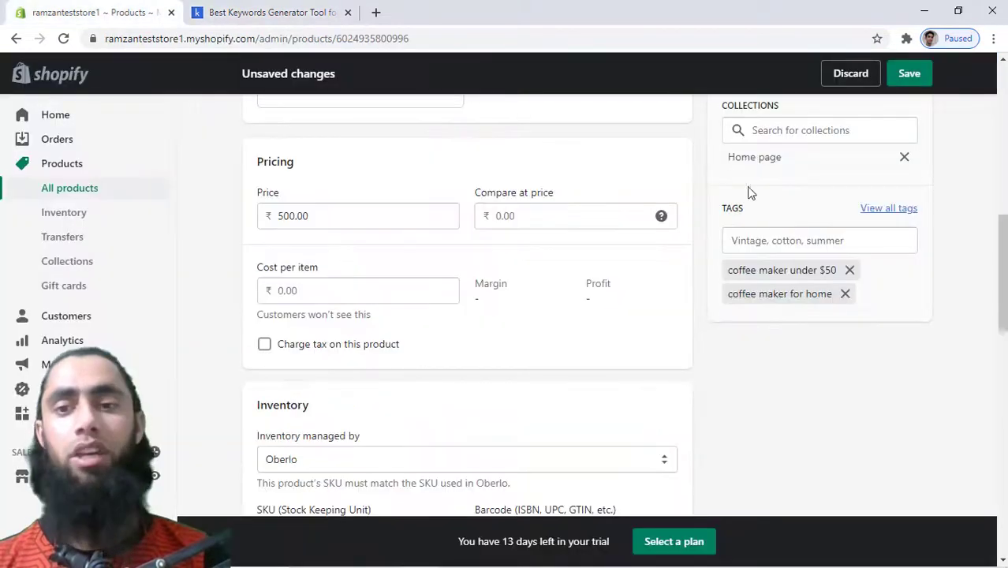
pyautogui.click(786, 239)
pyautogui.hotkey('ctrl', 'v')
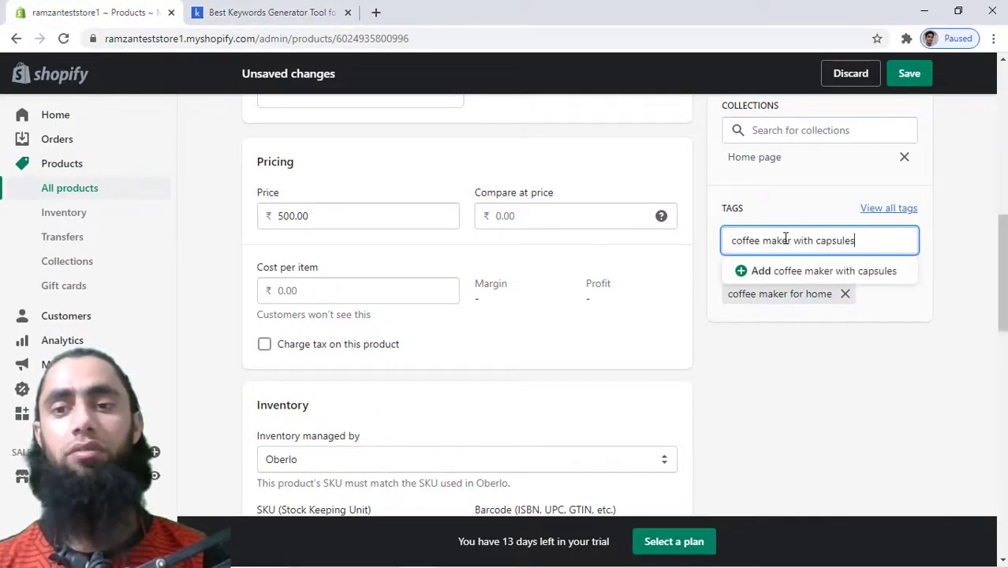
pyautogui.click(801, 270)
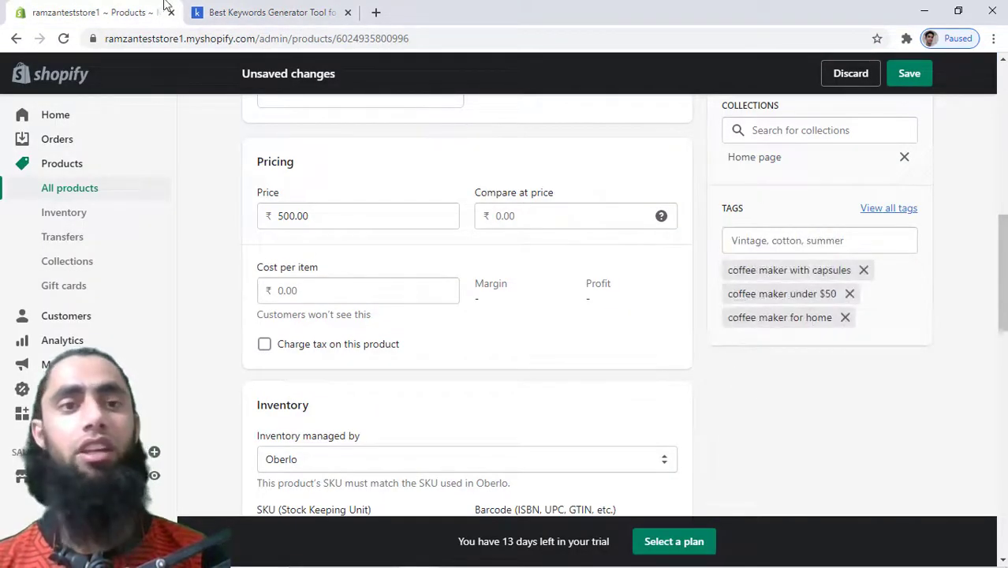
# - Search the Ebay marketing keyword suggestions on keiwords.com for "coffee maker", completing the robot check
pyautogui.click(254, 10)
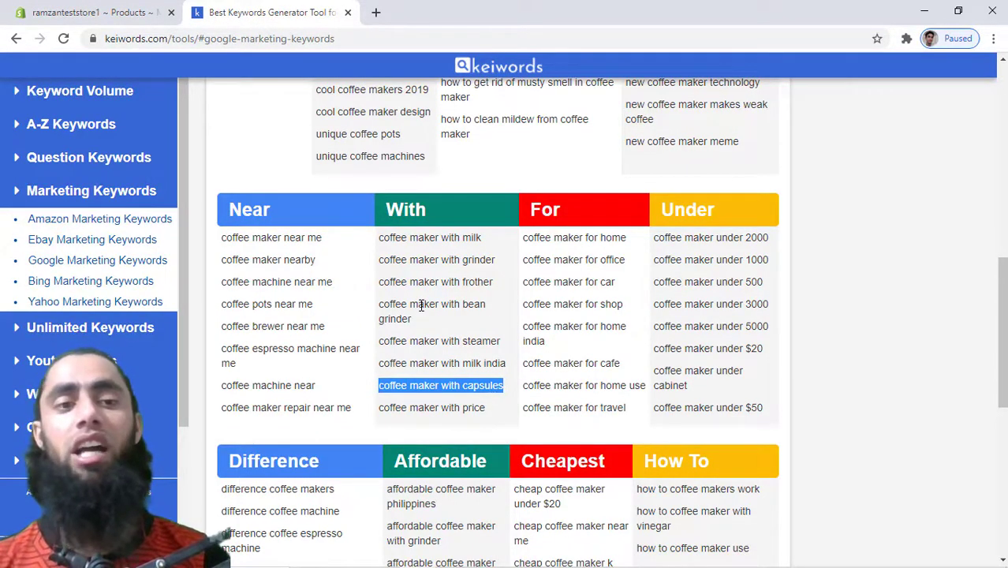
pyautogui.click(77, 241)
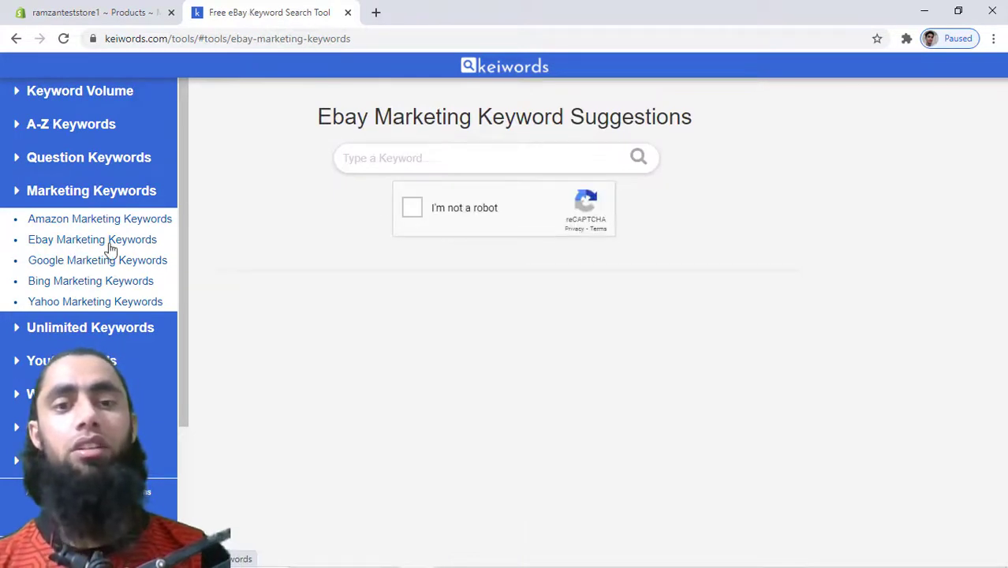
pyautogui.click(405, 164)
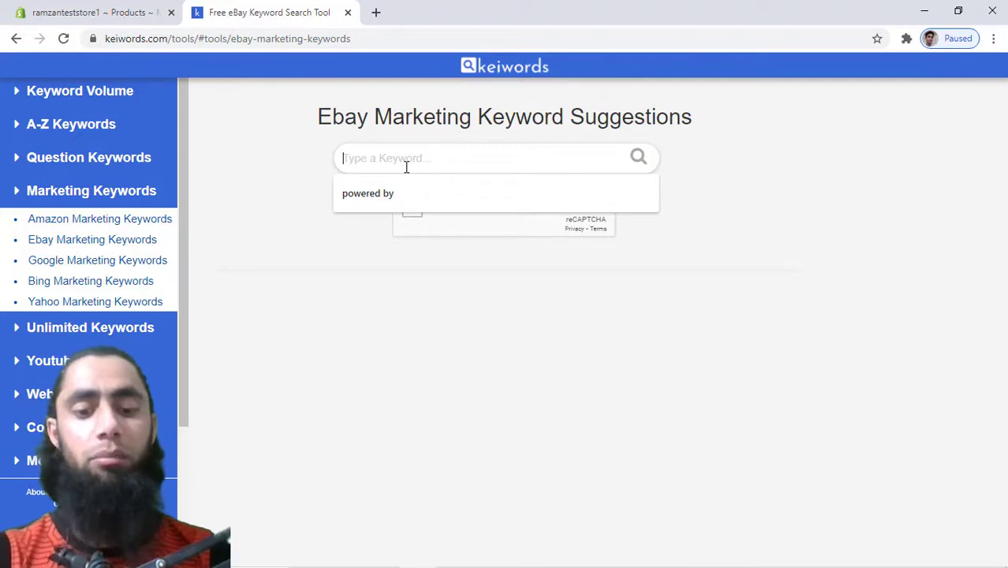
pyautogui.write('coffee maker')
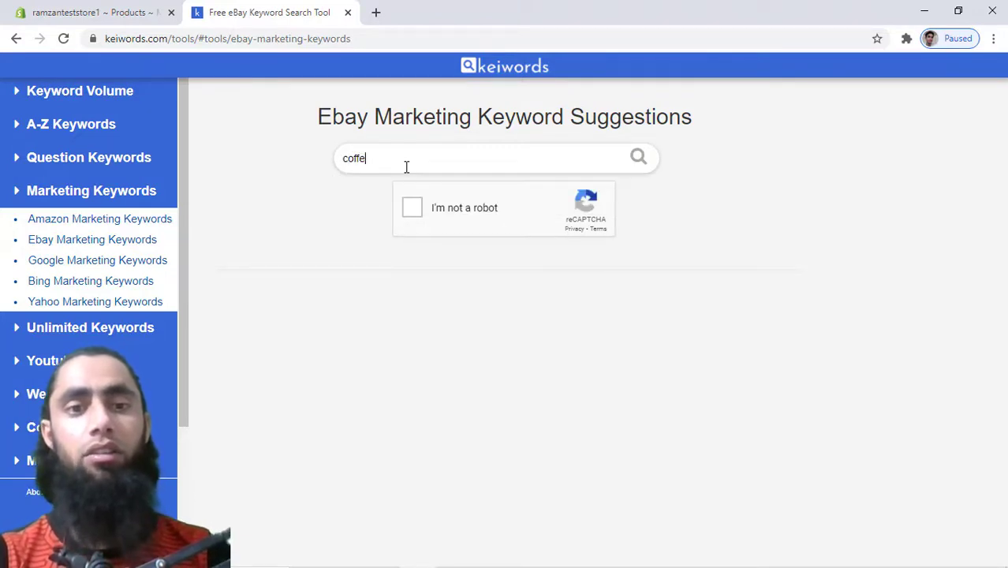
pyautogui.click(411, 210)
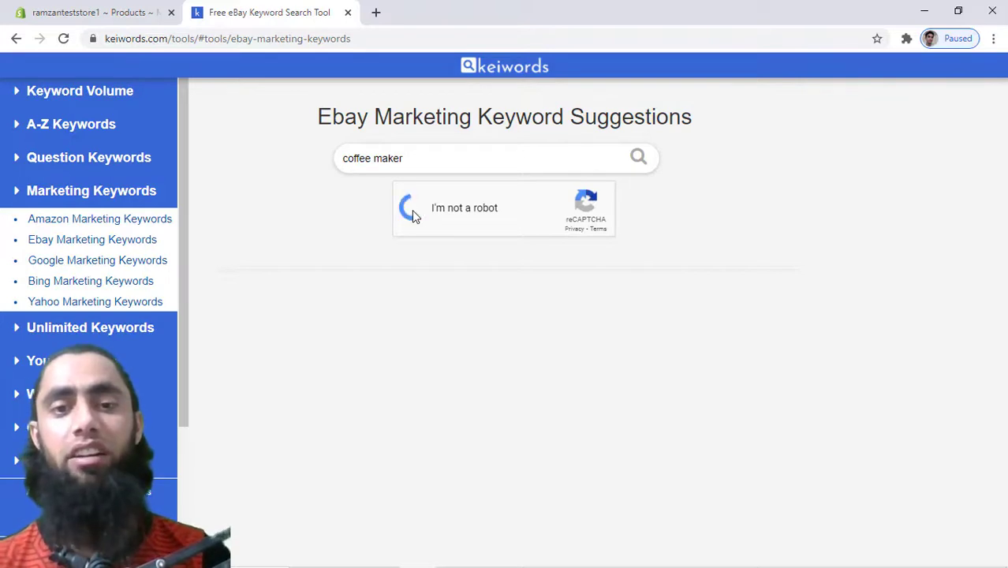
pyautogui.click(639, 159)
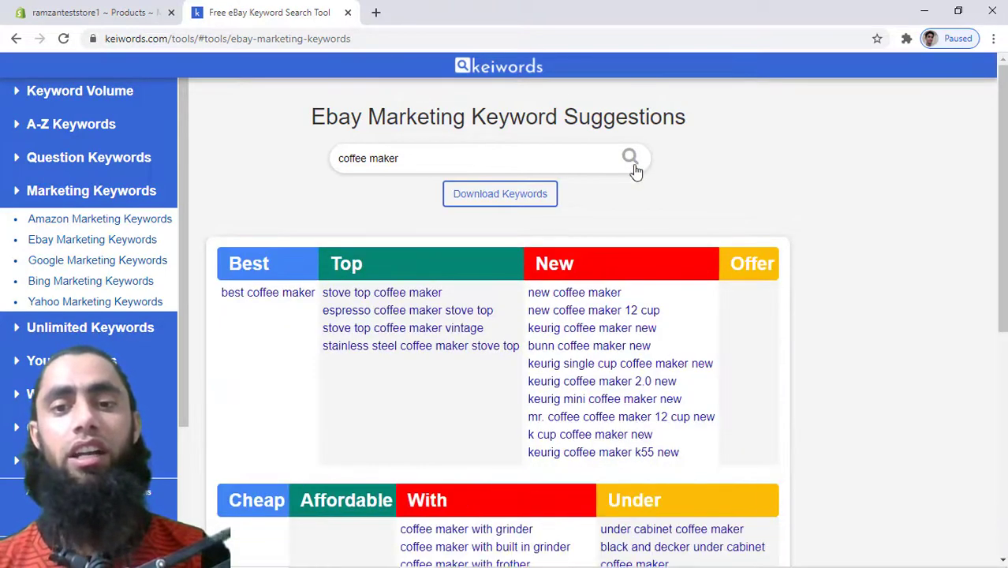
# - Copy the keyword "coffee maker with timer" from the Ebay suggestions and add it as a tag on the Shopify milk frother product
pyautogui.scroll(-2, 580, 357)
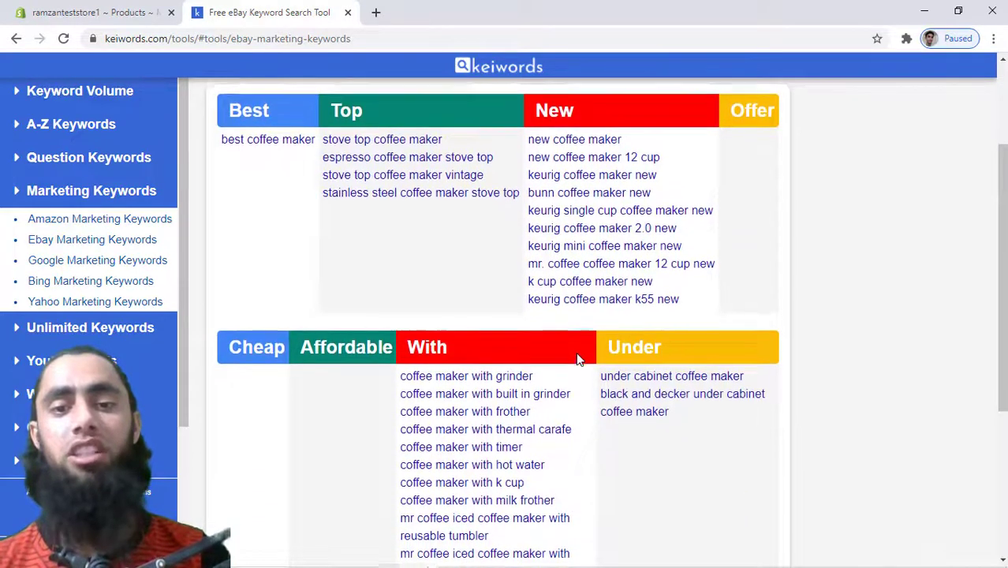
pyautogui.scroll(-3, 577, 359)
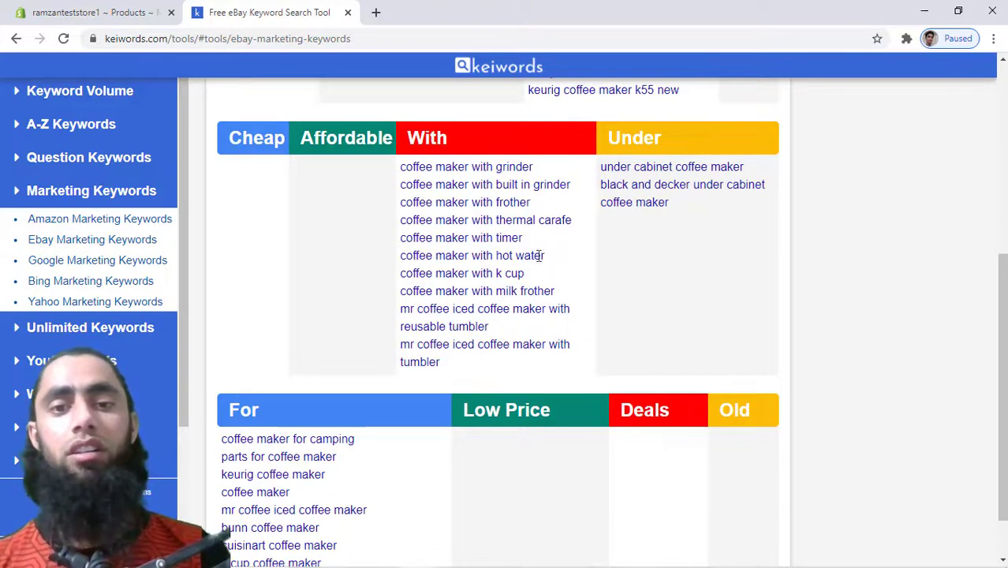
pyautogui.moveTo(544, 256); pyautogui.dragTo(435, 256)
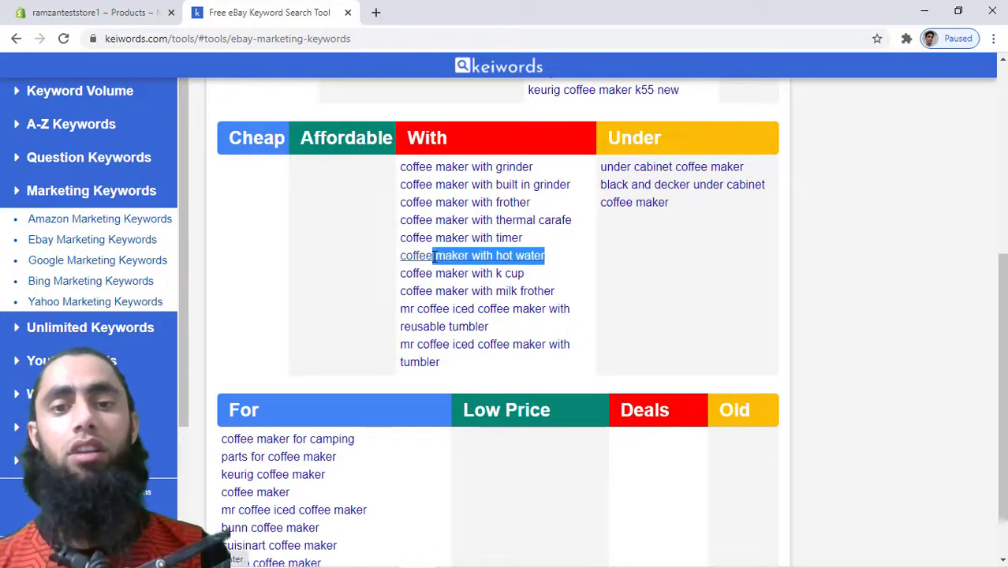
pyautogui.click(627, 249)
pyautogui.moveTo(528, 236); pyautogui.dragTo(400, 237)
pyautogui.hotkey('ctrl', 'c')
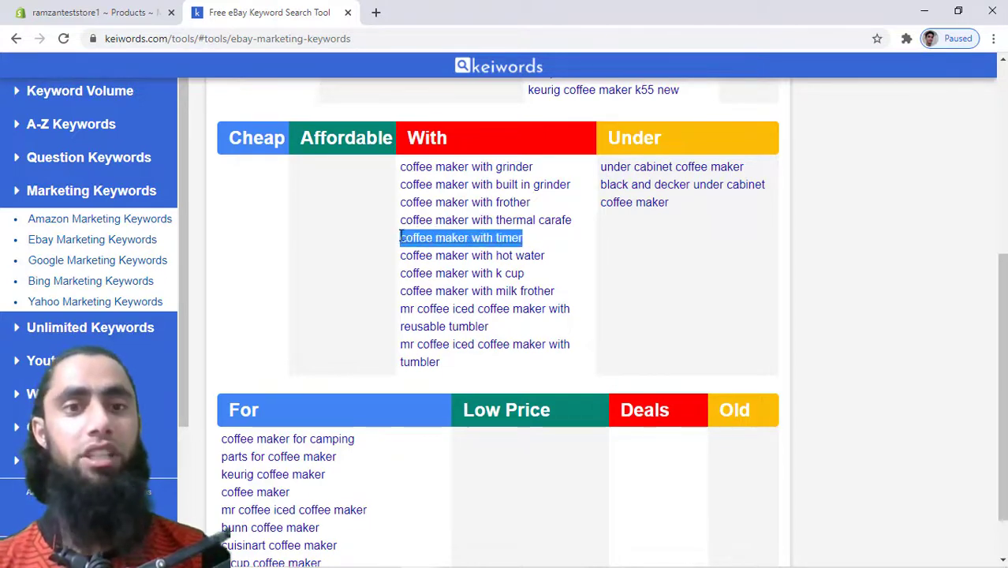
pyautogui.click(133, 9)
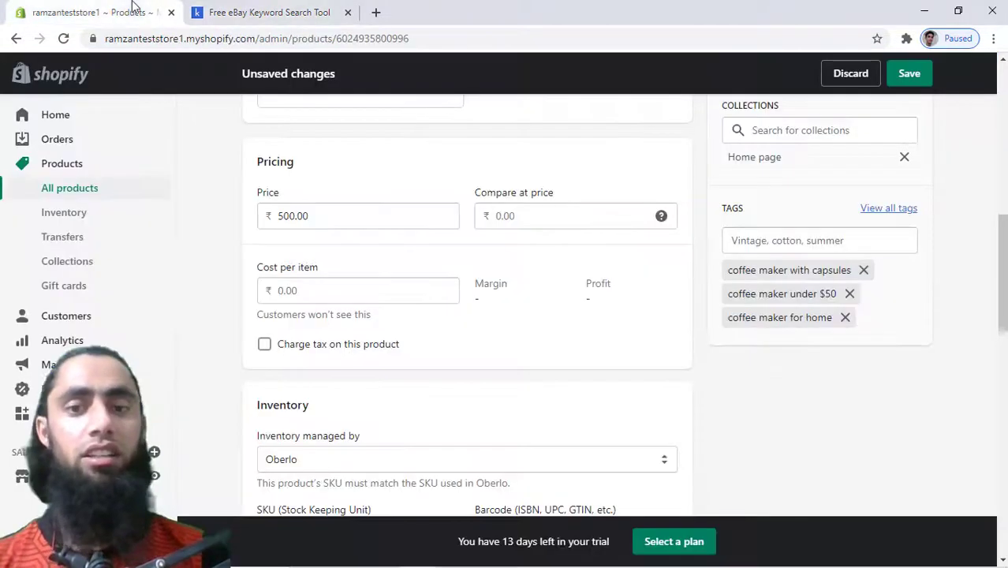
pyautogui.click(902, 242)
pyautogui.hotkey('ctrl', 'v')
pyautogui.click(834, 272)
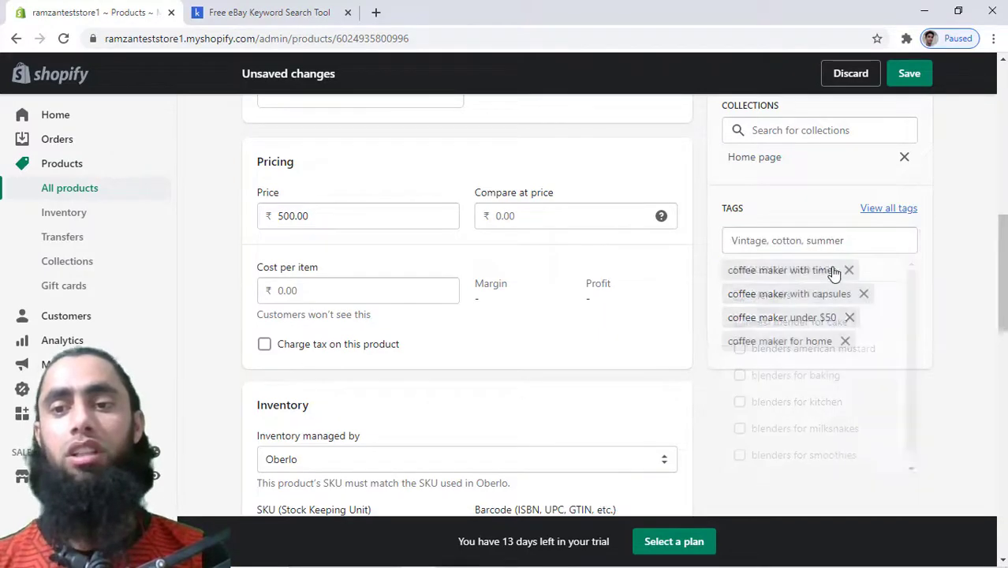
# - Search the Amazon marketing keyword suggestions on keiwords.com for "coffee maker", completing the robot check
pyautogui.click(260, 13)
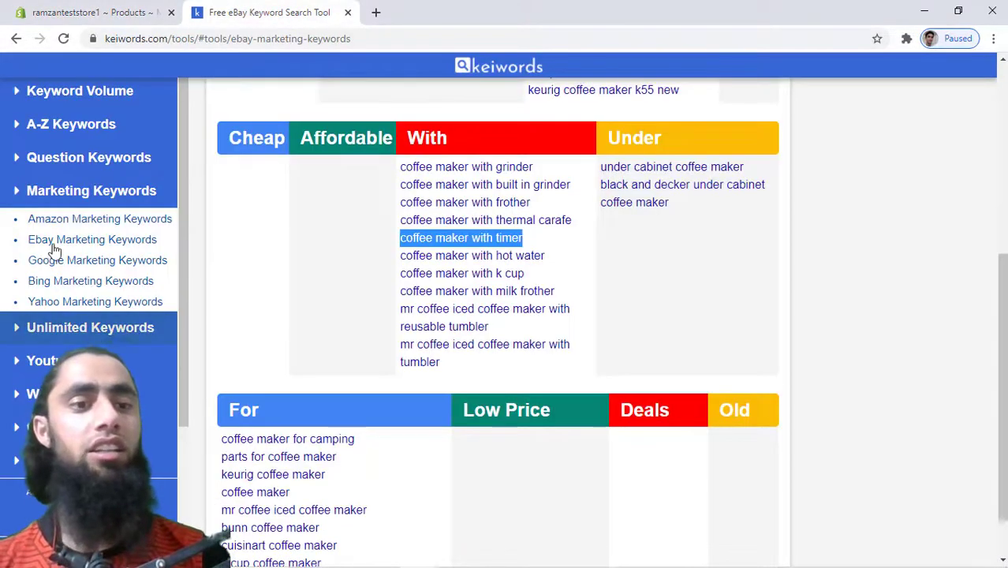
pyautogui.click(54, 221)
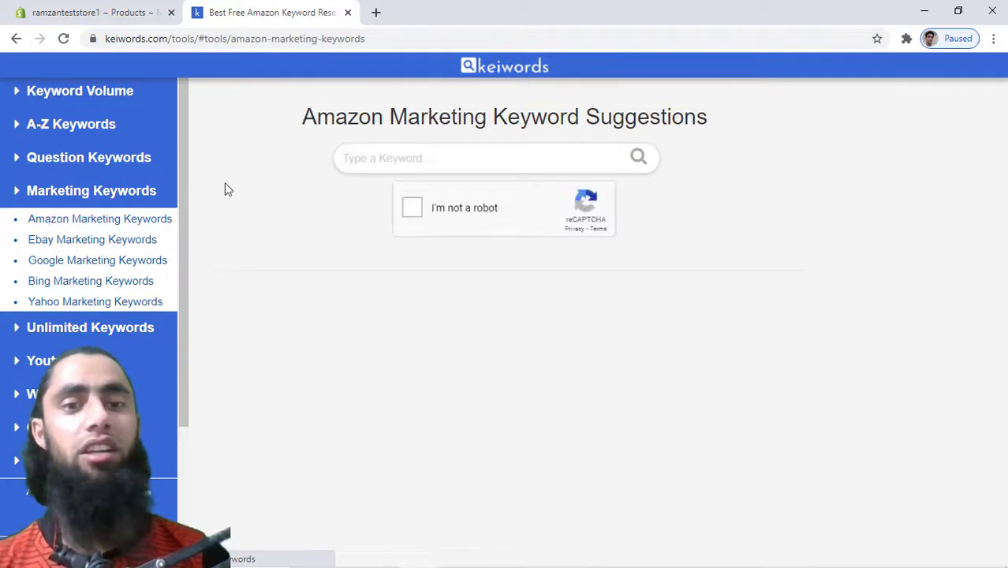
pyautogui.click(421, 151)
pyautogui.write('cof')
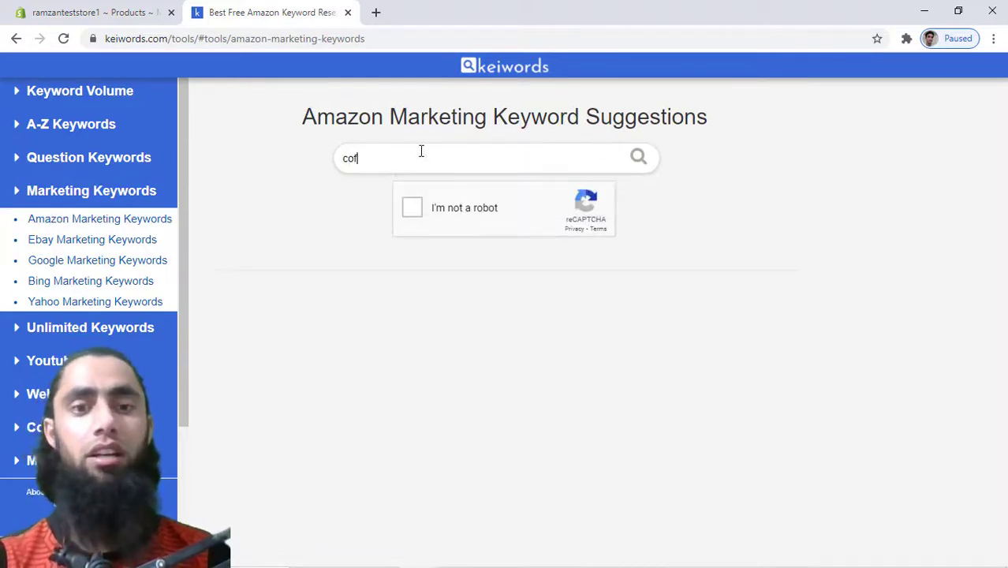
pyautogui.write('eeee maker')
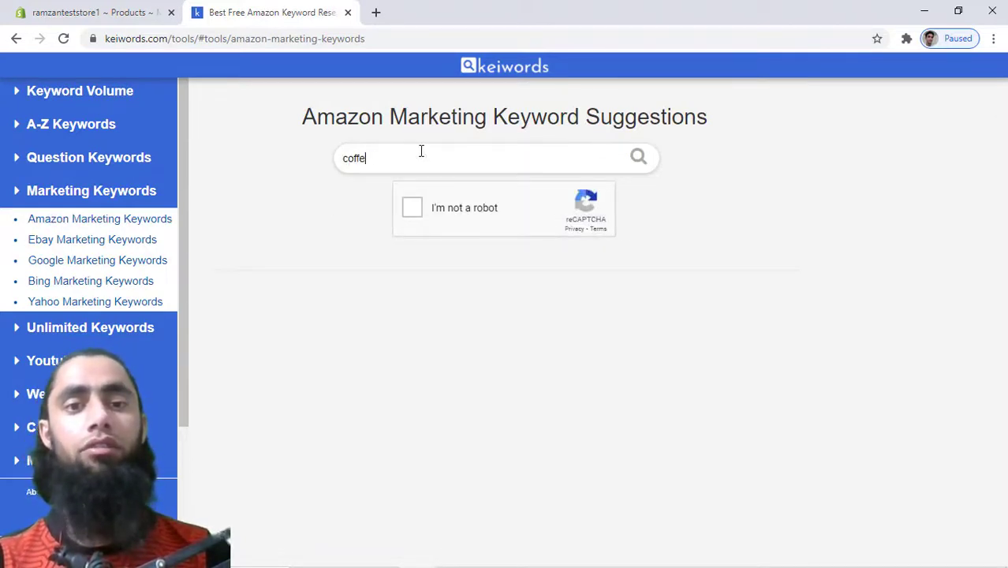
pyautogui.click(417, 209)
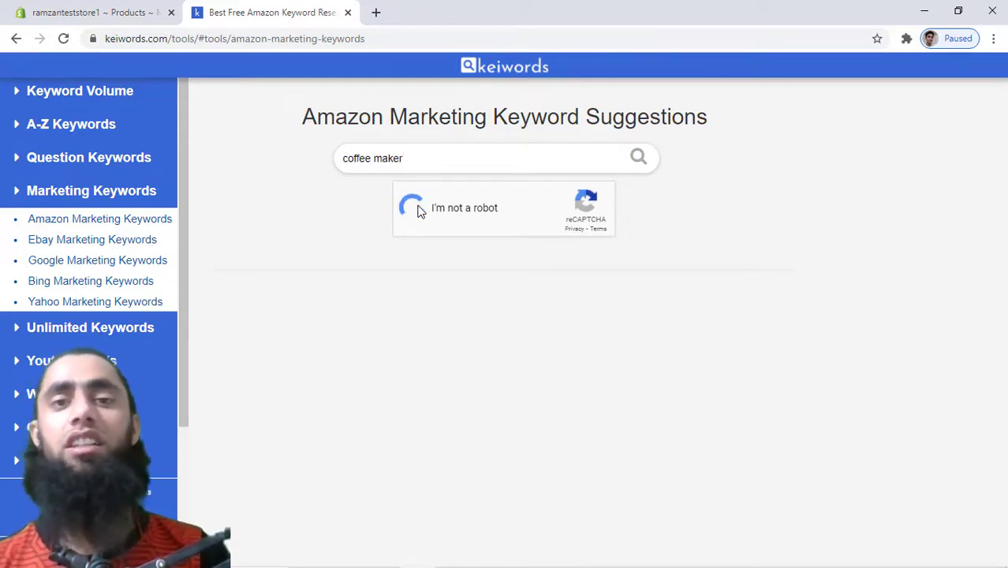
pyautogui.click(640, 163)
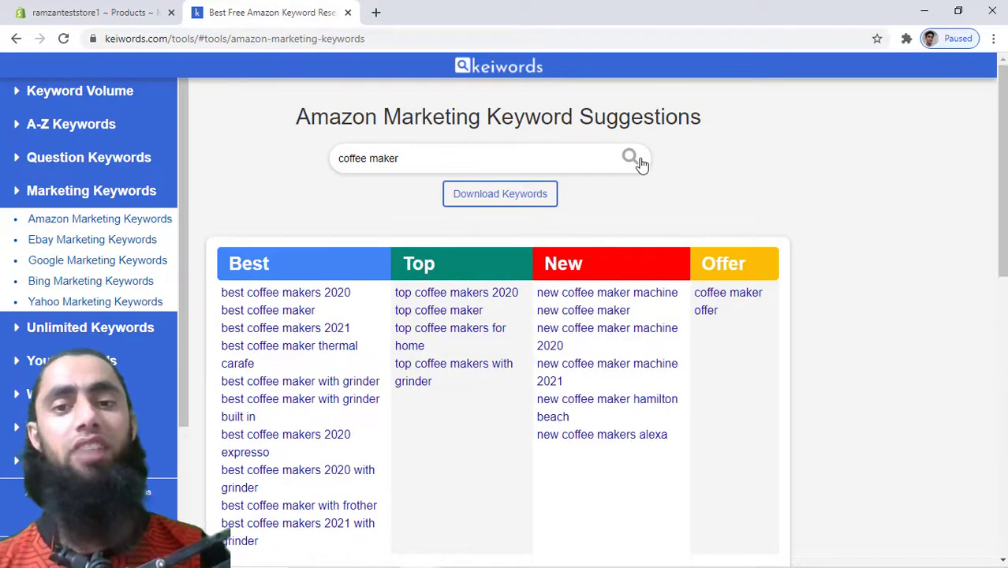
# - Copy the keyword "new coffee makers alexa" from the Amazon suggestions and add it as a tag on the Shopify milk frother product
pyautogui.scroll(-5, 646, 308)
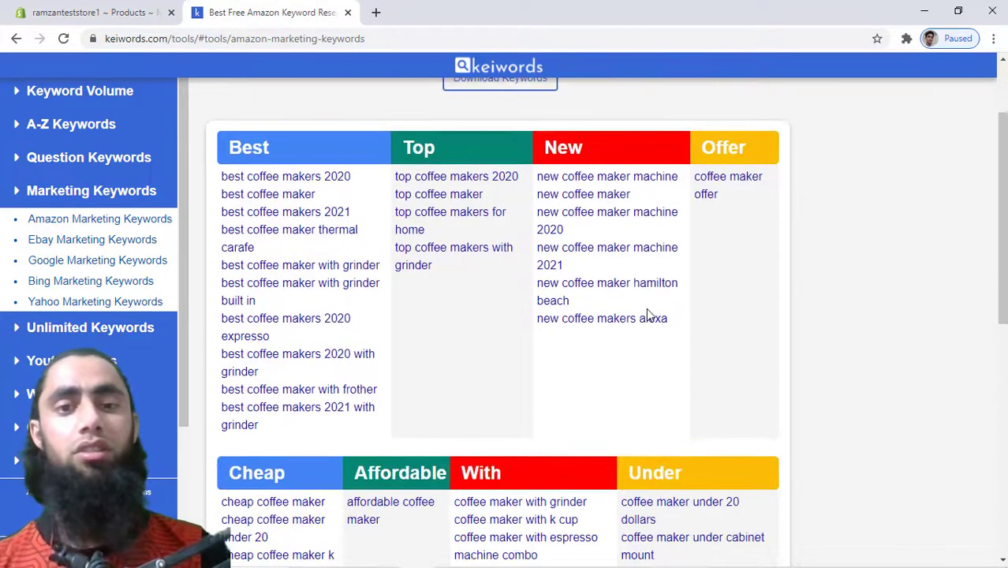
pyautogui.scroll(-5, 647, 315)
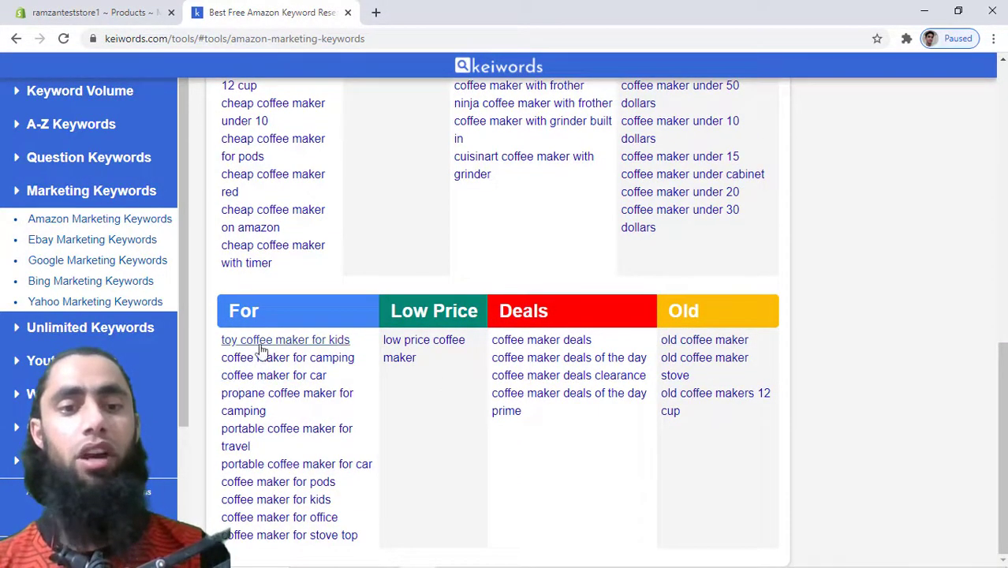
pyautogui.scroll(2, 362, 345)
pyautogui.scroll(3, 361, 346)
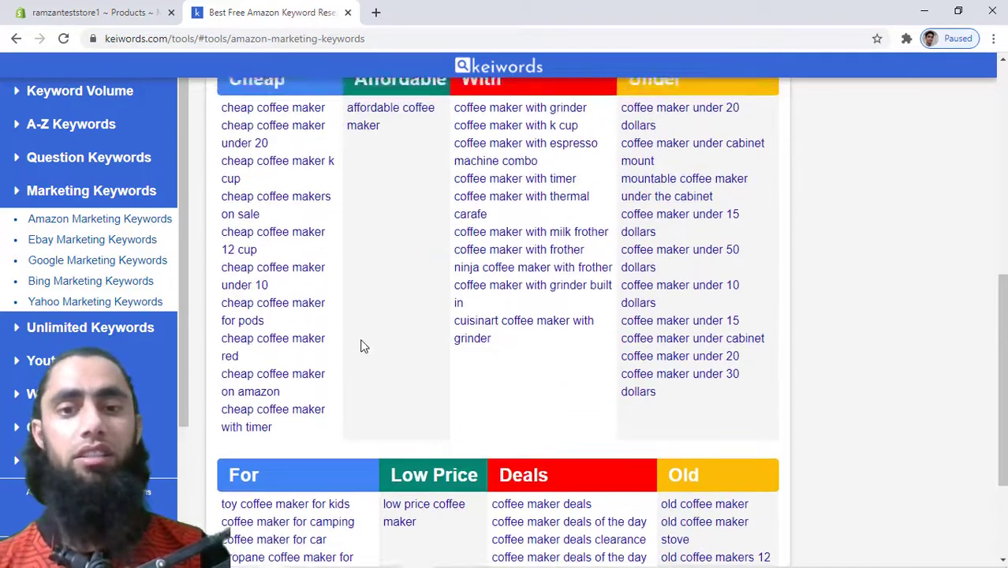
pyautogui.scroll(3, 361, 345)
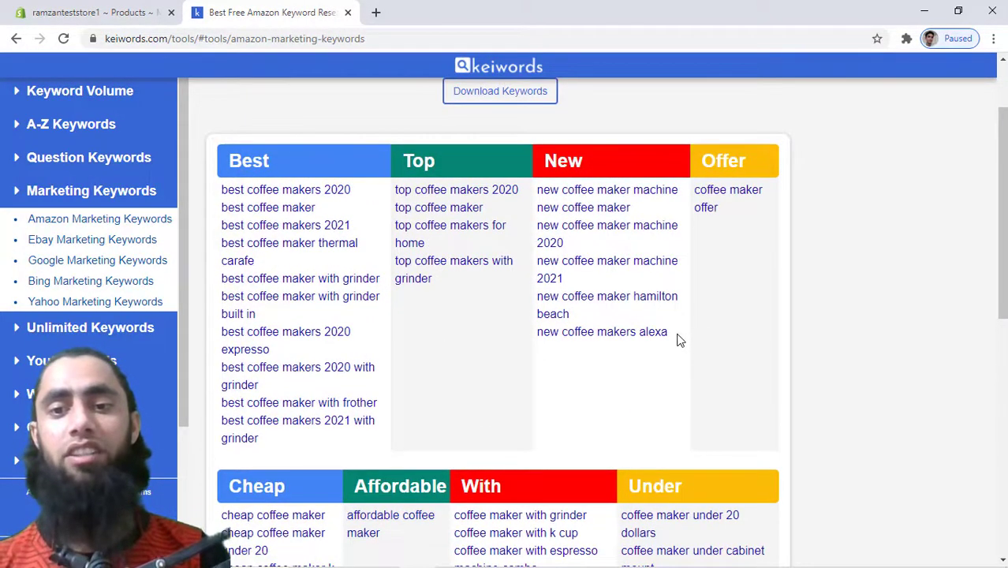
pyautogui.moveTo(670, 334); pyautogui.dragTo(538, 333)
pyautogui.hotkey('ctrl', 'c')
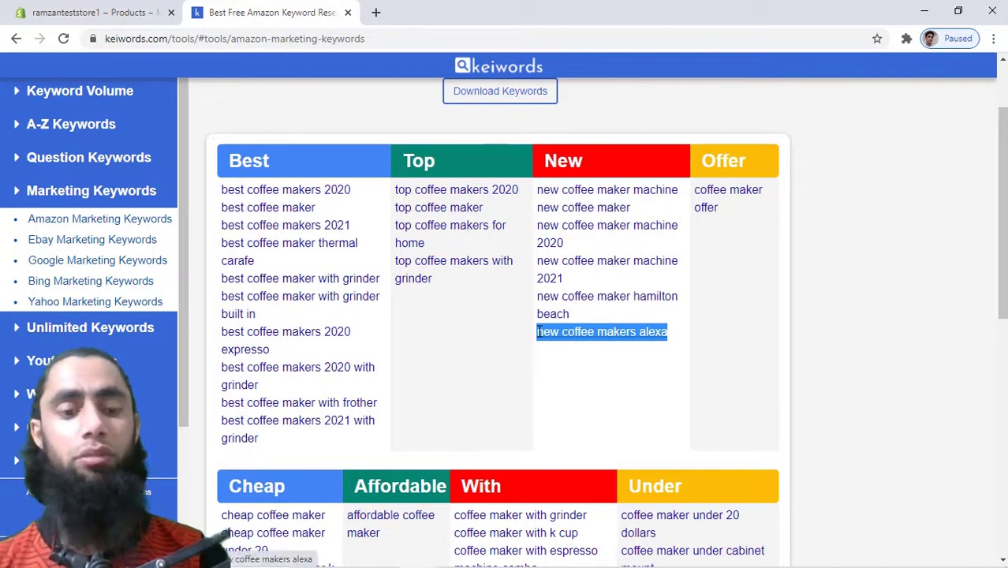
pyautogui.click(138, 9)
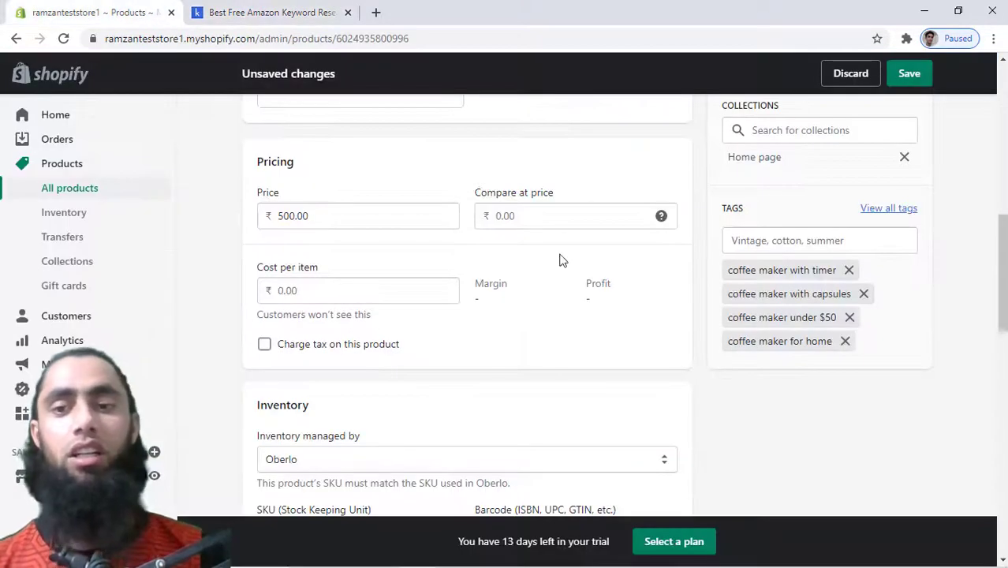
pyautogui.click(798, 240)
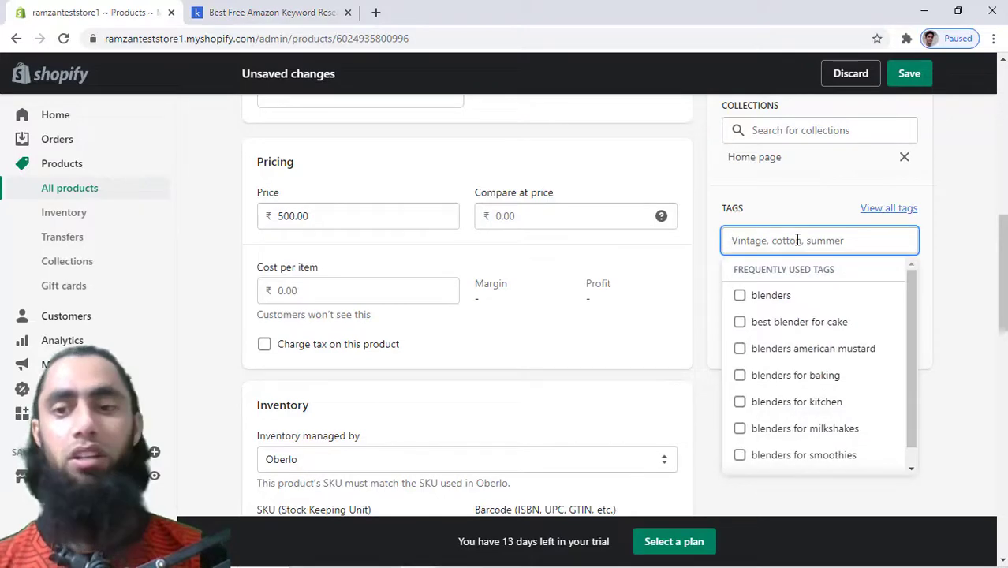
pyautogui.hotkey('ctrl', 'v')
pyautogui.click(799, 269)
pyautogui.click(701, 259)
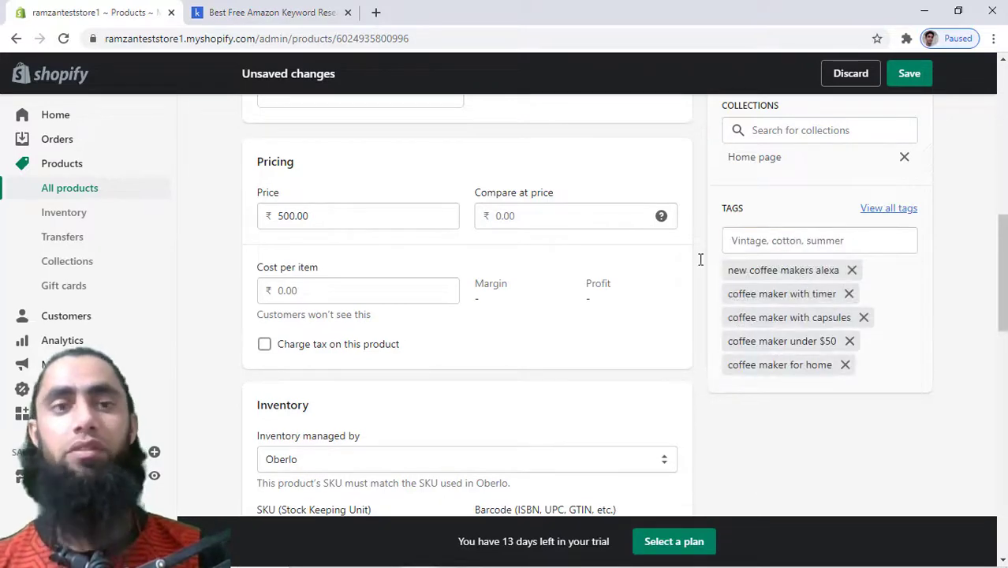
# - Copy the keyword "coffee maker offer" from the Amazon suggestions and add it to the milk frother's tags in Shopify
pyautogui.click(229, 11)
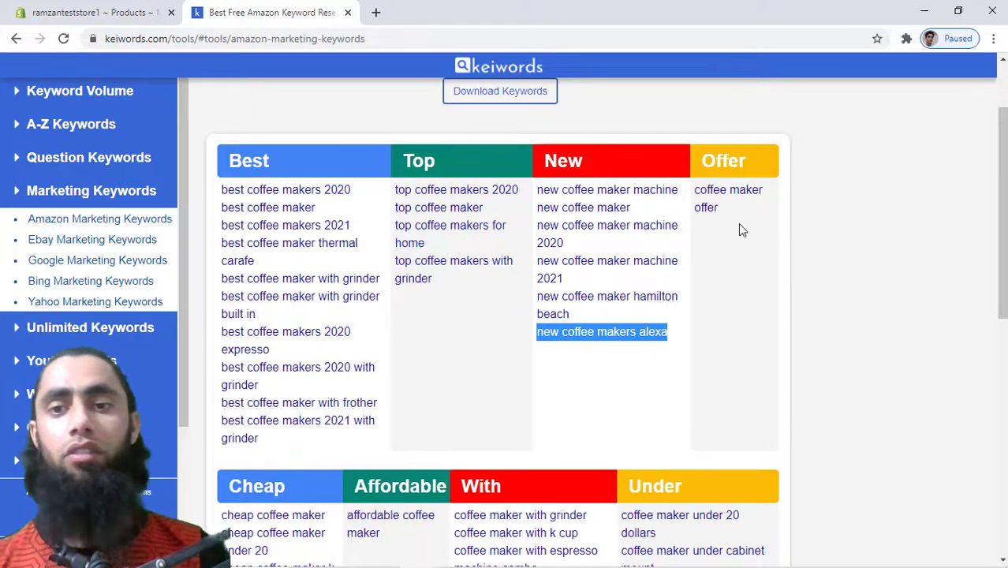
pyautogui.moveTo(723, 209); pyautogui.dragTo(697, 190)
pyautogui.hotkey('ctrl', 'c')
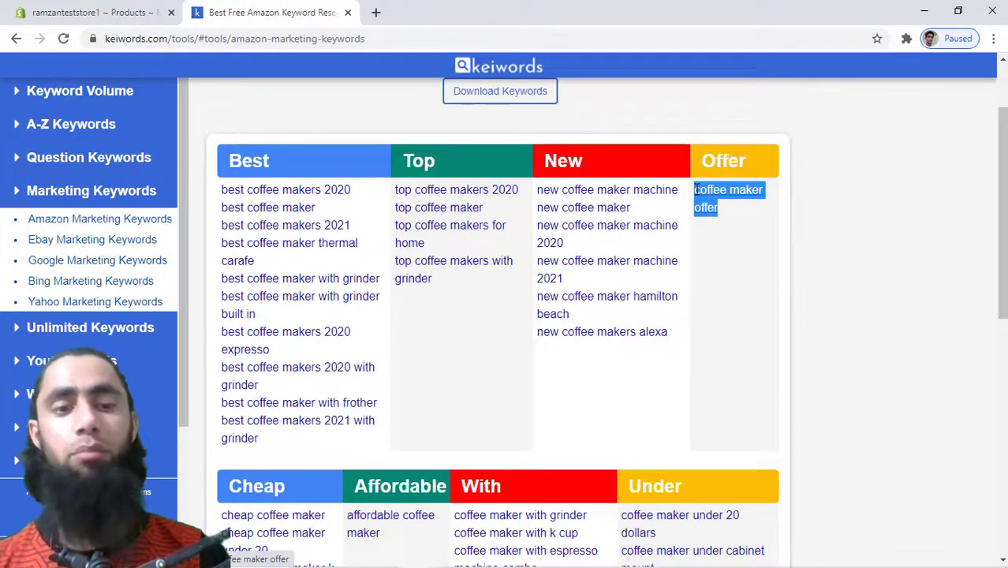
pyautogui.click(155, 10)
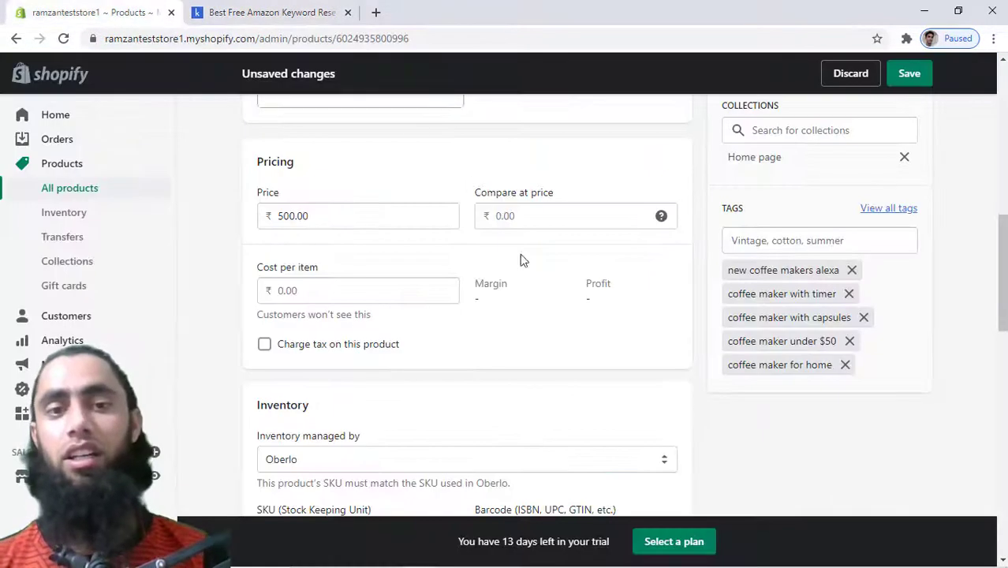
pyautogui.click(890, 242)
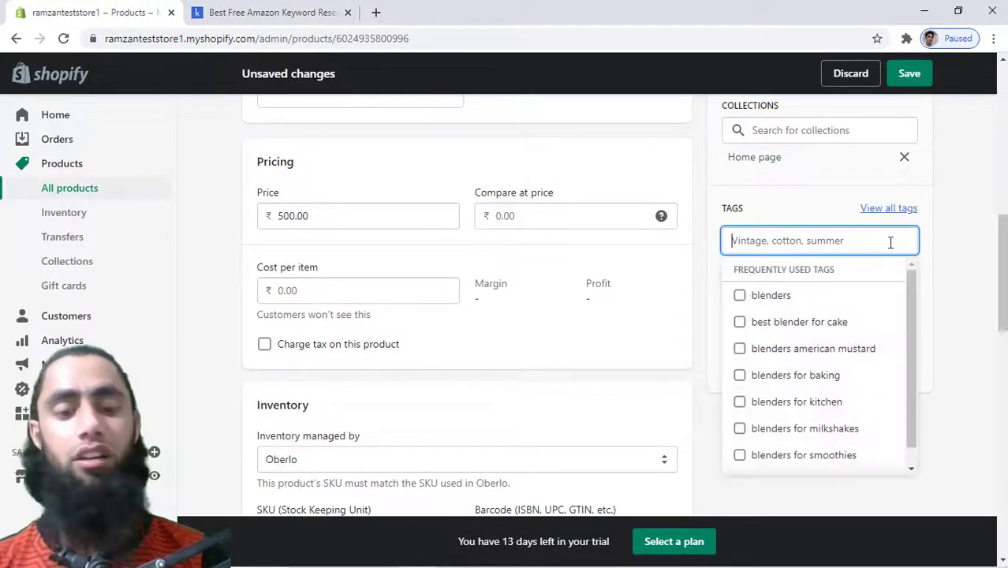
pyautogui.hotkey('ctrl', 'v')
pyautogui.click(827, 272)
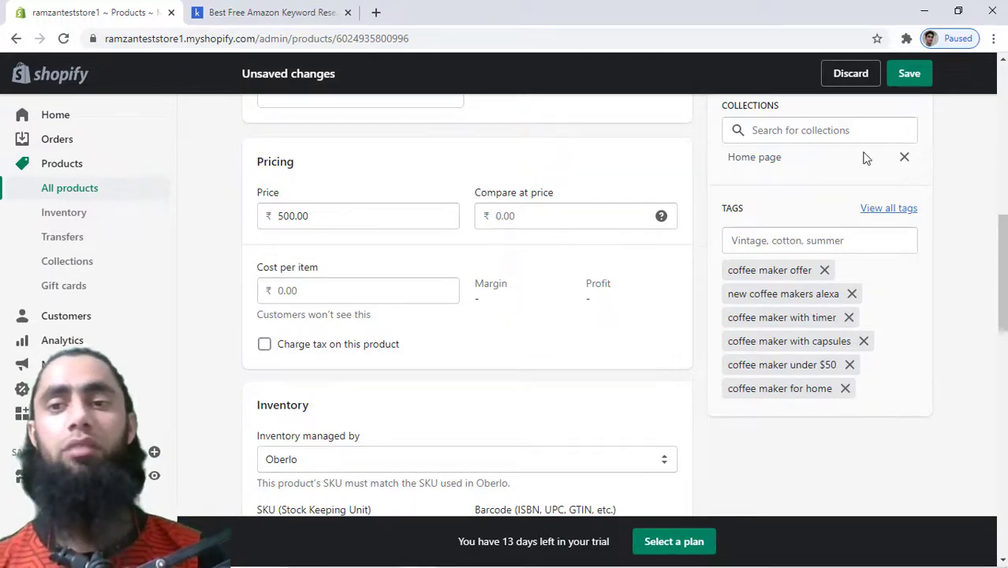
# - Search Google for "coffee maker" in a new browser tab and look through the product ads and search results
pyautogui.click(375, 13)
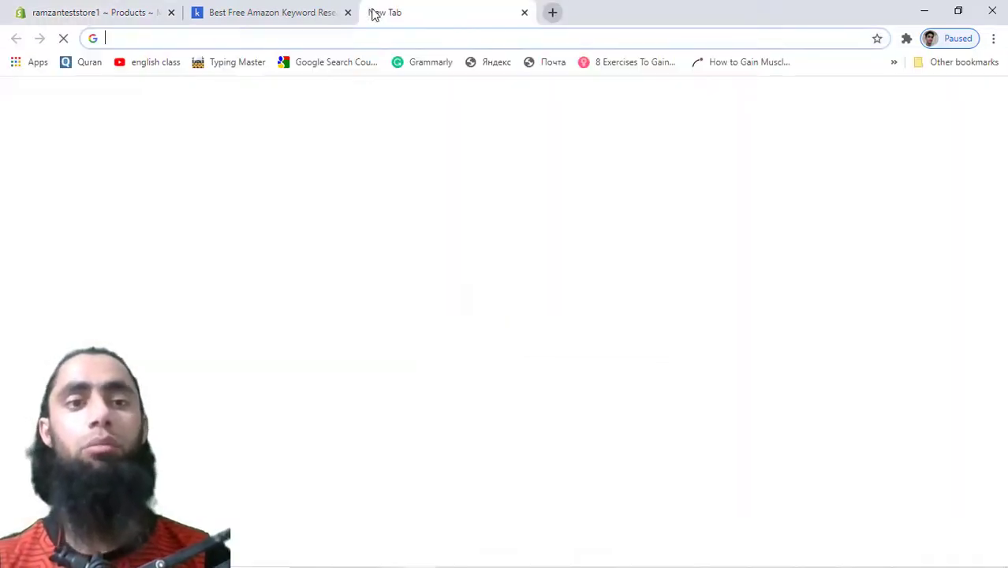
pyautogui.write('co')
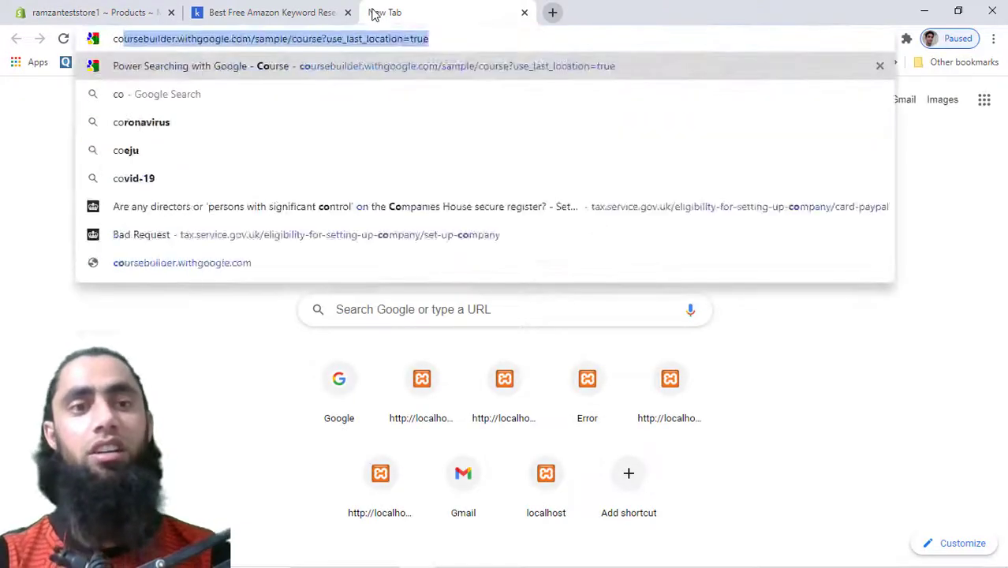
pyautogui.write('ffee ')
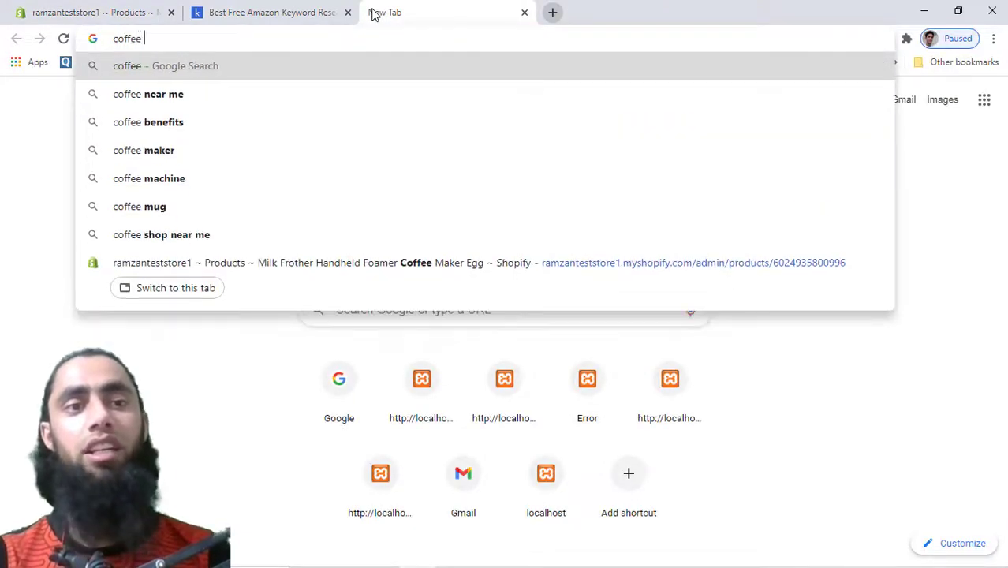
pyautogui.write('maker')
pyautogui.press('Return')
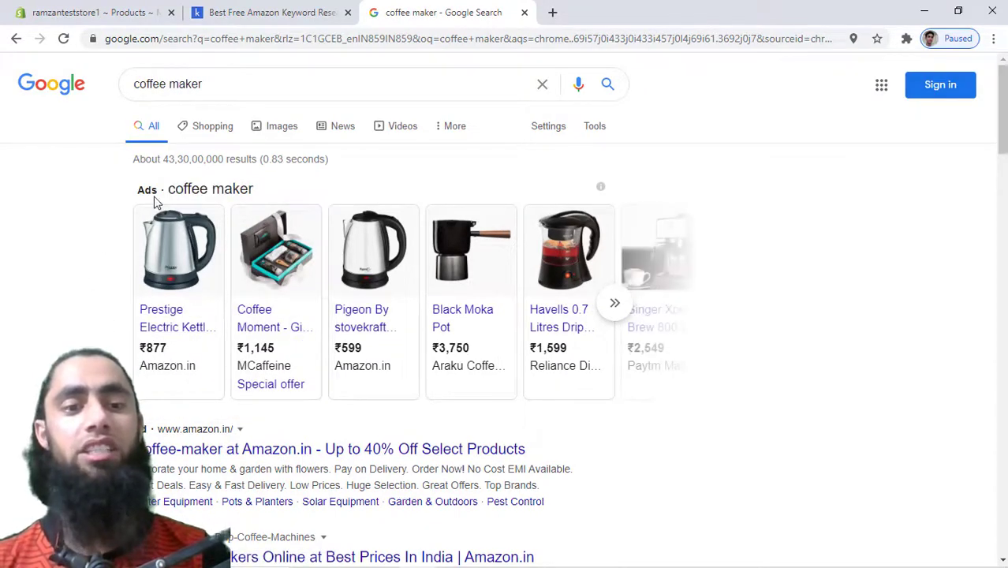
pyautogui.scroll(-1, 309, 338)
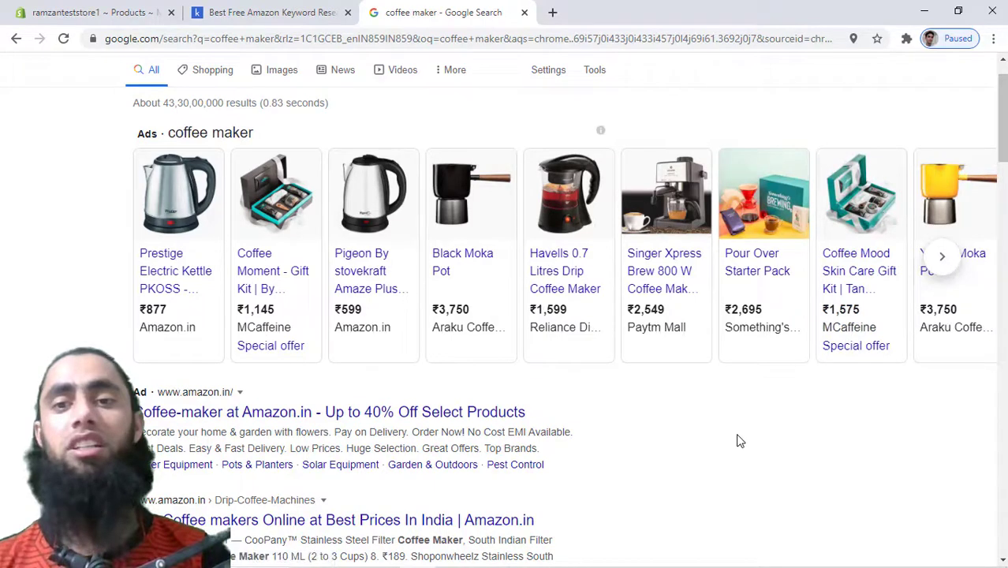
pyautogui.scroll(-2, 740, 441)
pyautogui.scroll(2, 740, 441)
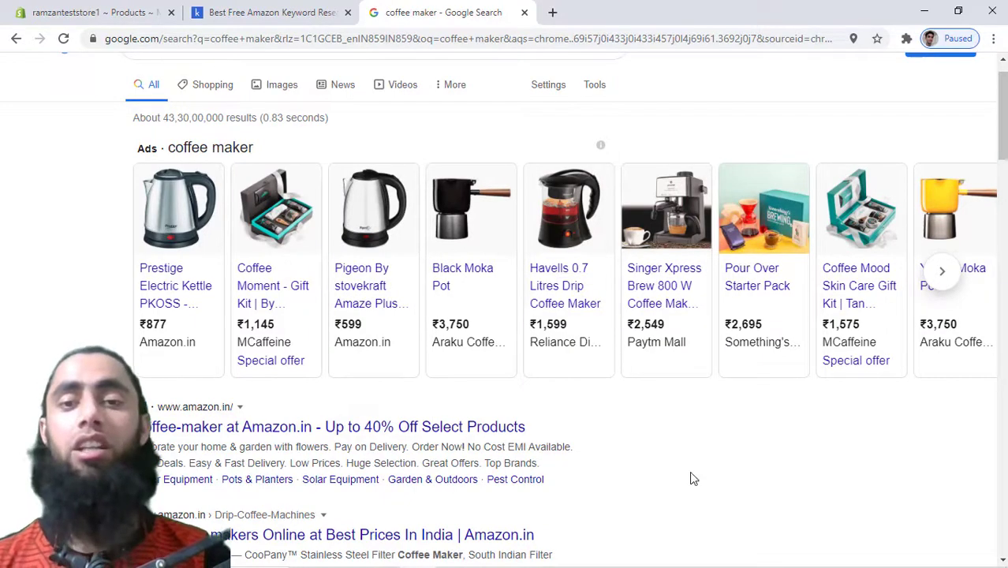
pyautogui.scroll(-6, 690, 473)
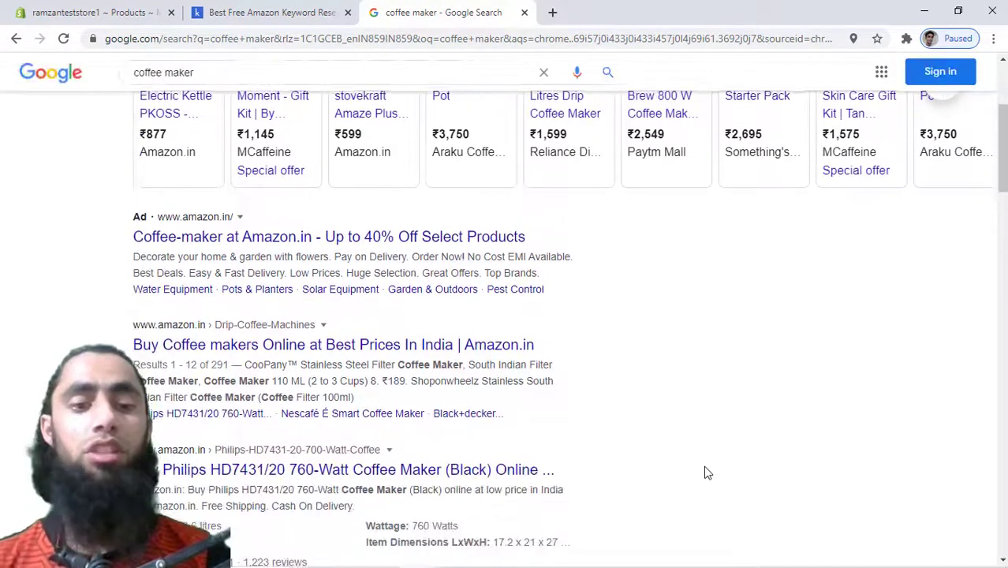
pyautogui.scroll(-2, 708, 473)
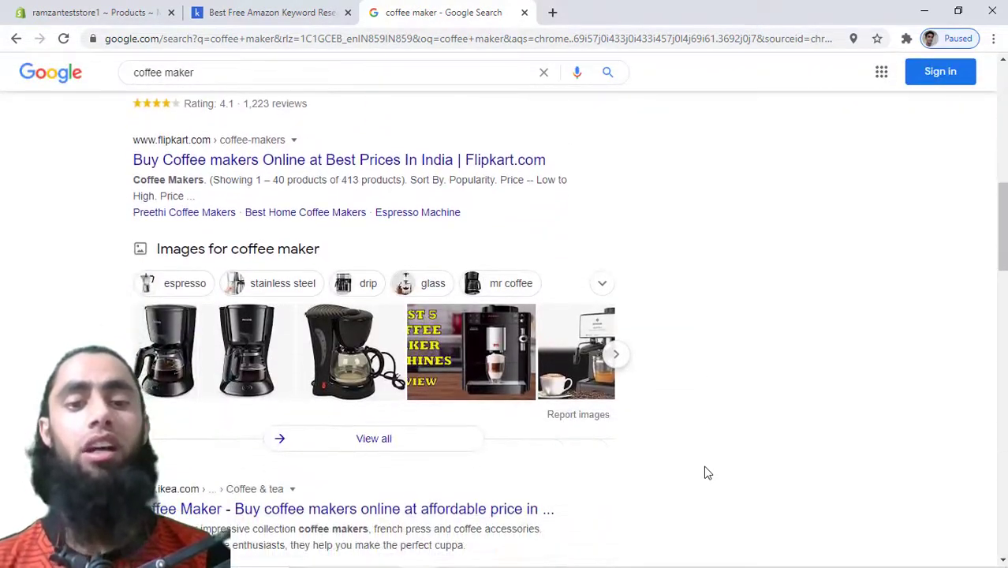
pyautogui.scroll(8, 707, 472)
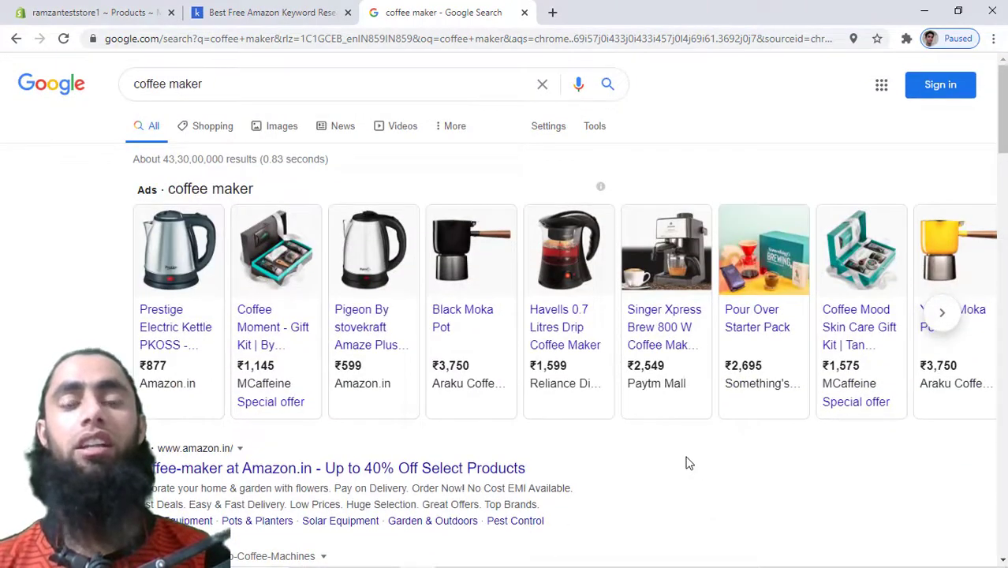
# - Return to the milk frother product in Shopify, save its changes and place the cursor at the end of its title
pyautogui.click(250, 8)
pyautogui.click(130, 8)
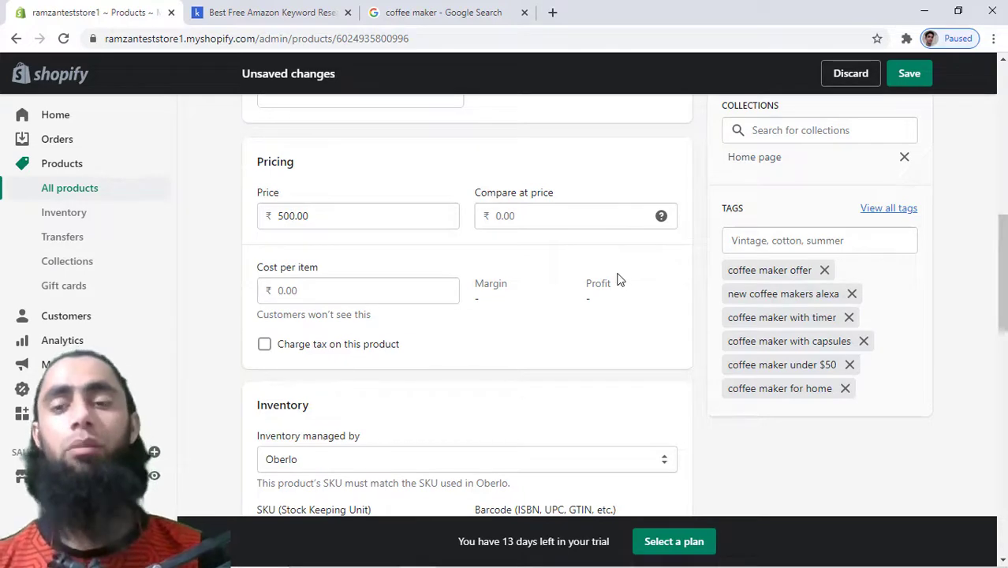
pyautogui.scroll(4, 619, 280)
pyautogui.scroll(4, 619, 280)
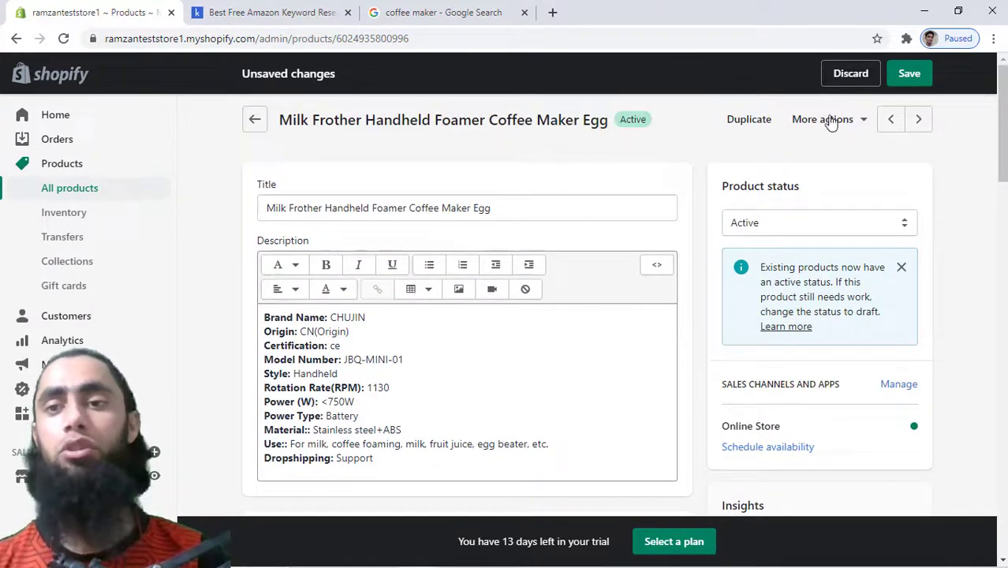
pyautogui.click(913, 82)
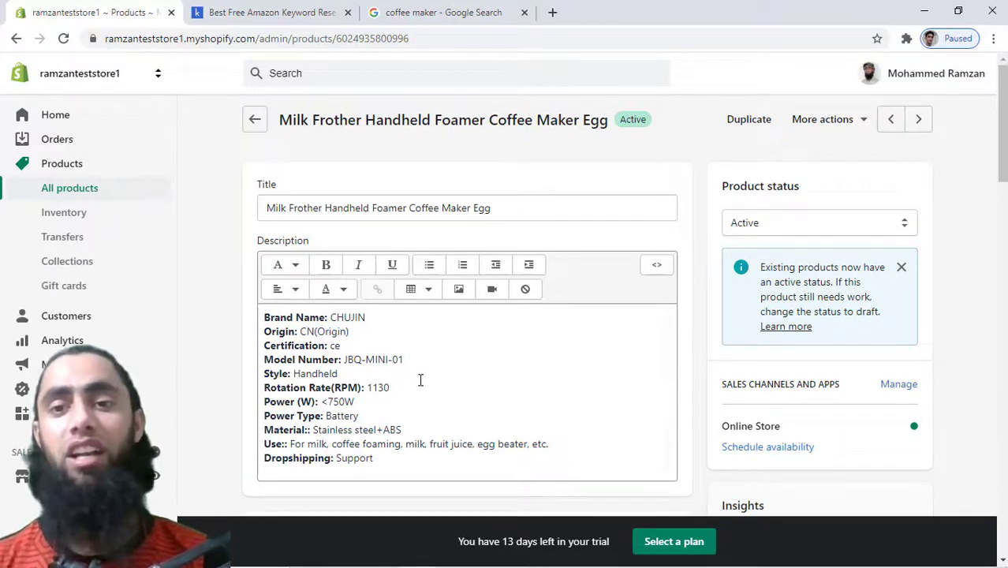
pyautogui.click(523, 203)
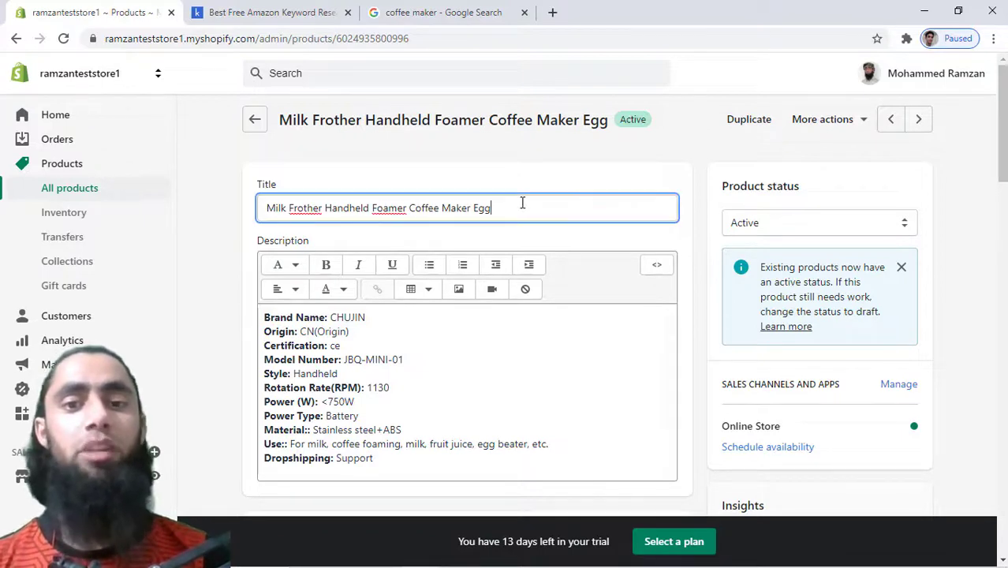